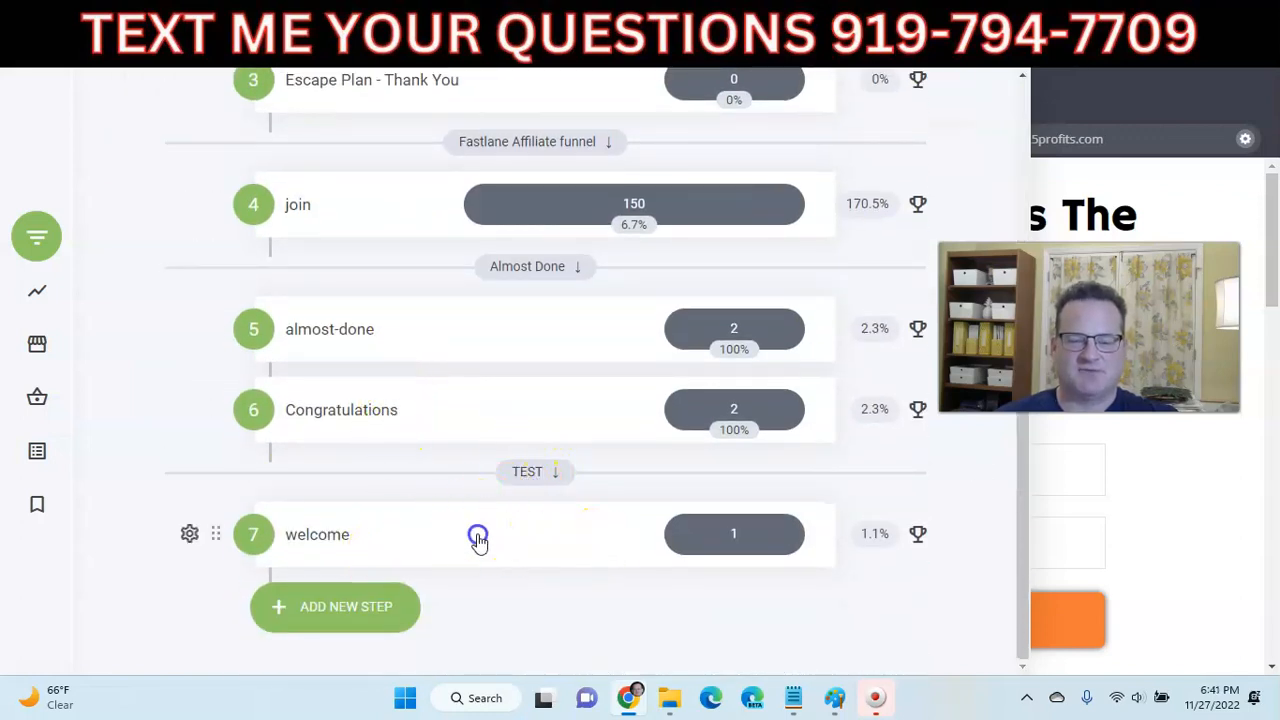
{"action": "left_click", "coordinate": [337, 535]}
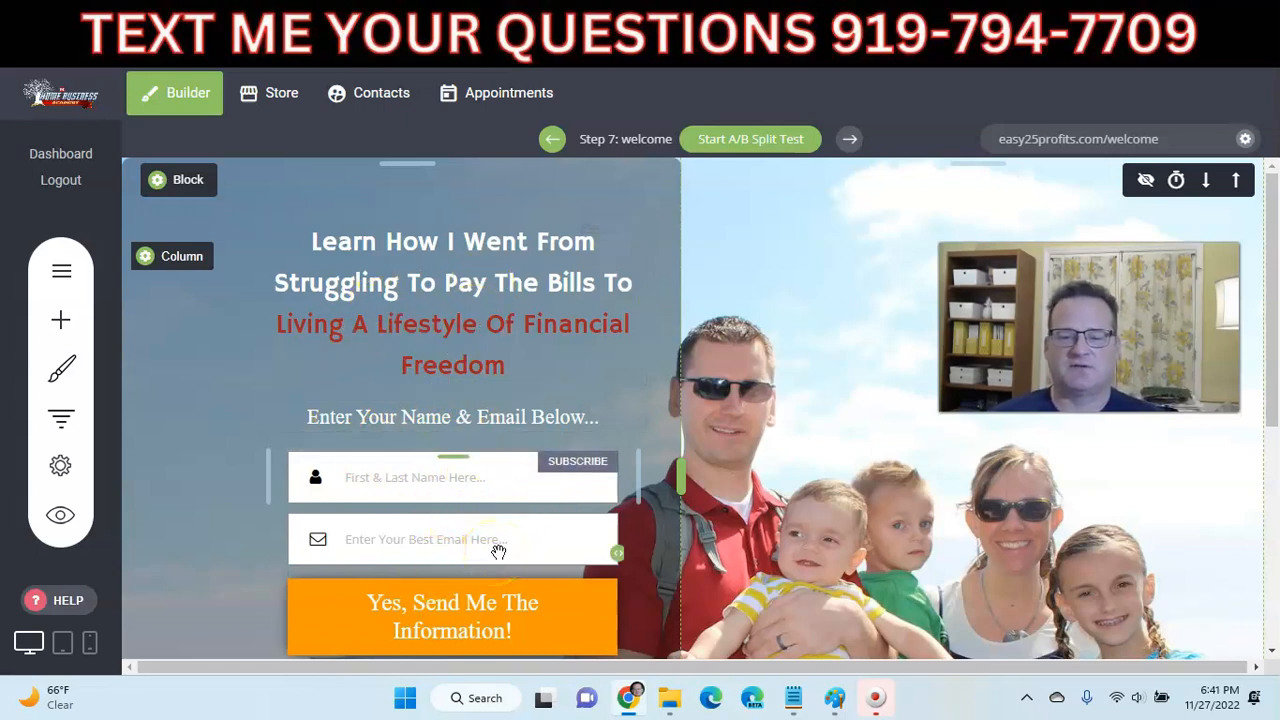
{"action": "left_click", "coordinate": [61, 420]}
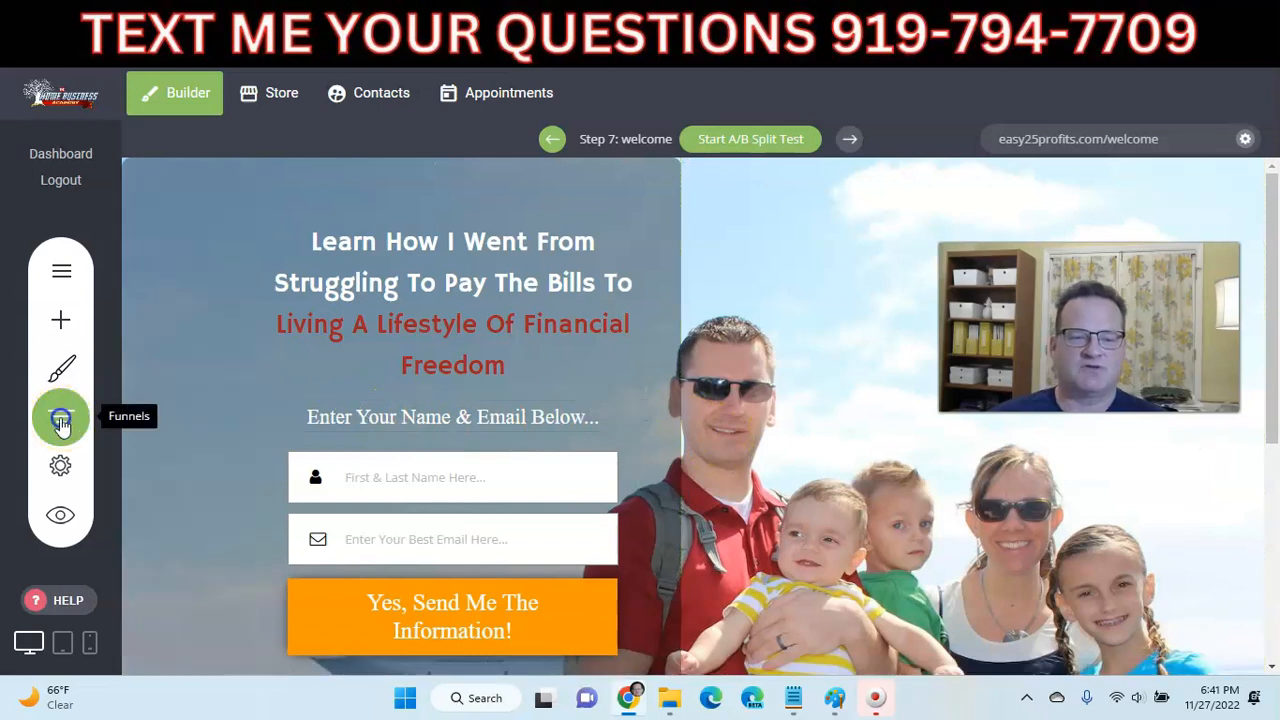
{"action": "scroll", "coordinate": [414, 412], "scroll_direction": "down", "scroll_amount": 5}
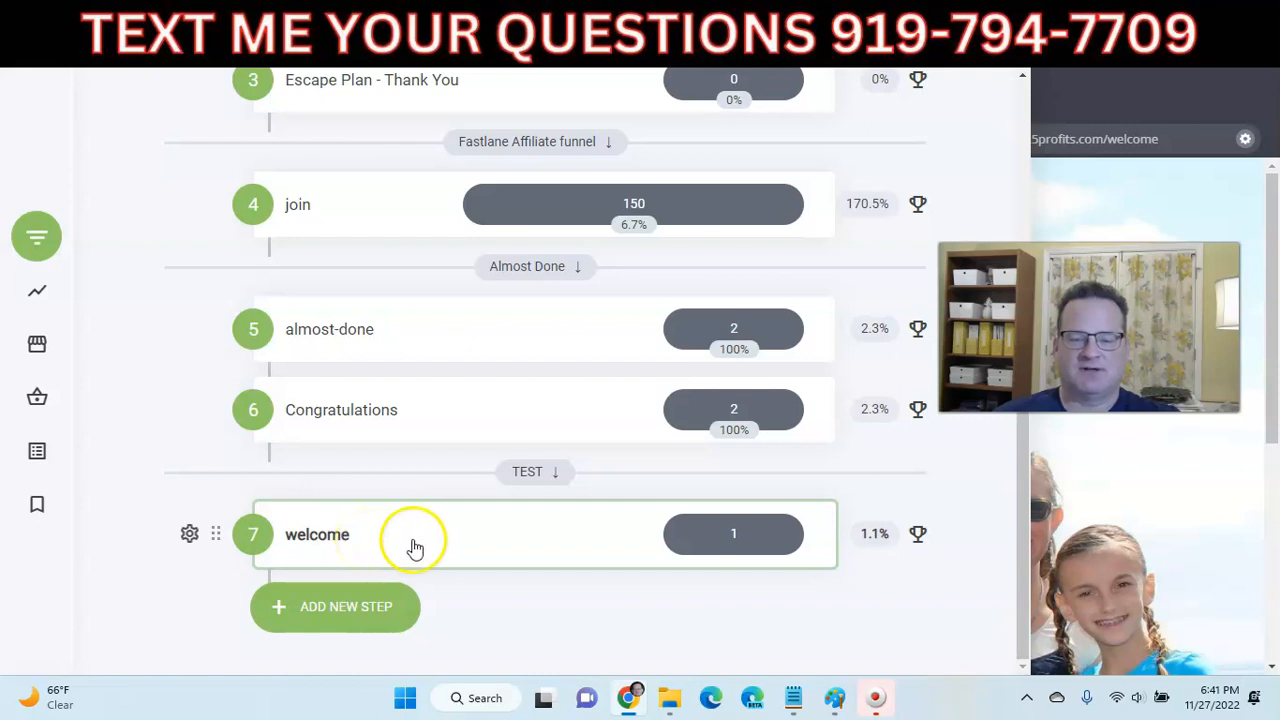
- Add a new Page step to the funnel and pick the My Links Page template from Links Pages
{"action": "left_click", "coordinate": [355, 610]}
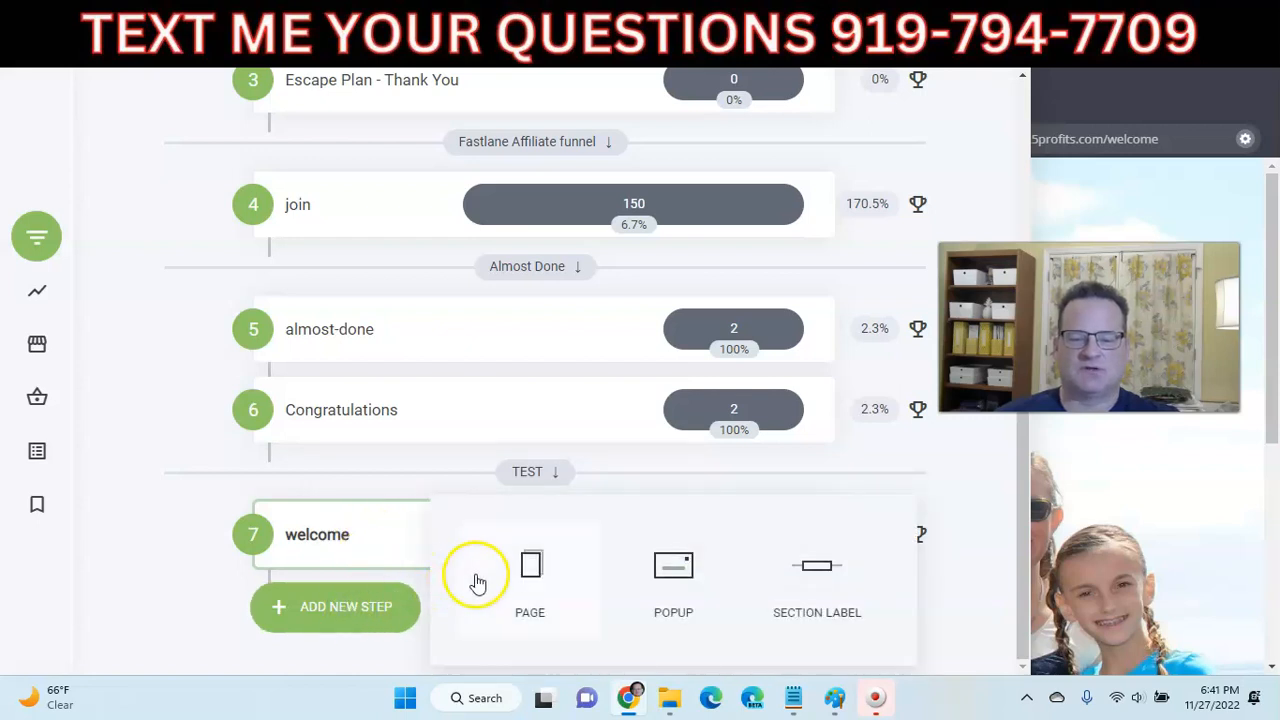
{"action": "left_click", "coordinate": [529, 570]}
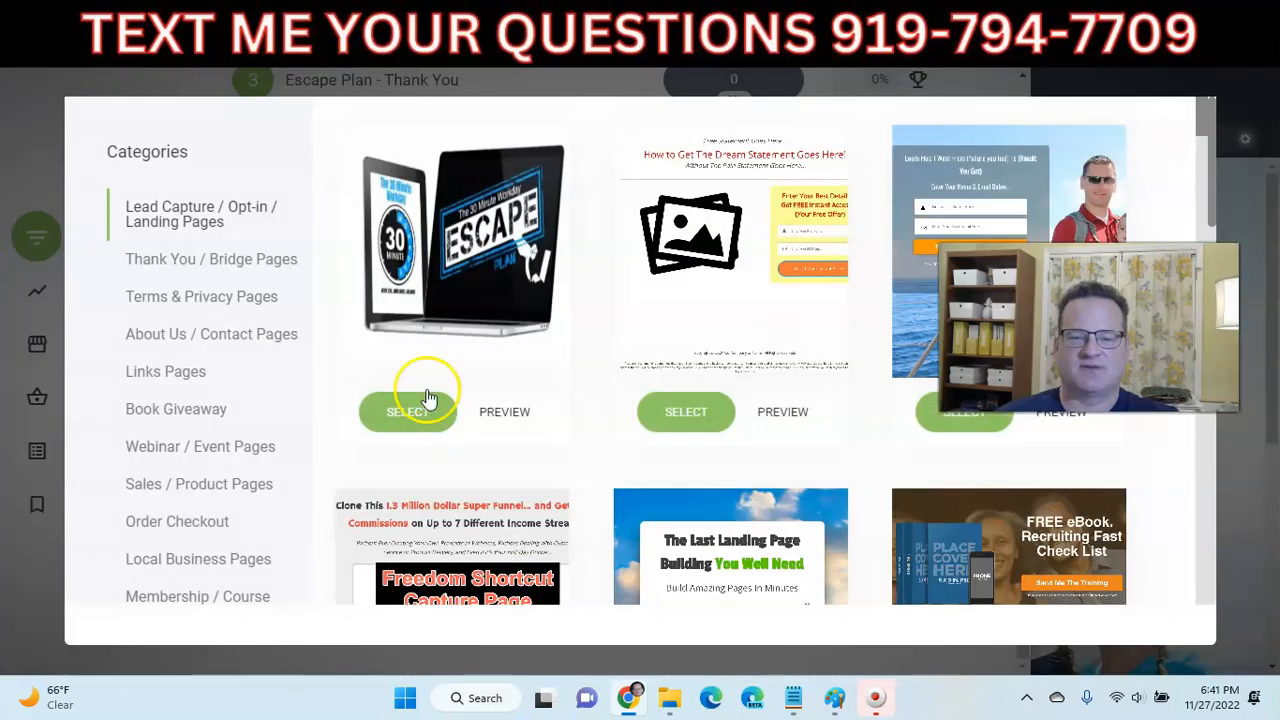
{"action": "left_click", "coordinate": [165, 373]}
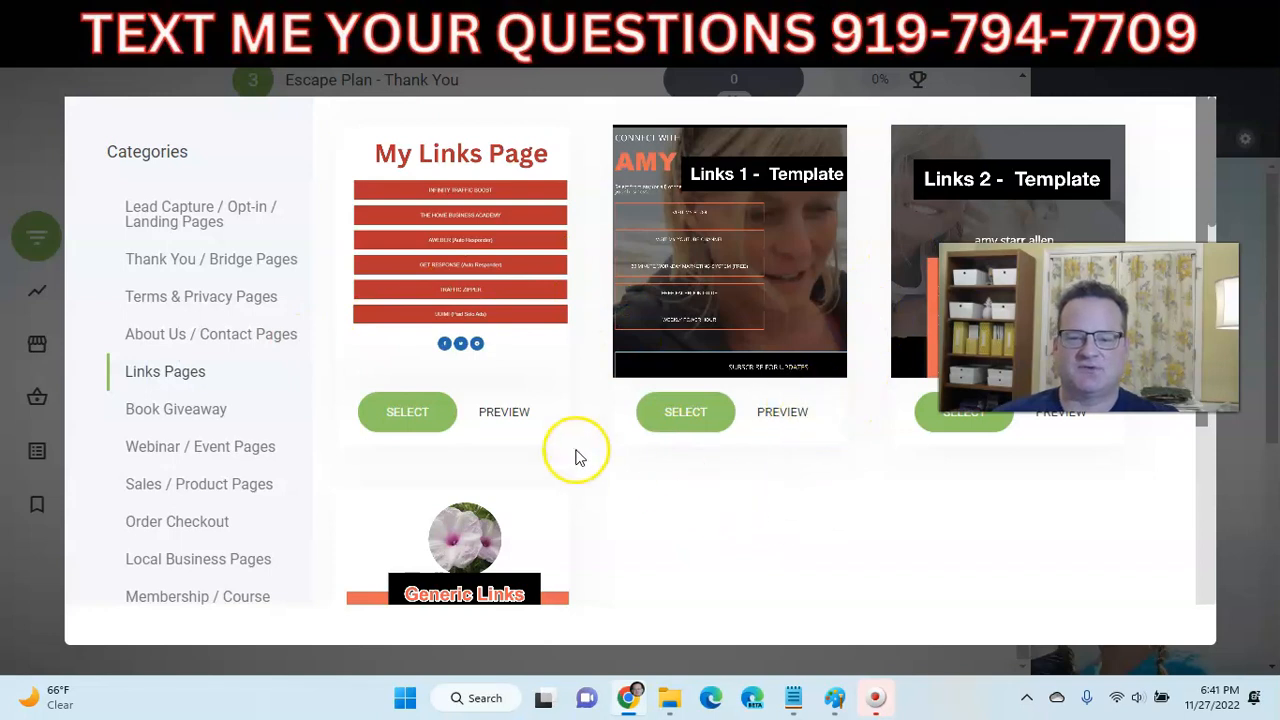
{"action": "left_click", "coordinate": [514, 415]}
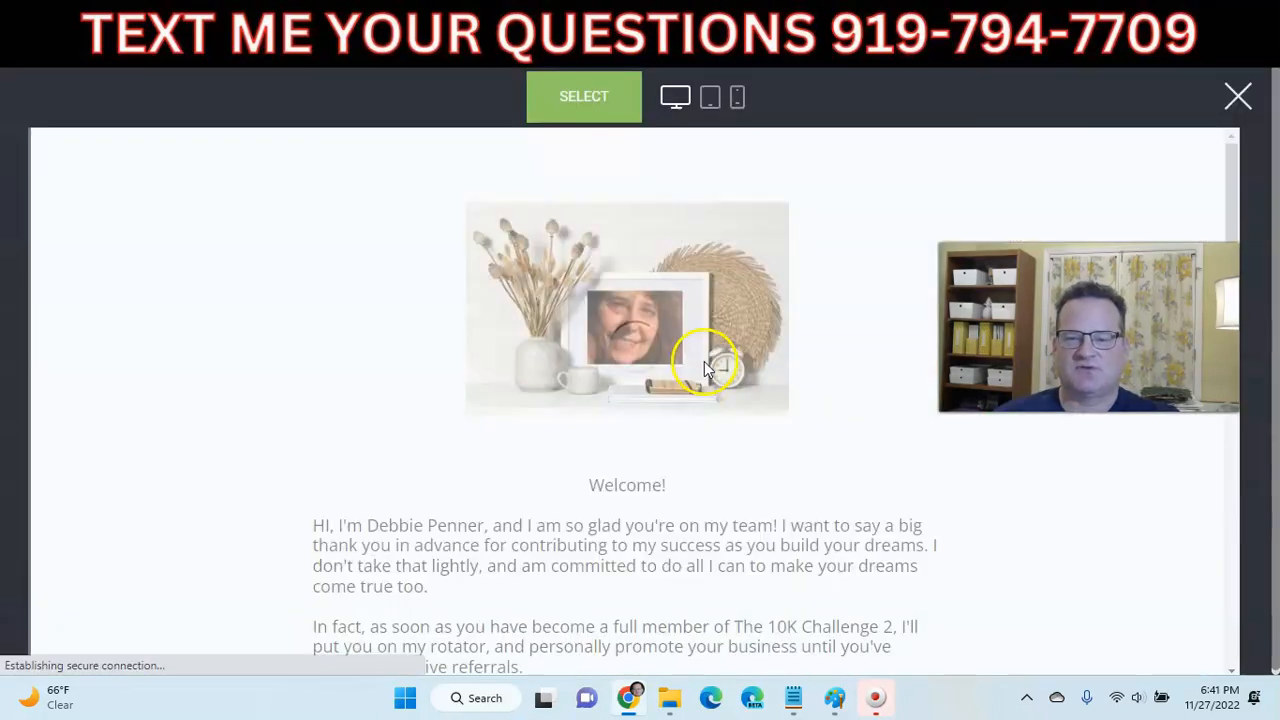
{"action": "scroll", "coordinate": [674, 400], "scroll_direction": "down", "scroll_amount": 5}
{"action": "scroll", "coordinate": [623, 400], "scroll_direction": "down", "scroll_amount": 2}
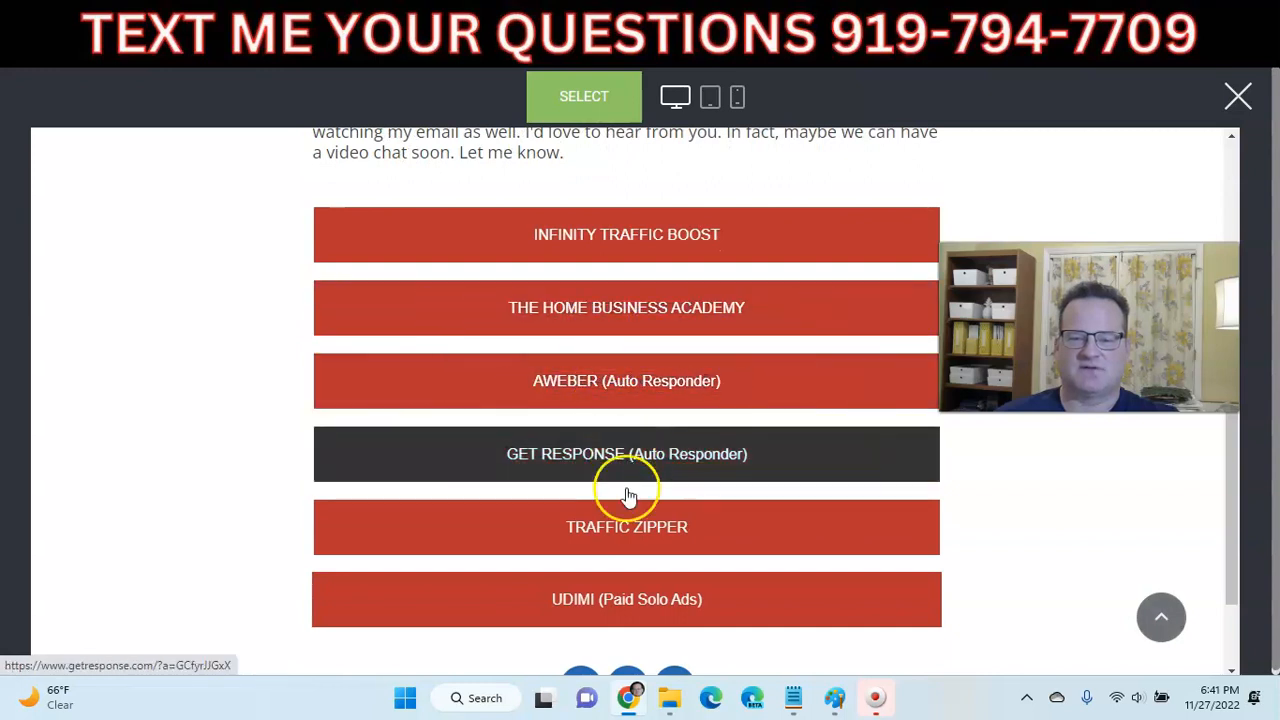
{"action": "scroll", "coordinate": [611, 411], "scroll_direction": "up", "scroll_amount": 3}
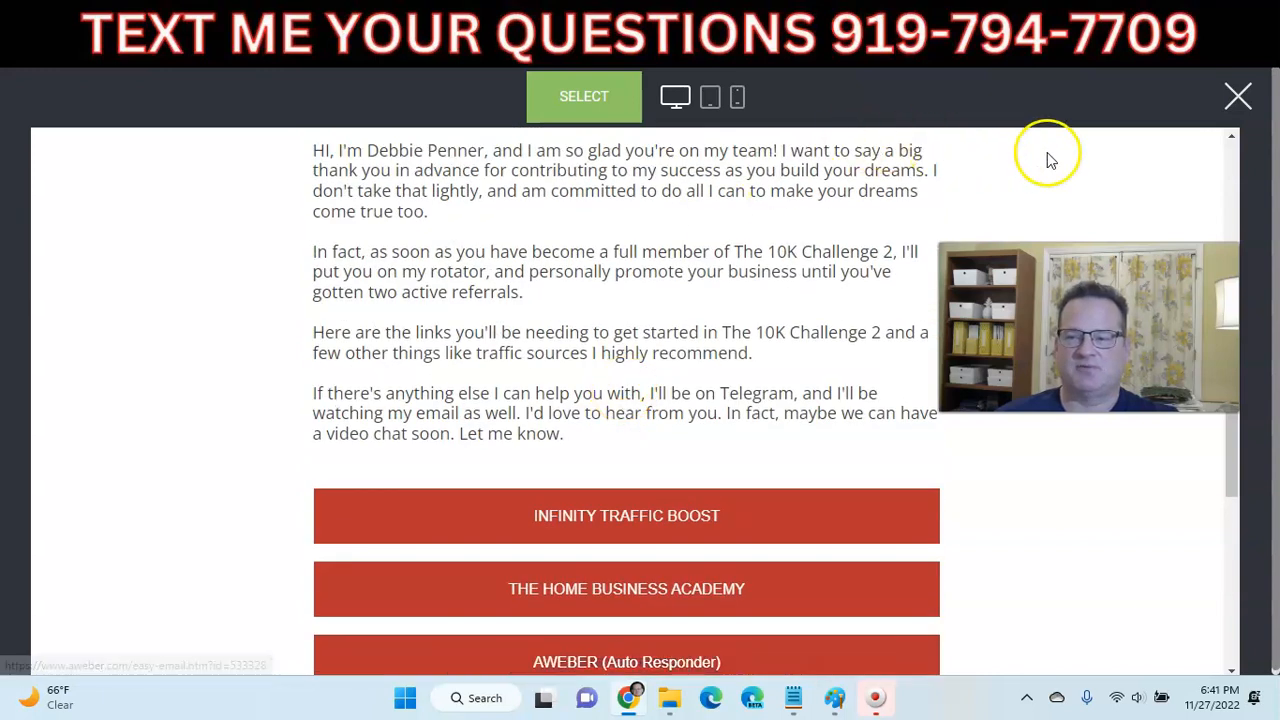
{"action": "left_click", "coordinate": [1208, 100]}
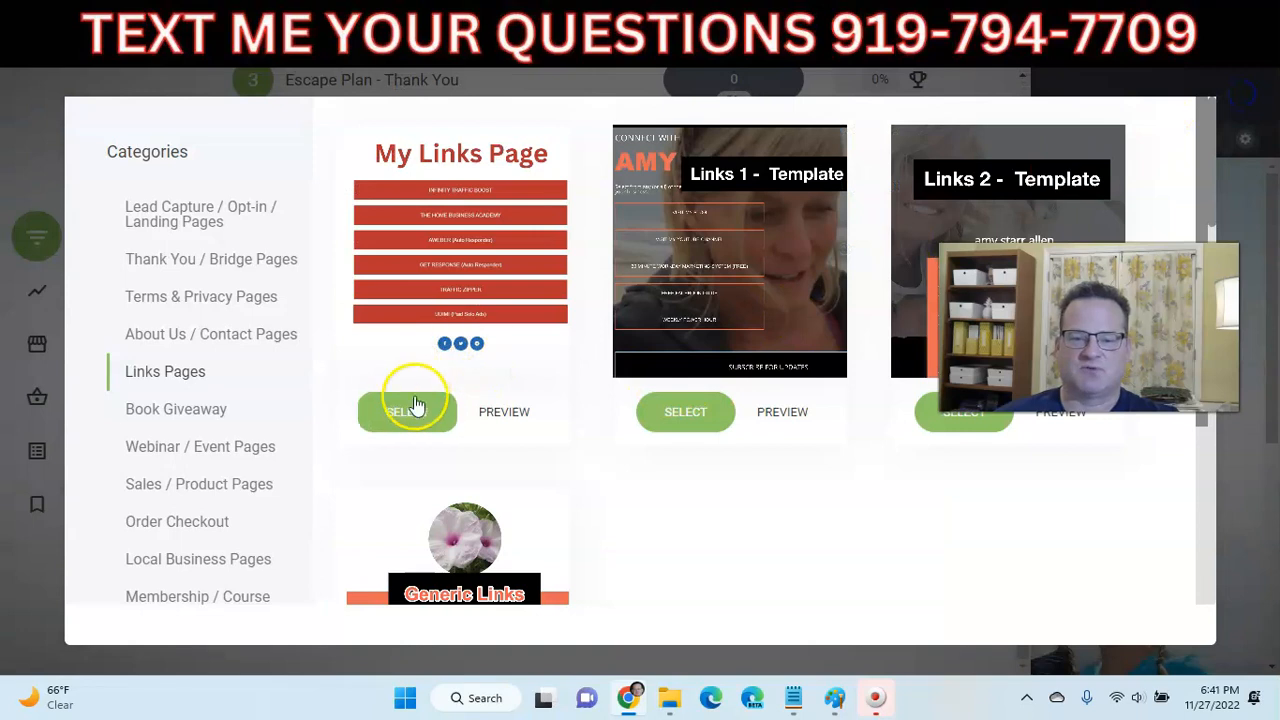
{"action": "left_click", "coordinate": [406, 412]}
- Create step 8 as a page named 'thank you links' at thank-you-links
{"action": "left_click", "coordinate": [510, 336]}
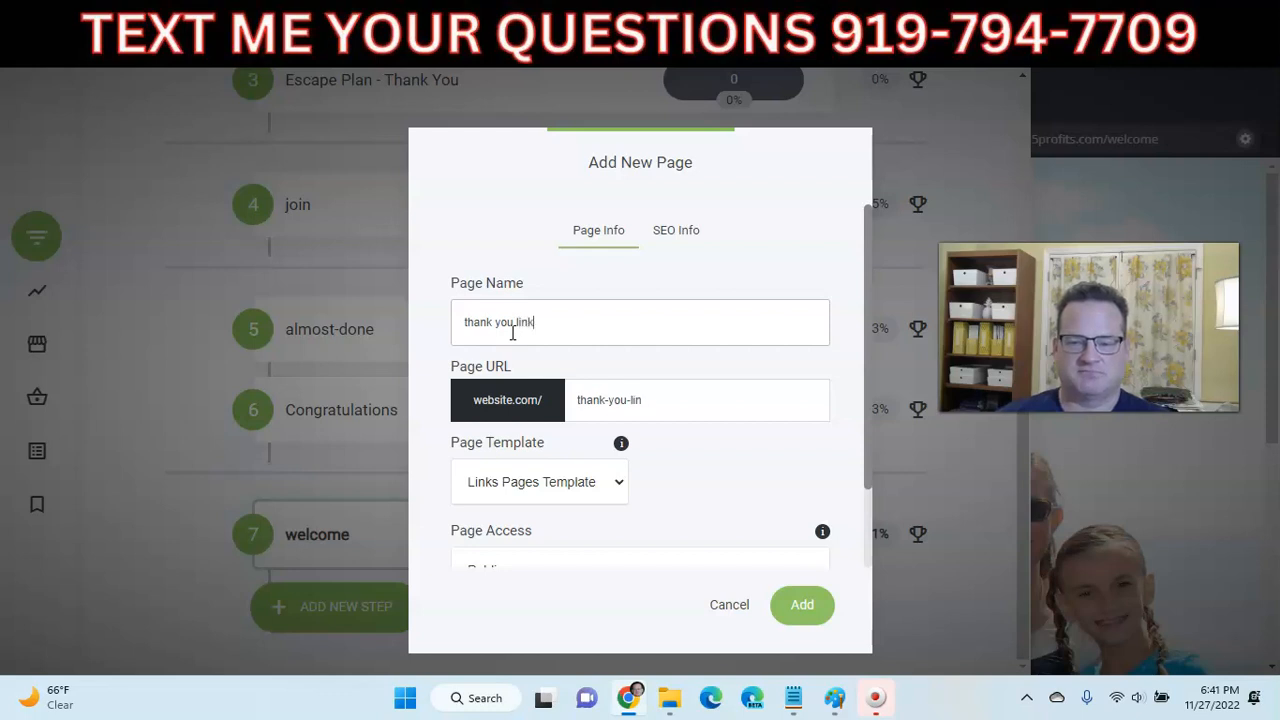
{"action": "scroll", "coordinate": [634, 377], "scroll_direction": "down", "scroll_amount": 1}
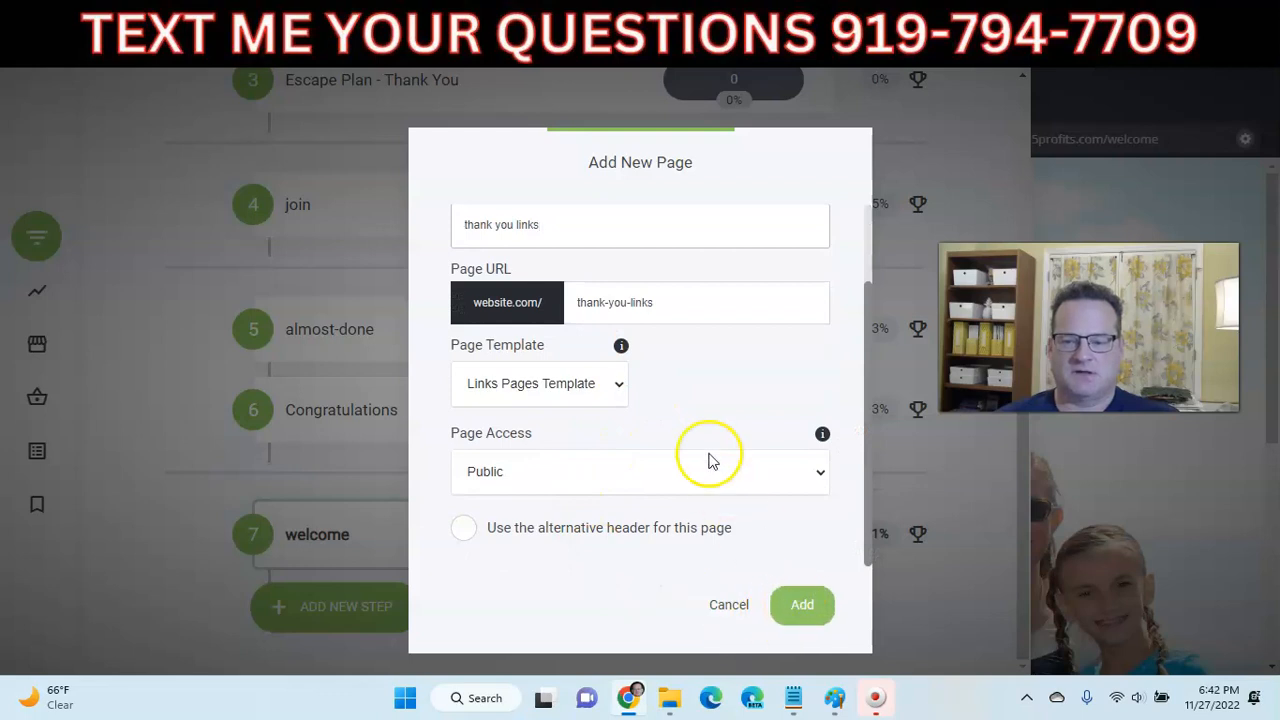
{"action": "left_click", "coordinate": [810, 618]}
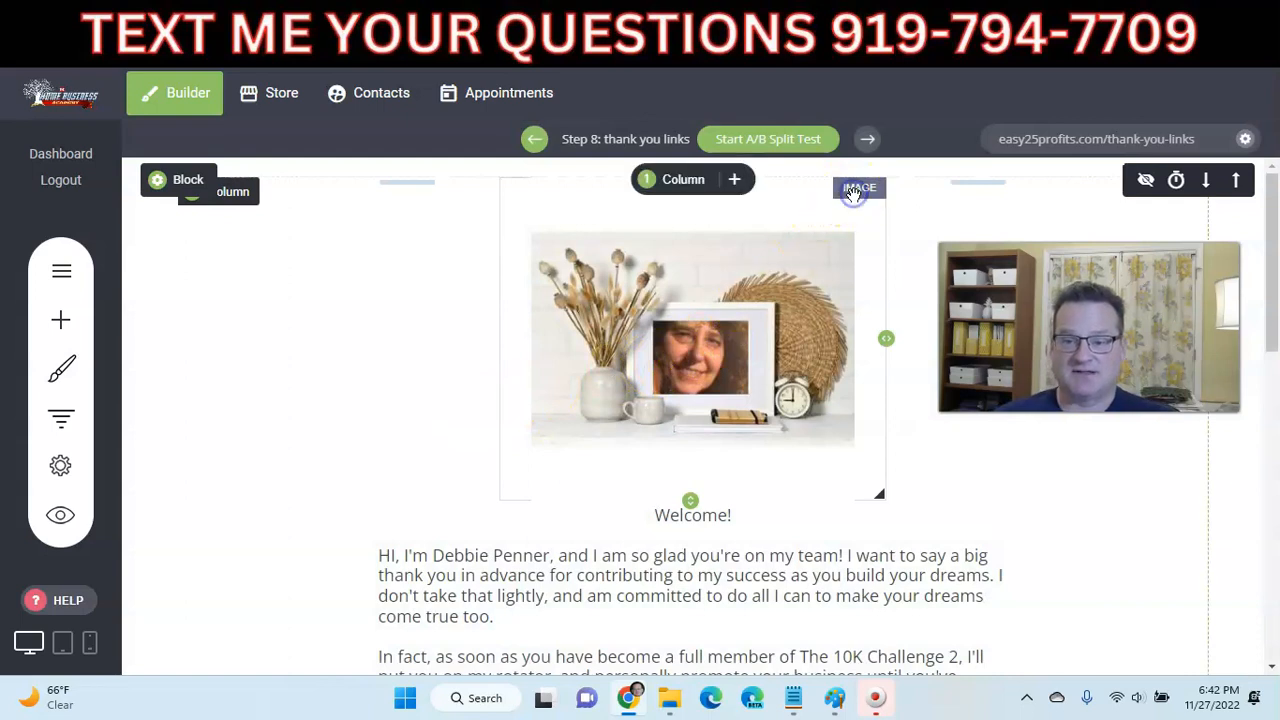
- Keep the top photo on the thank you links page and open its Image Settings
{"action": "left_click", "coordinate": [767, 370]}
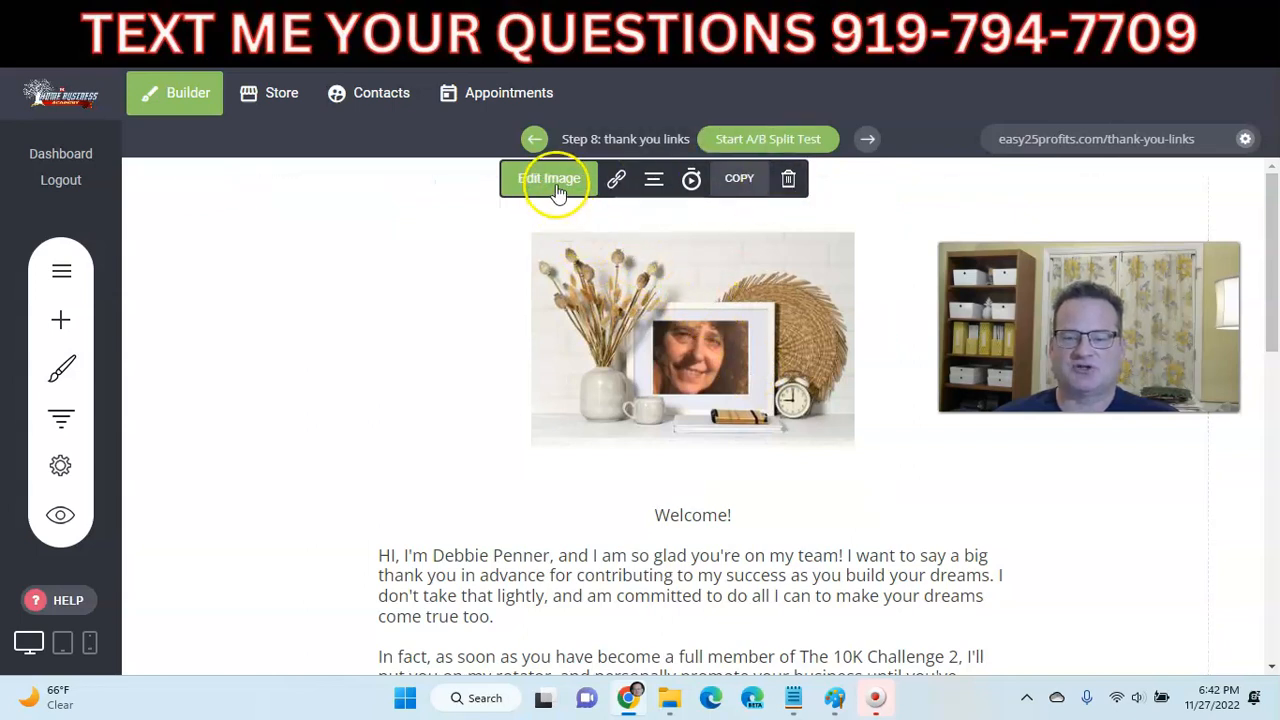
{"action": "left_click", "coordinate": [788, 182]}
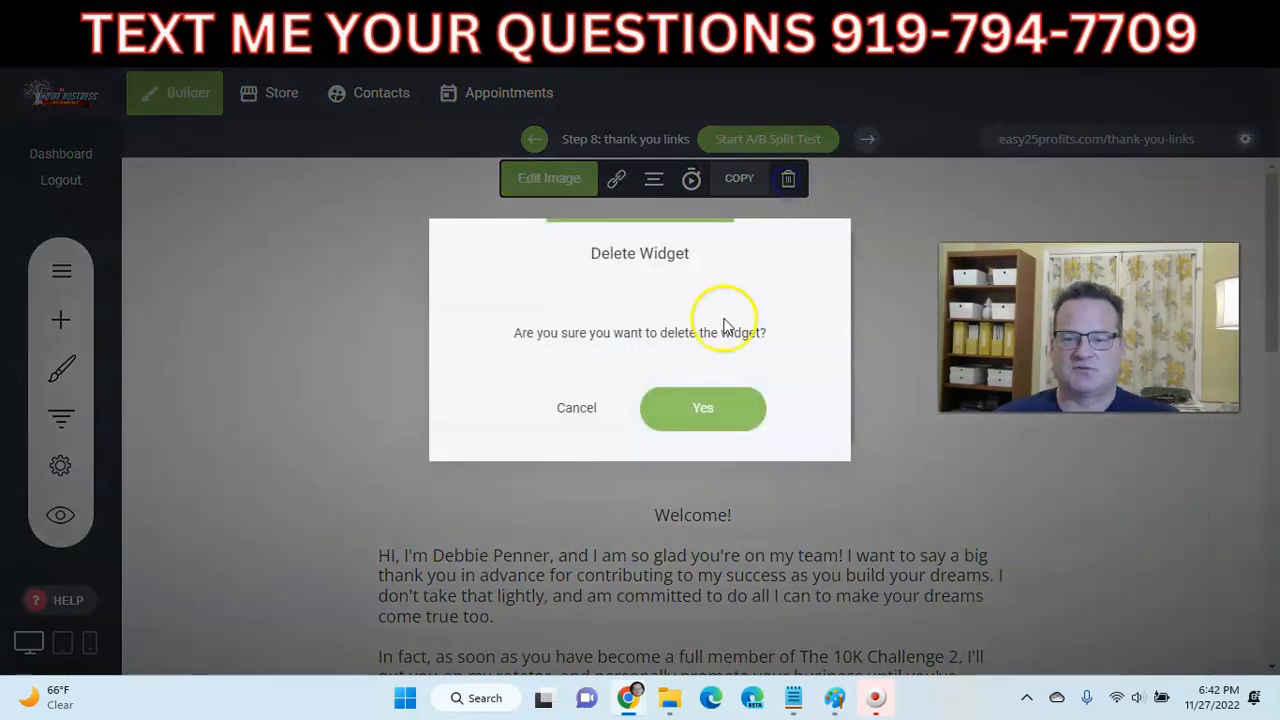
{"action": "left_click", "coordinate": [588, 408]}
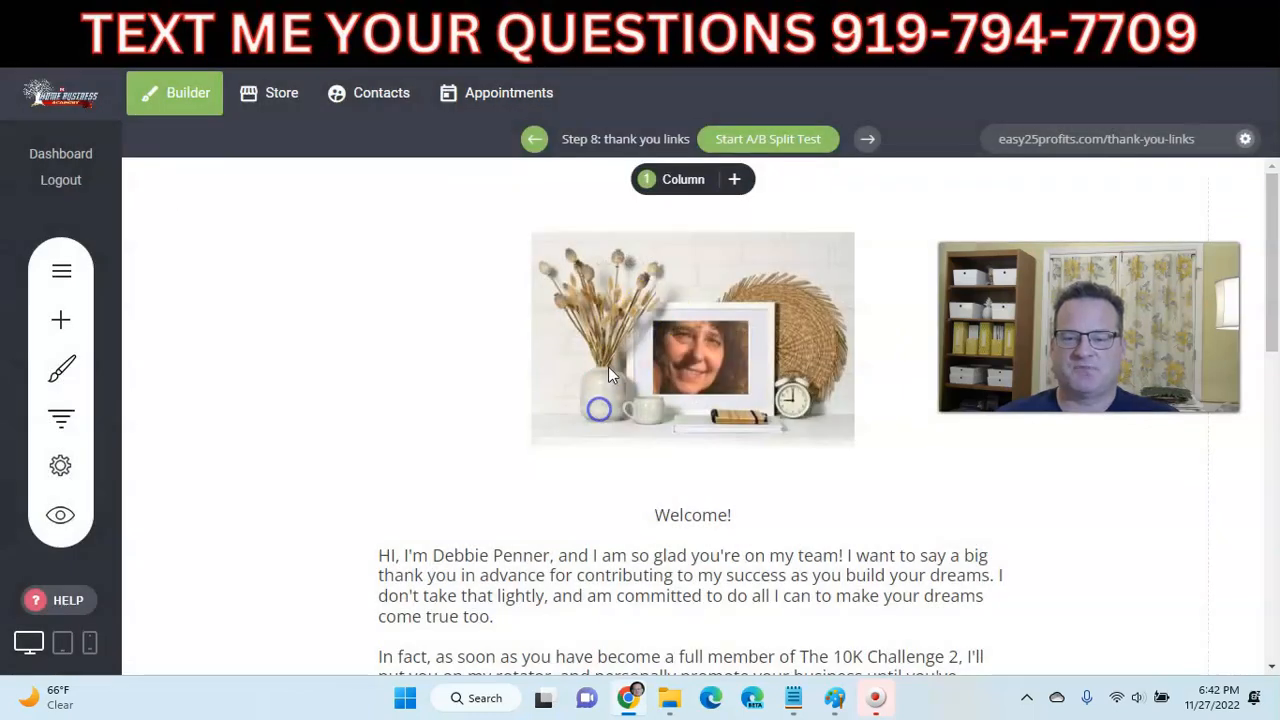
{"action": "mouse_move", "coordinate": [780, 194]}
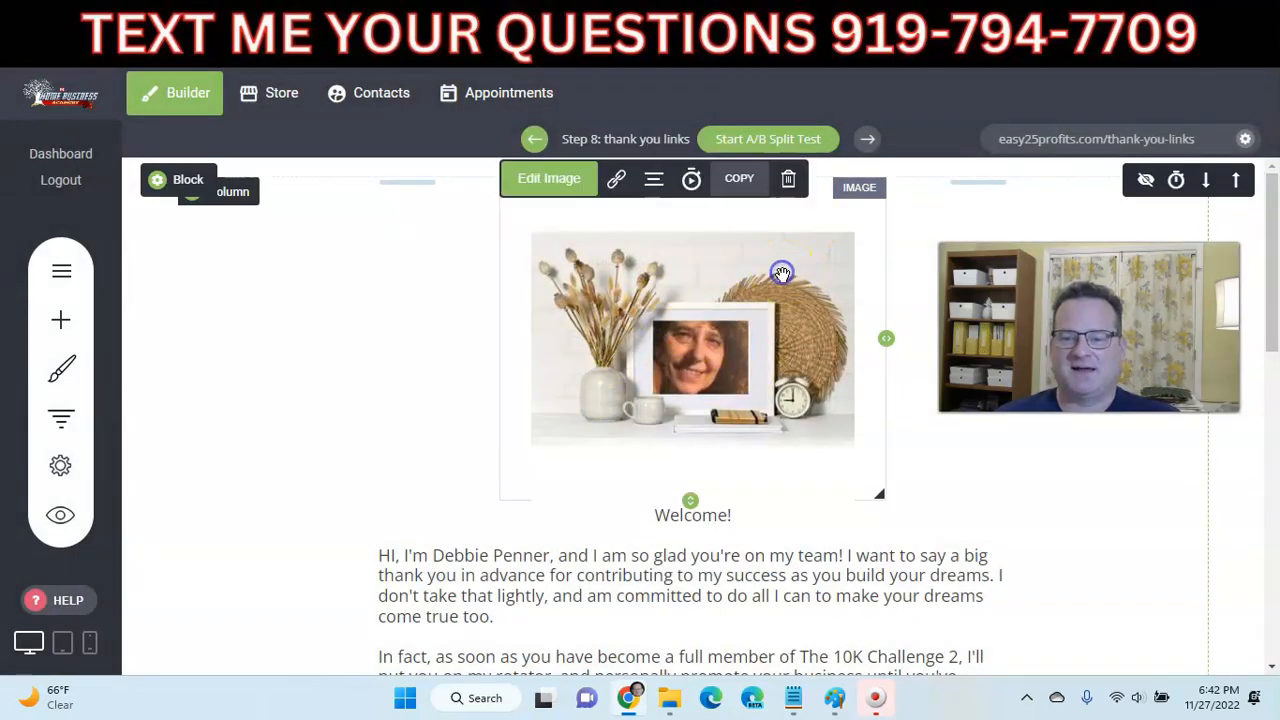
{"action": "left_click", "coordinate": [557, 185]}
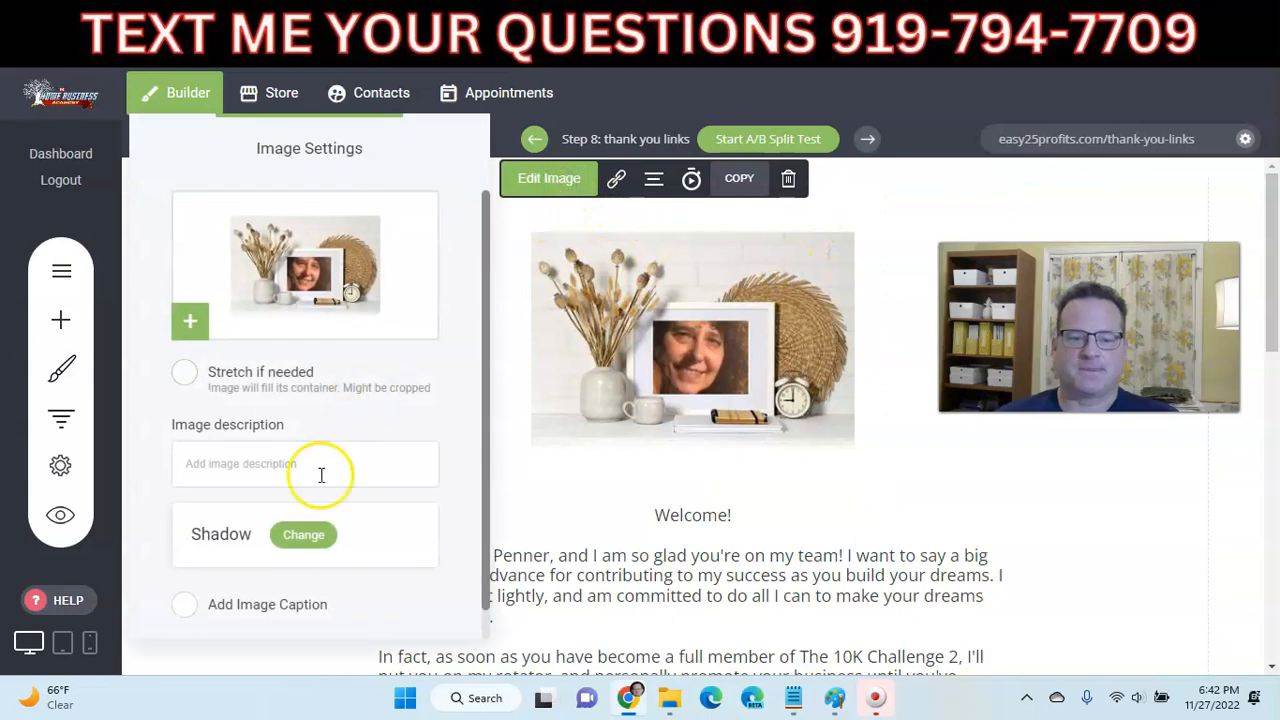
{"action": "scroll", "coordinate": [286, 465], "scroll_direction": "down", "scroll_amount": 1}
{"action": "scroll", "coordinate": [282, 465], "scroll_direction": "up", "scroll_amount": 1}
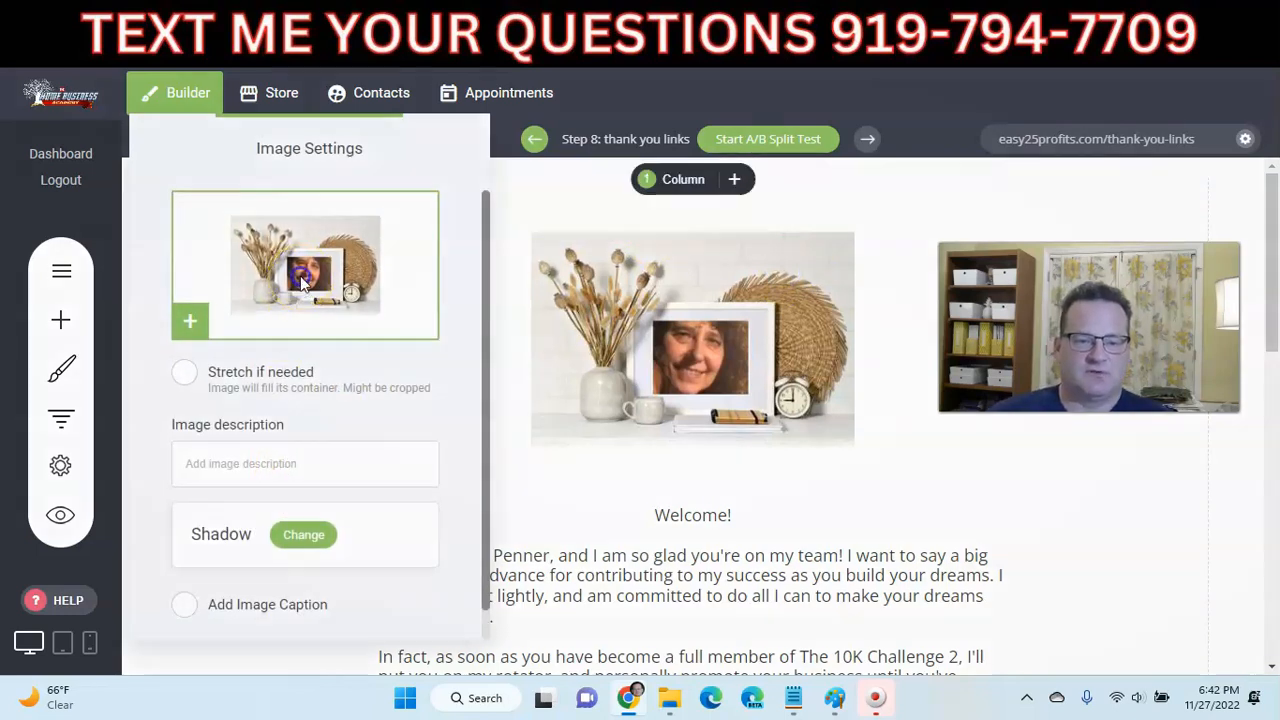
- Upload online verve logo1.jpg and use it as the page's top image
{"action": "left_click", "coordinate": [303, 283]}
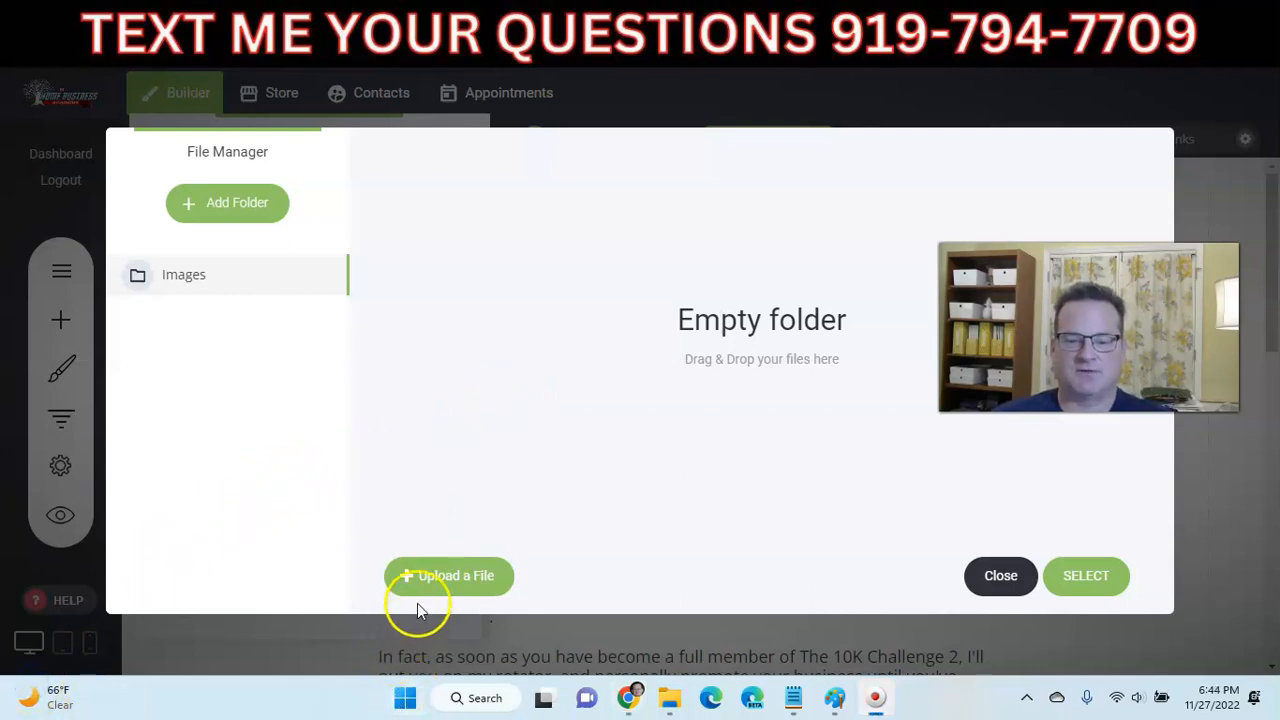
{"action": "left_click", "coordinate": [423, 583]}
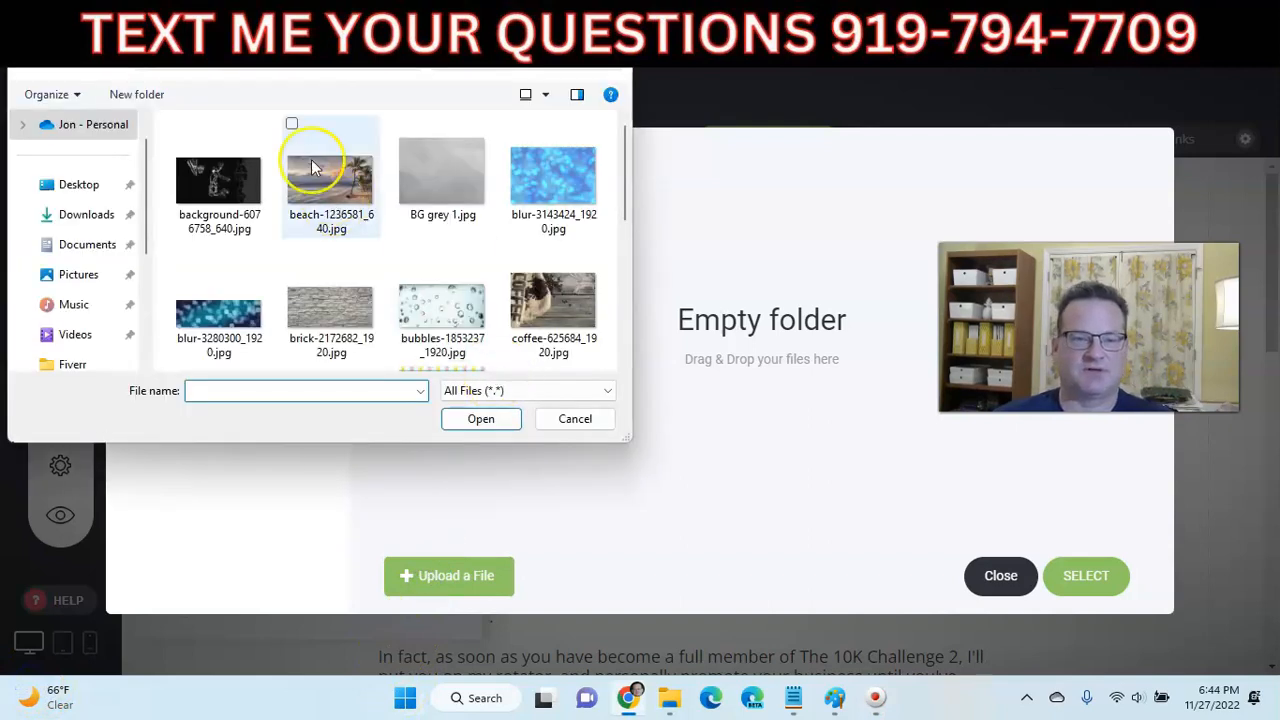
{"action": "left_click", "coordinate": [196, 67]}
{"action": "left_click", "coordinate": [196, 67]}
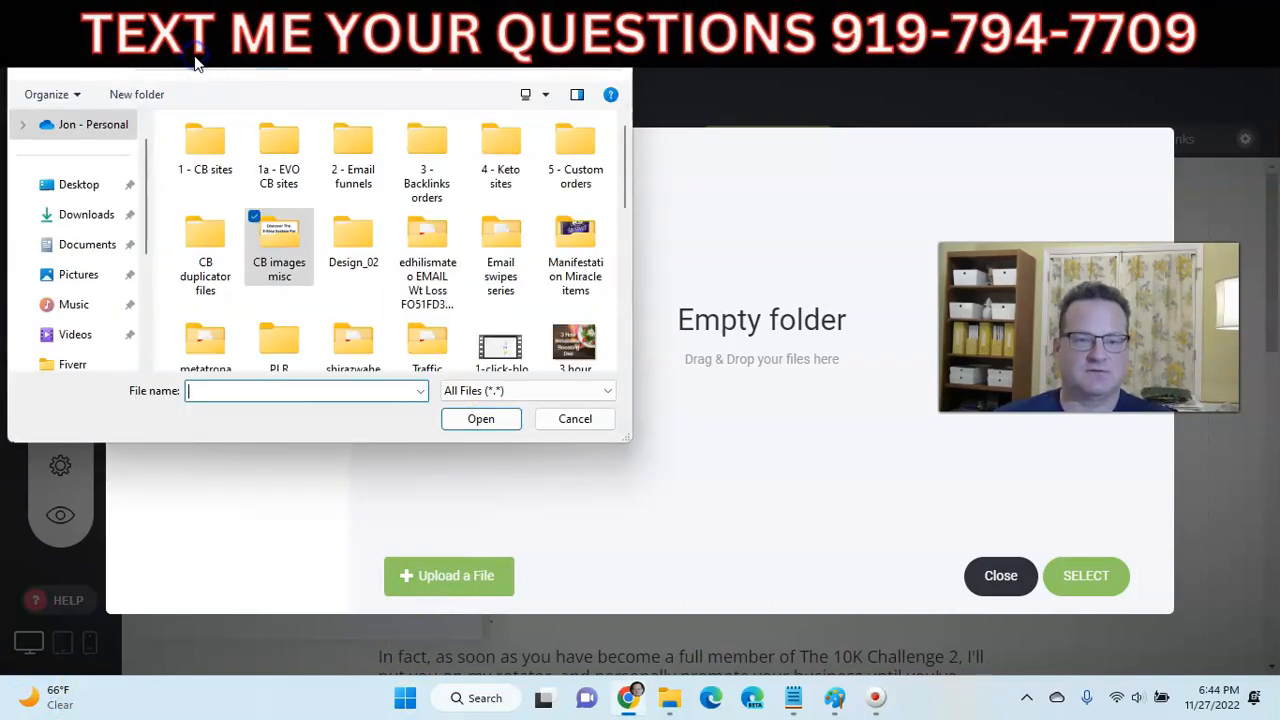
{"action": "scroll", "coordinate": [286, 206], "scroll_direction": "down", "scroll_amount": 10}
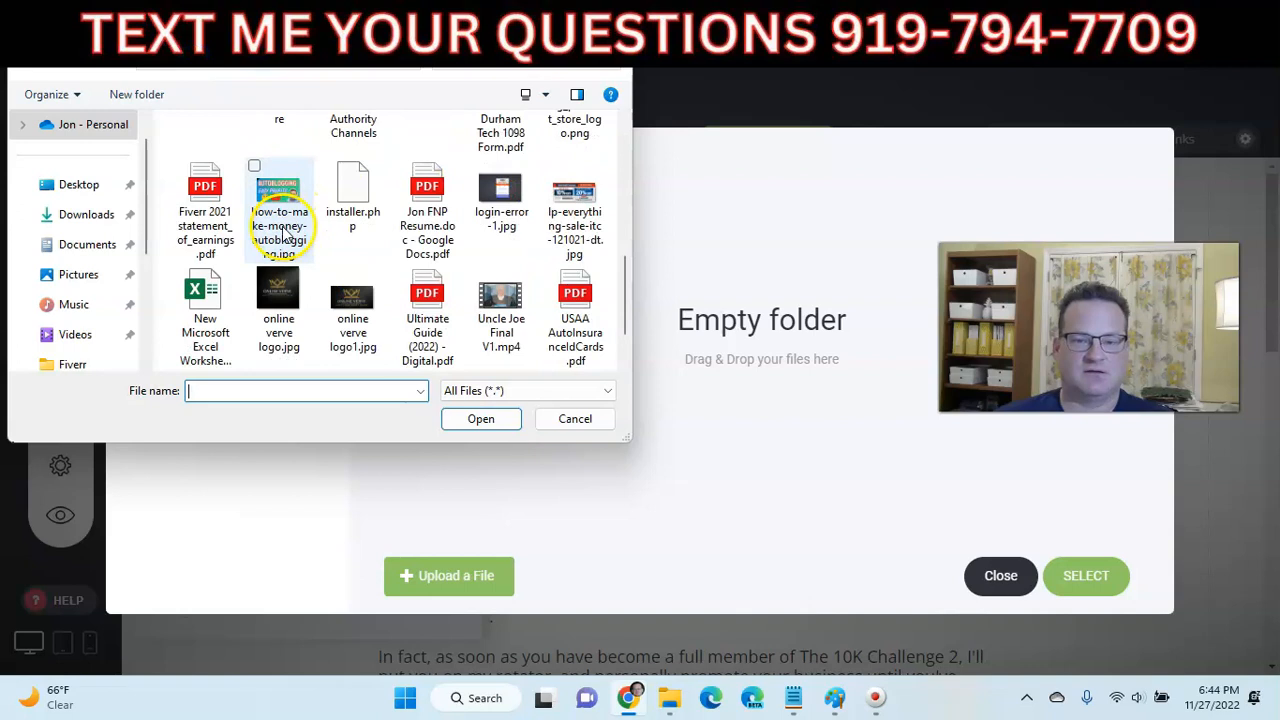
{"action": "left_click", "coordinate": [350, 322]}
{"action": "left_click", "coordinate": [466, 419]}
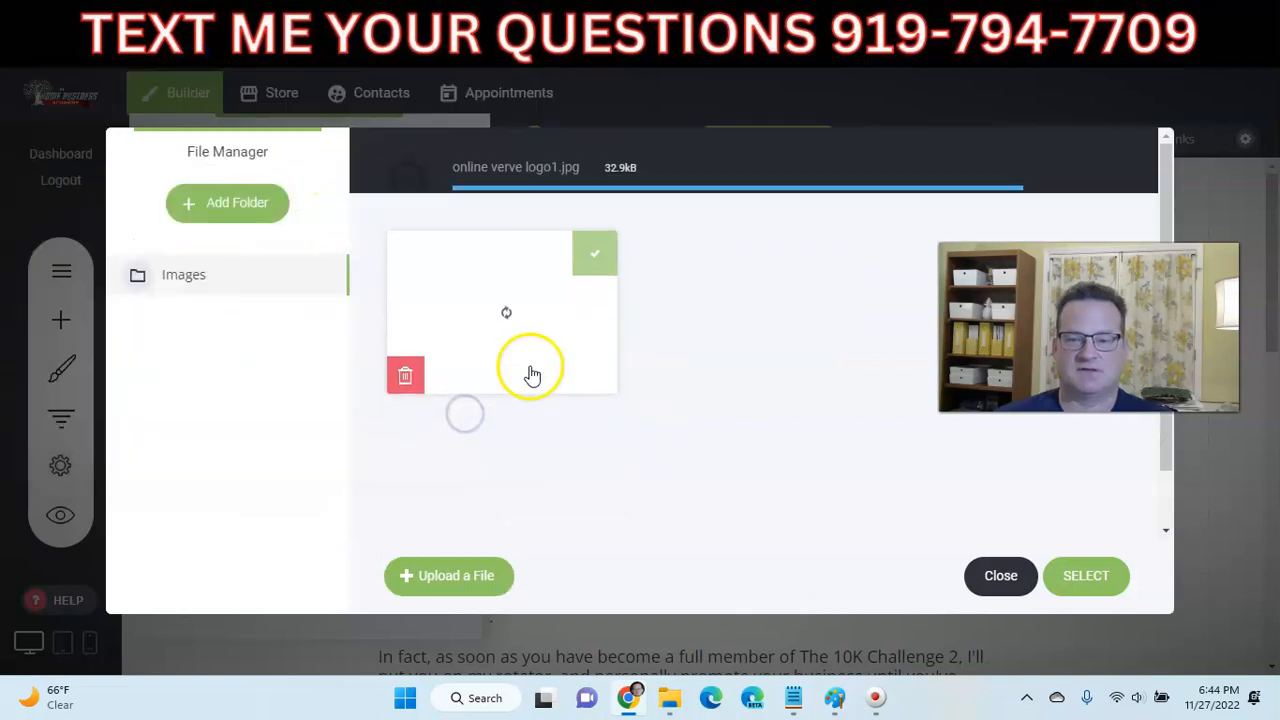
{"action": "left_click", "coordinate": [491, 287]}
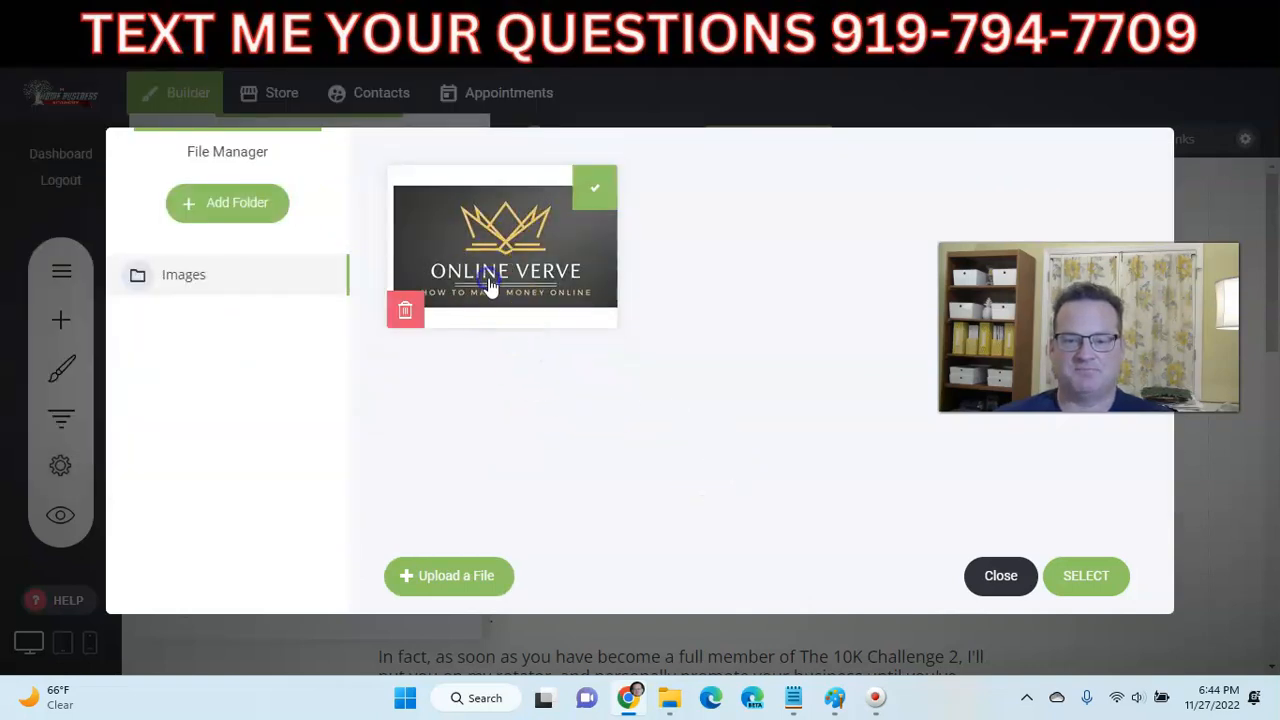
{"action": "left_click", "coordinate": [1083, 575]}
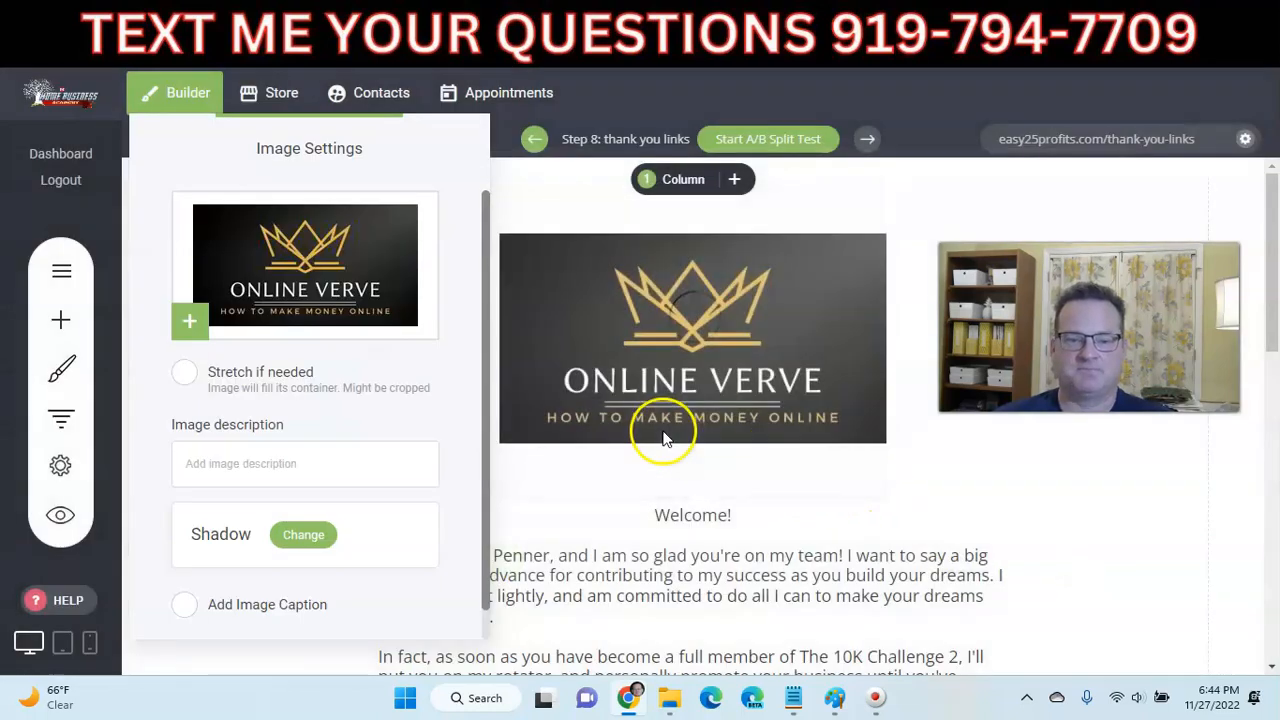
{"action": "left_click", "coordinate": [606, 210]}
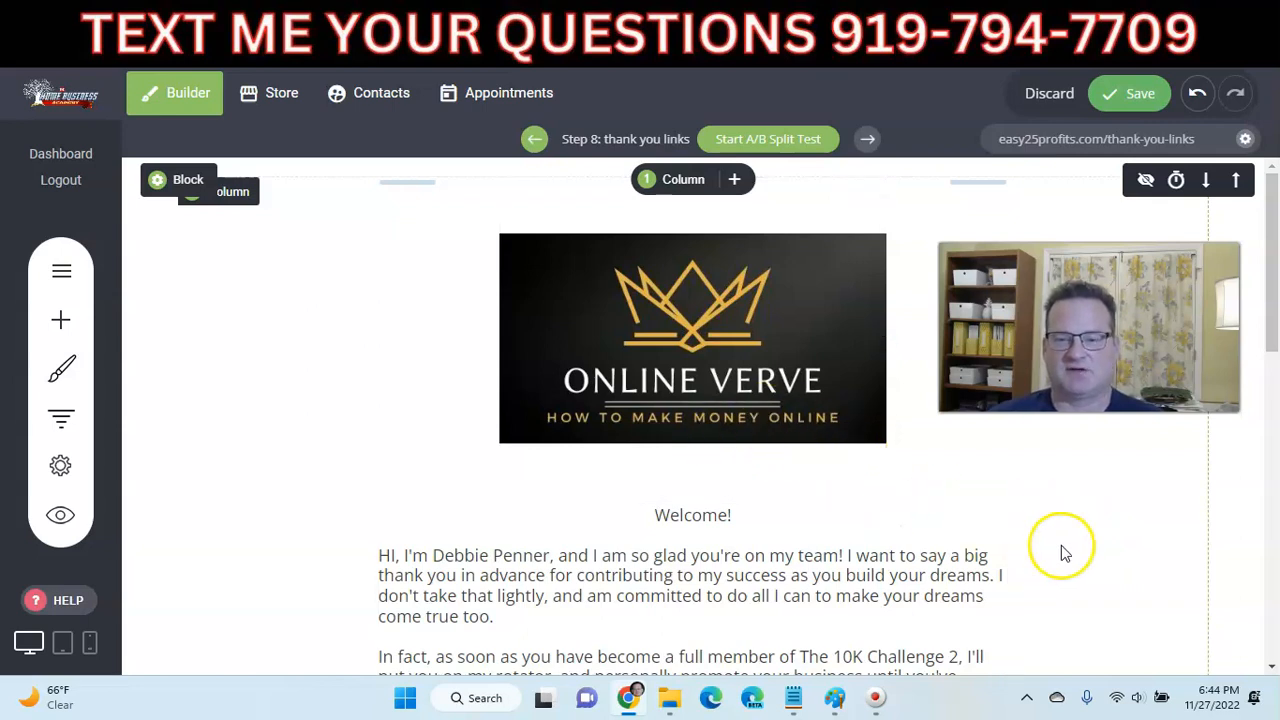
- Replace the old welcome paragraph with the greeting 'Hello and welcome from Online Verve!'
{"action": "scroll", "coordinate": [1074, 534], "scroll_direction": "down", "scroll_amount": 3}
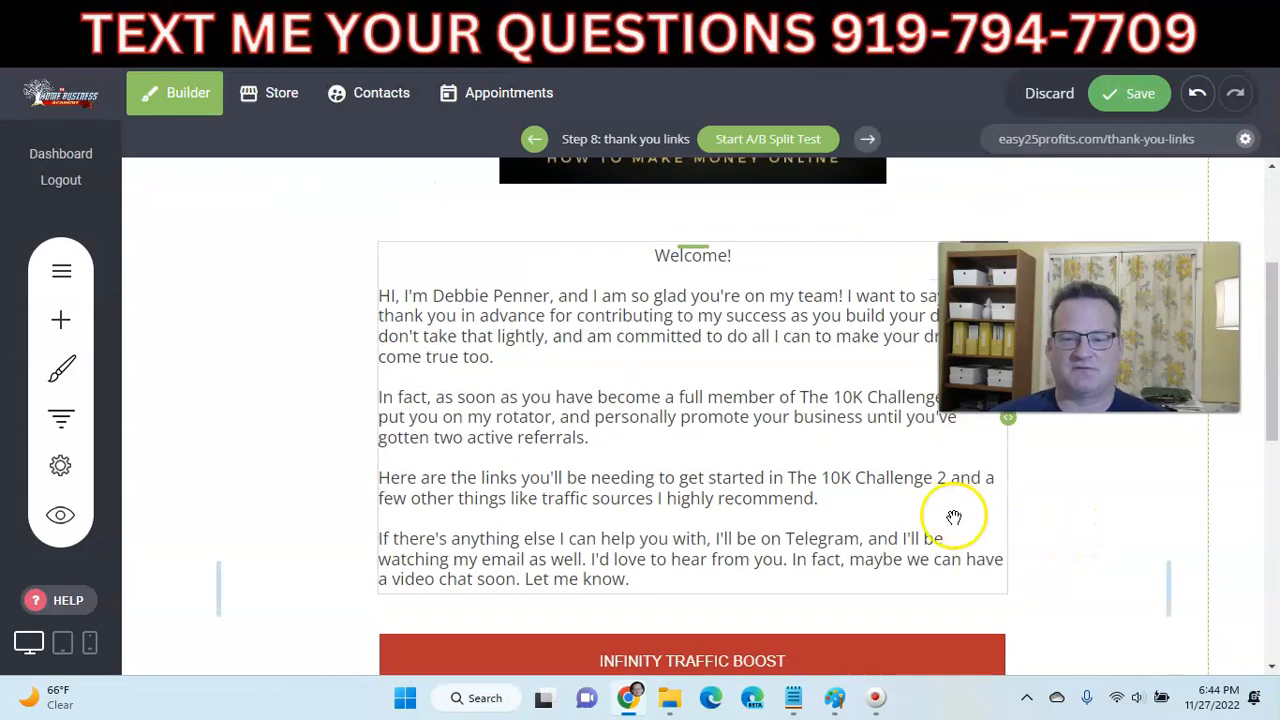
{"action": "left_click", "coordinate": [710, 396]}
{"action": "left_click", "coordinate": [415, 204]}
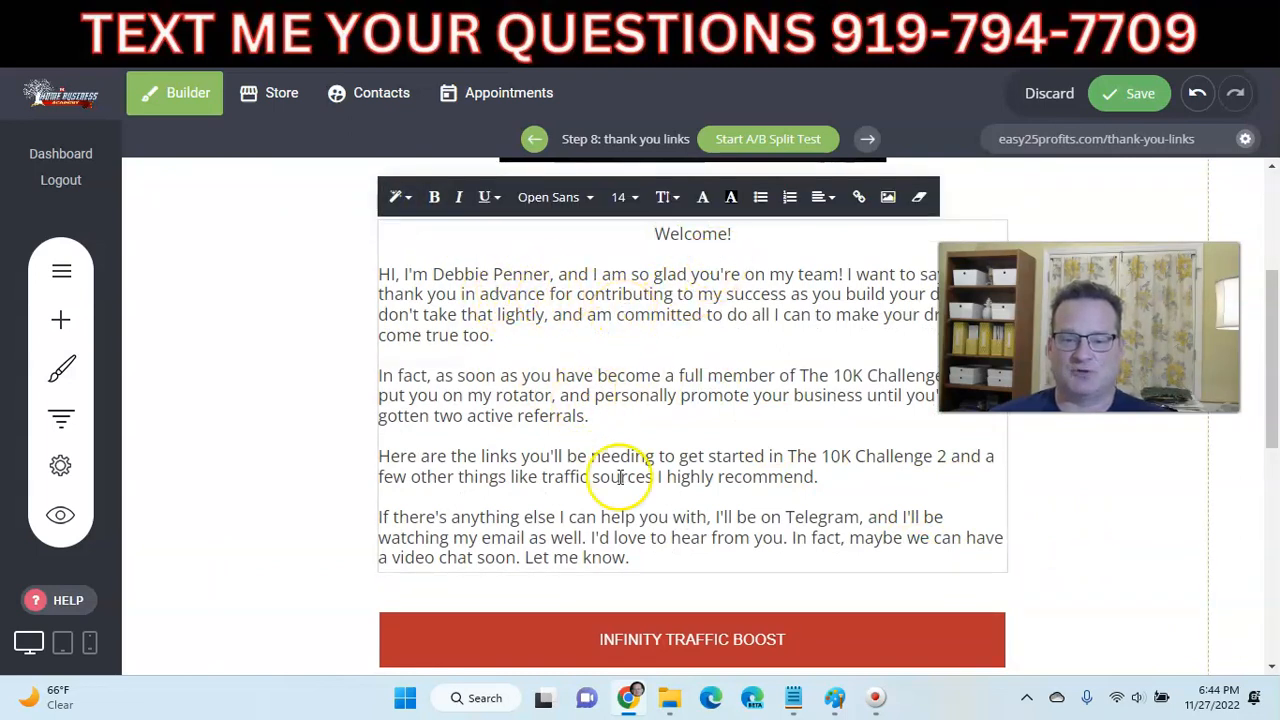
{"action": "left_click_drag", "start_coordinate": [640, 558], "coordinate": [378, 274]}
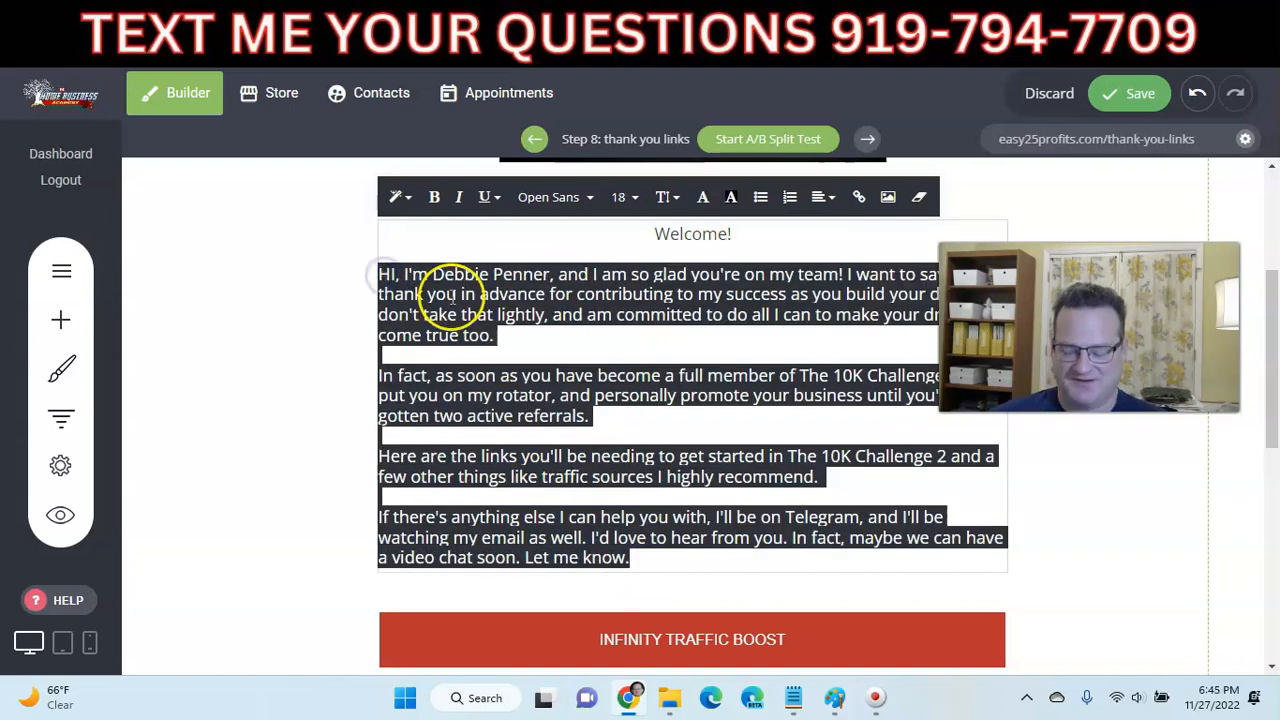
{"action": "key", "text": "BackSpace"}
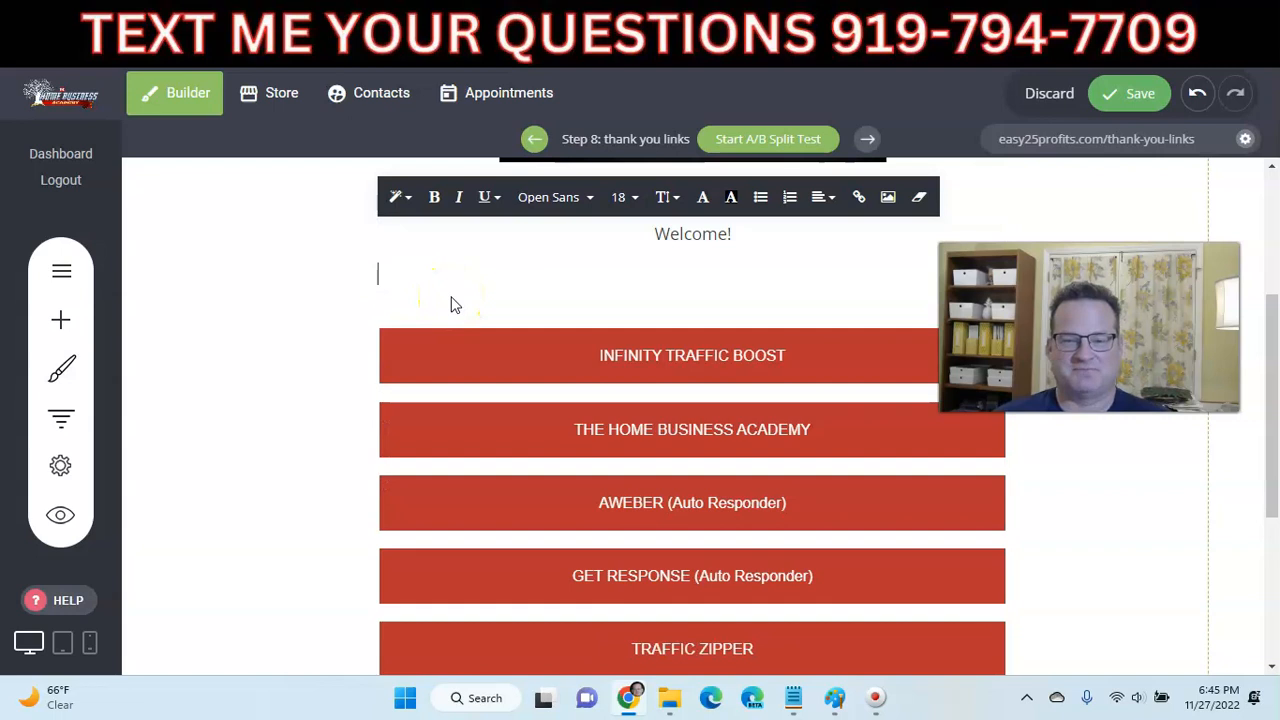
{"action": "type", "text": "Hello an"}
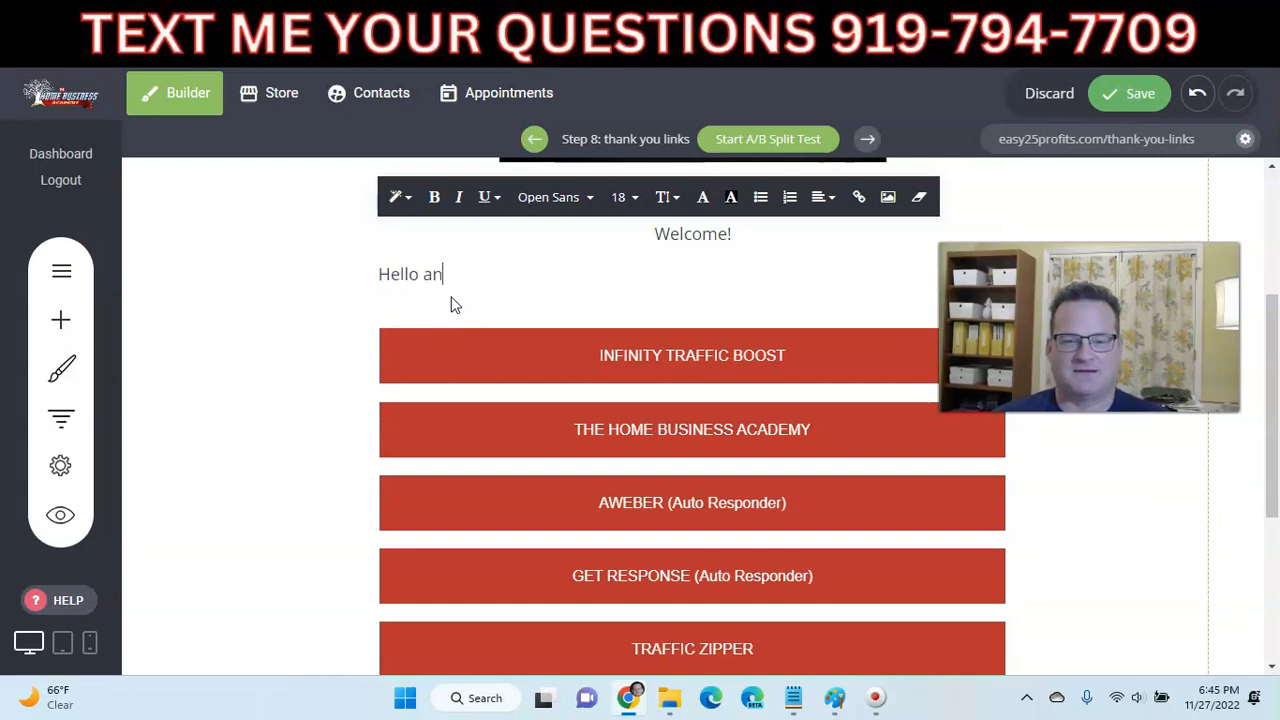
{"action": "type", "text": "d welcome from Online Verve!"}
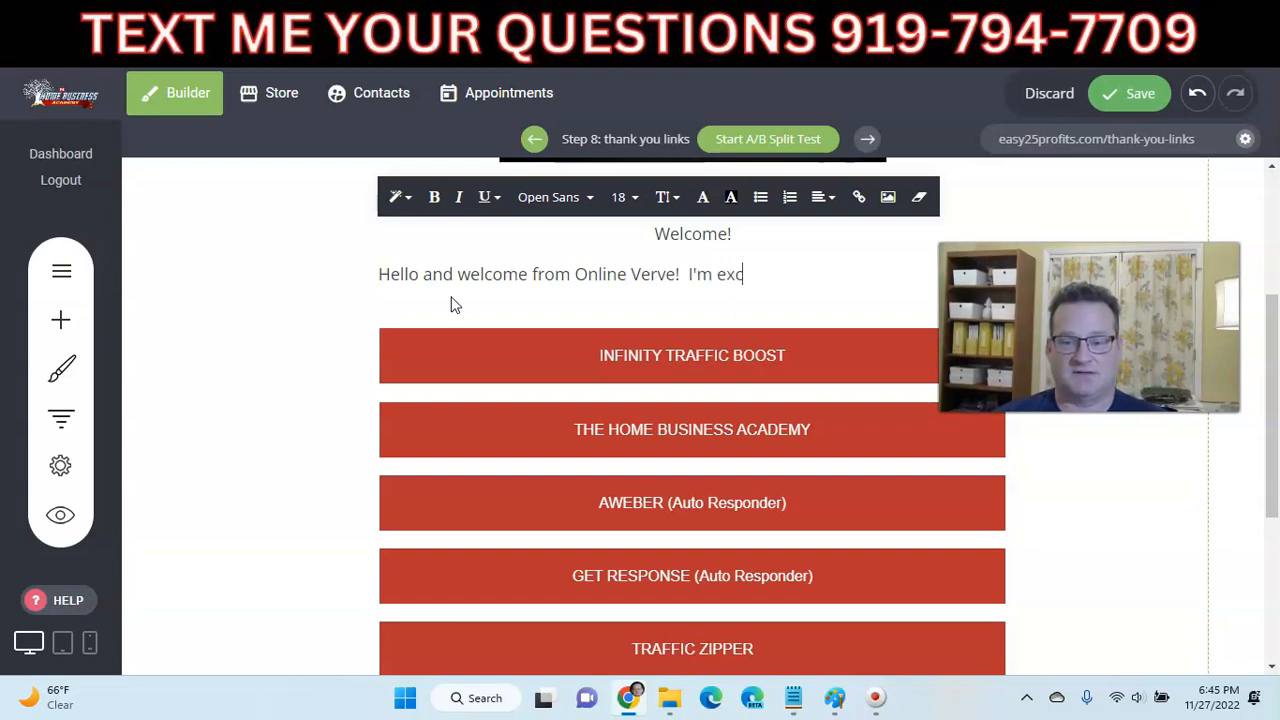
{"action": "type", "text": "I'm excited to show you what we"}
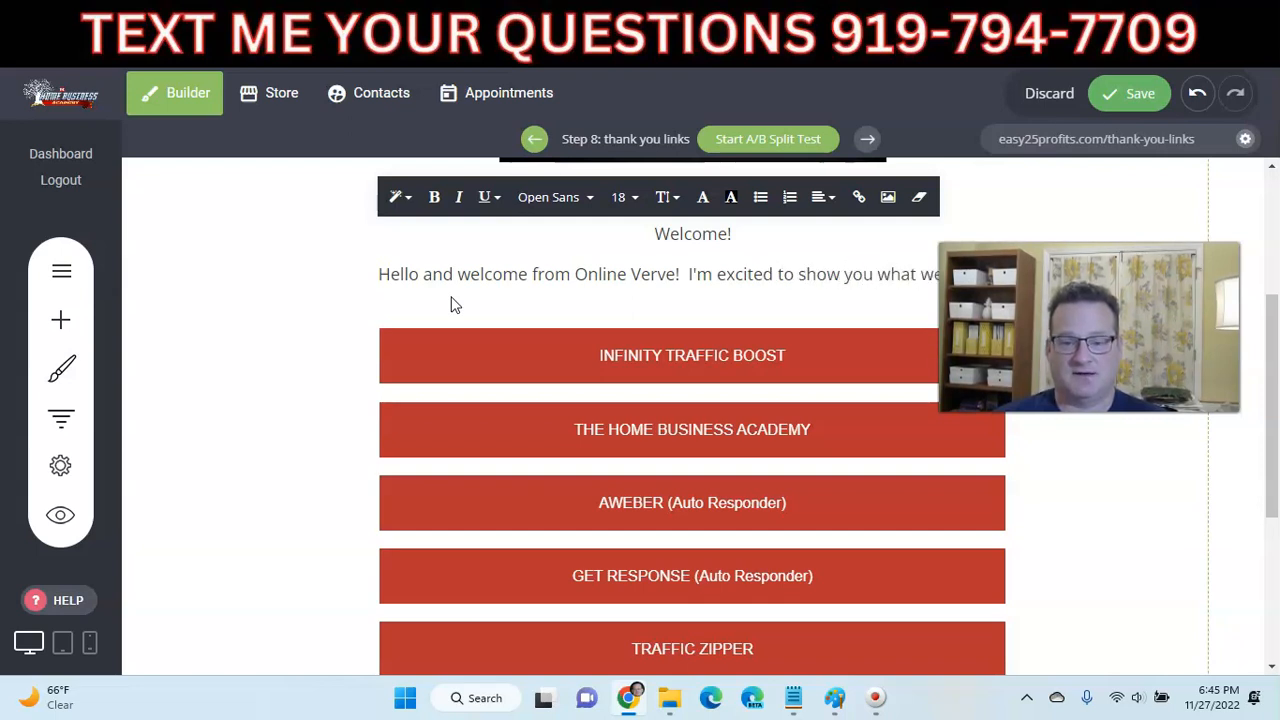
{"action": "type", "text": " to "}
{"action": "type", "text": "er"}
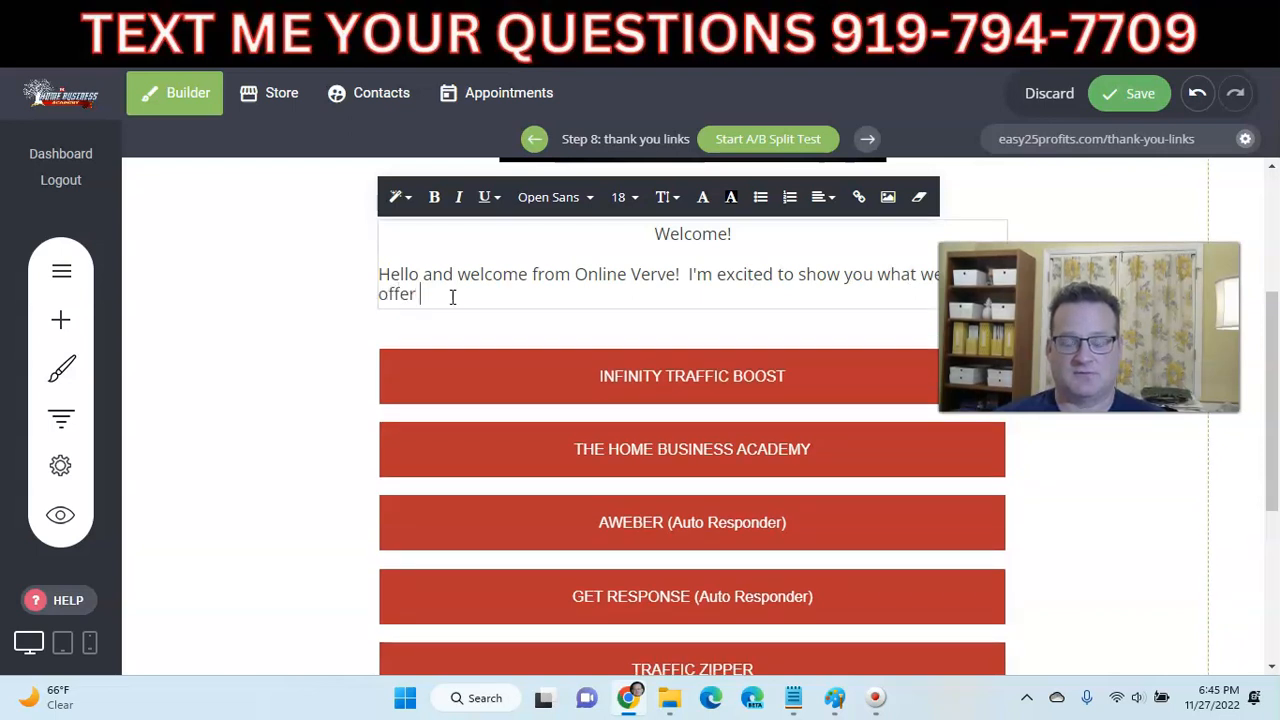
{"action": "type", "text": " for your online business success."}
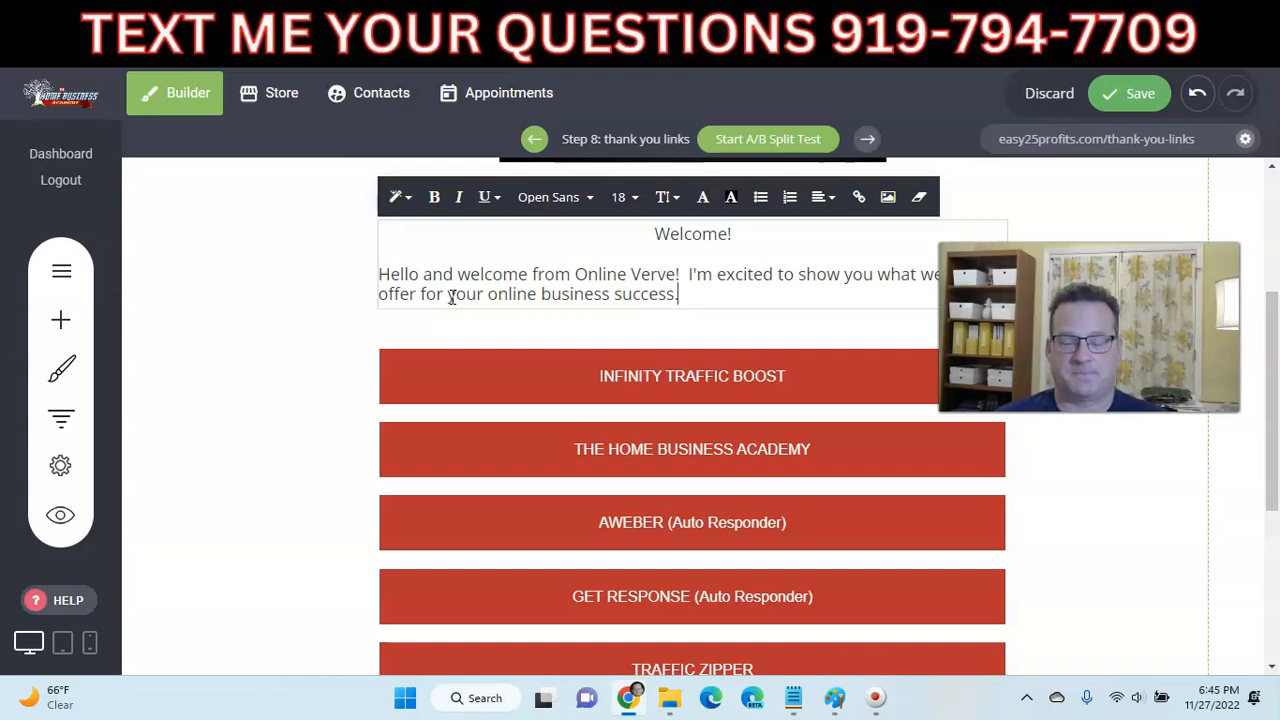
- Add a paragraph asking readers to check their inbox, Promotions and Spam for the 'Welcome' email
{"action": "key", "text": "Return"}
{"action": "key", "text": "Return"}
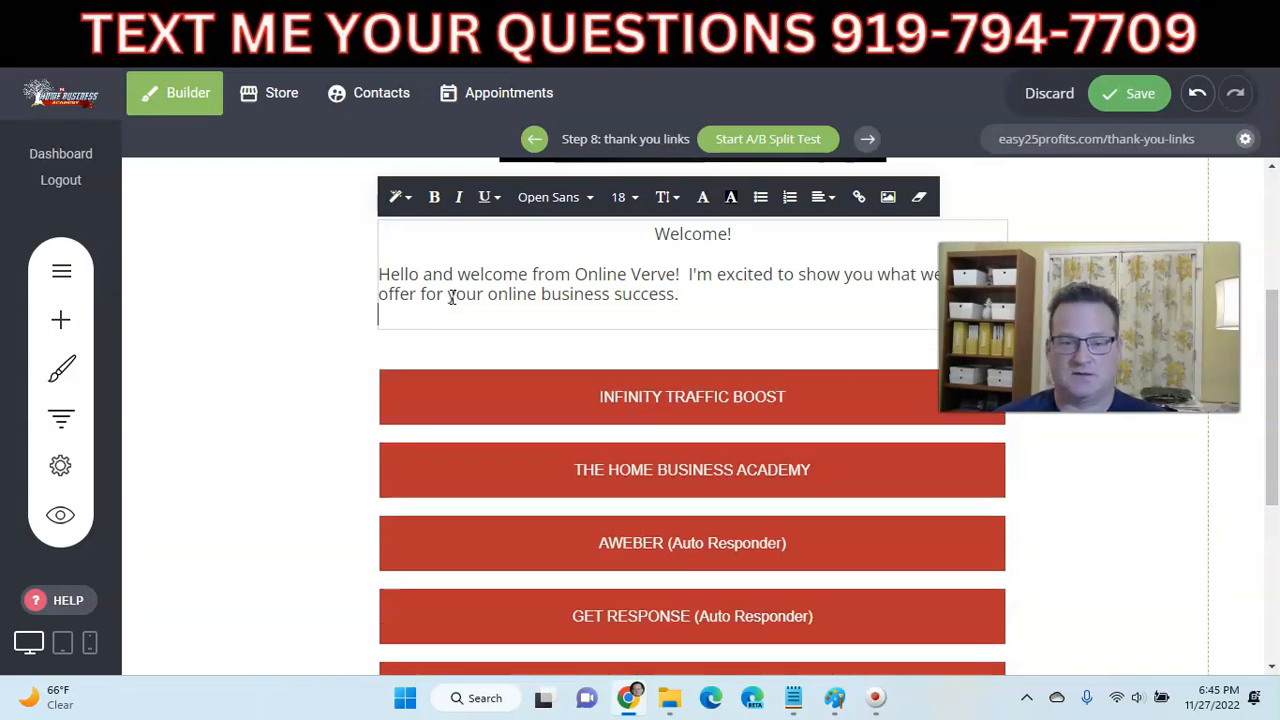
{"action": "type", "text": "Please check your email i"}
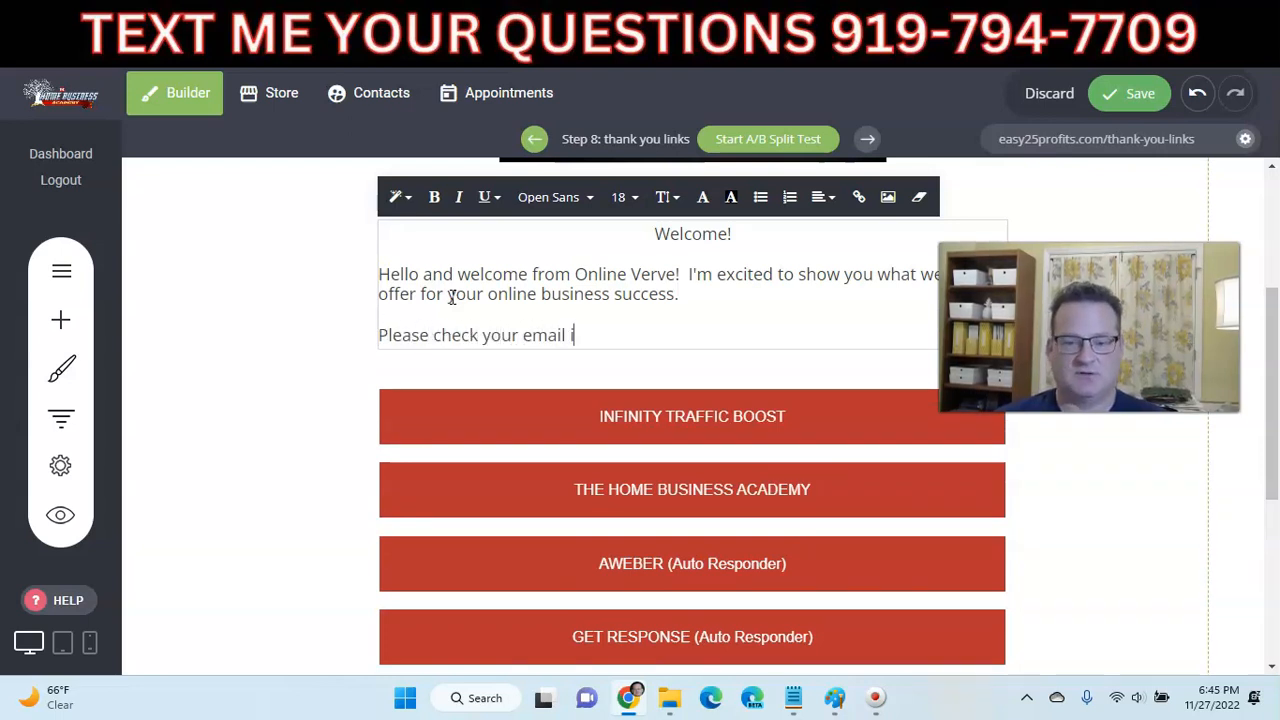
{"action": "type", "text": "nbox fof"}
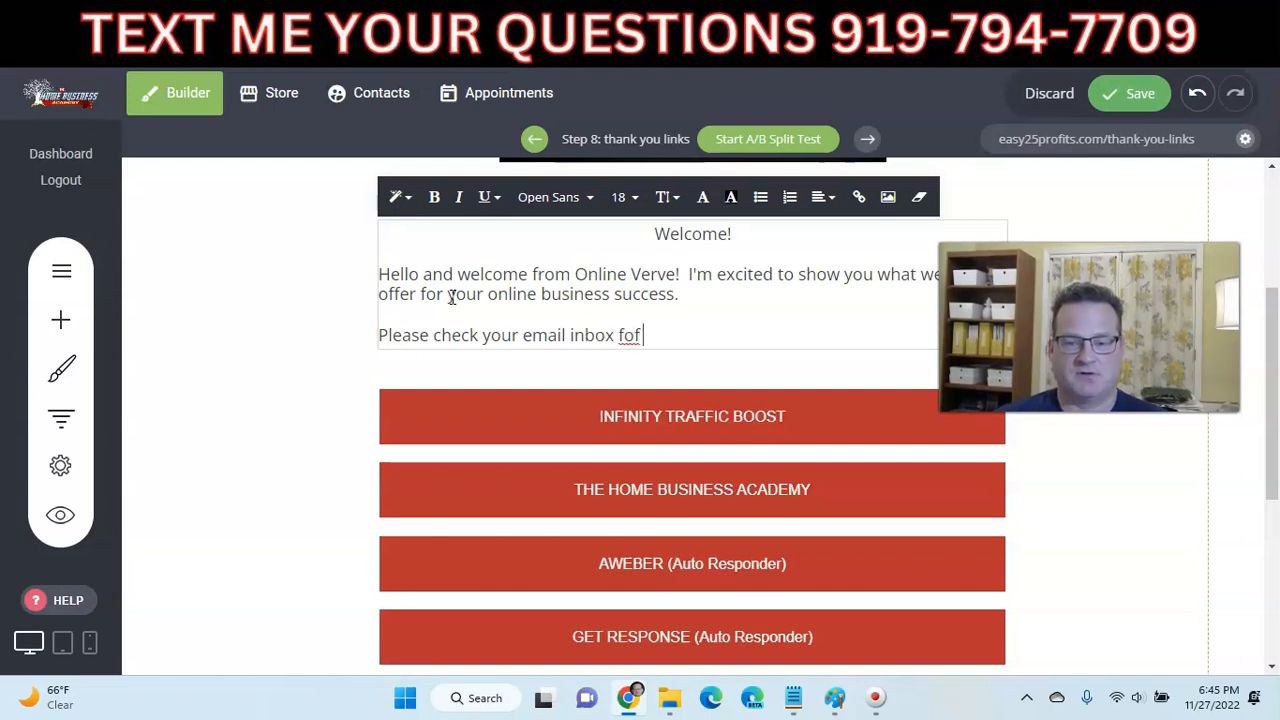
{"action": "key", "text": "BackSpace"}
{"action": "key", "text": "BackSpace"}
{"action": "key", "text": "BackSpace"}
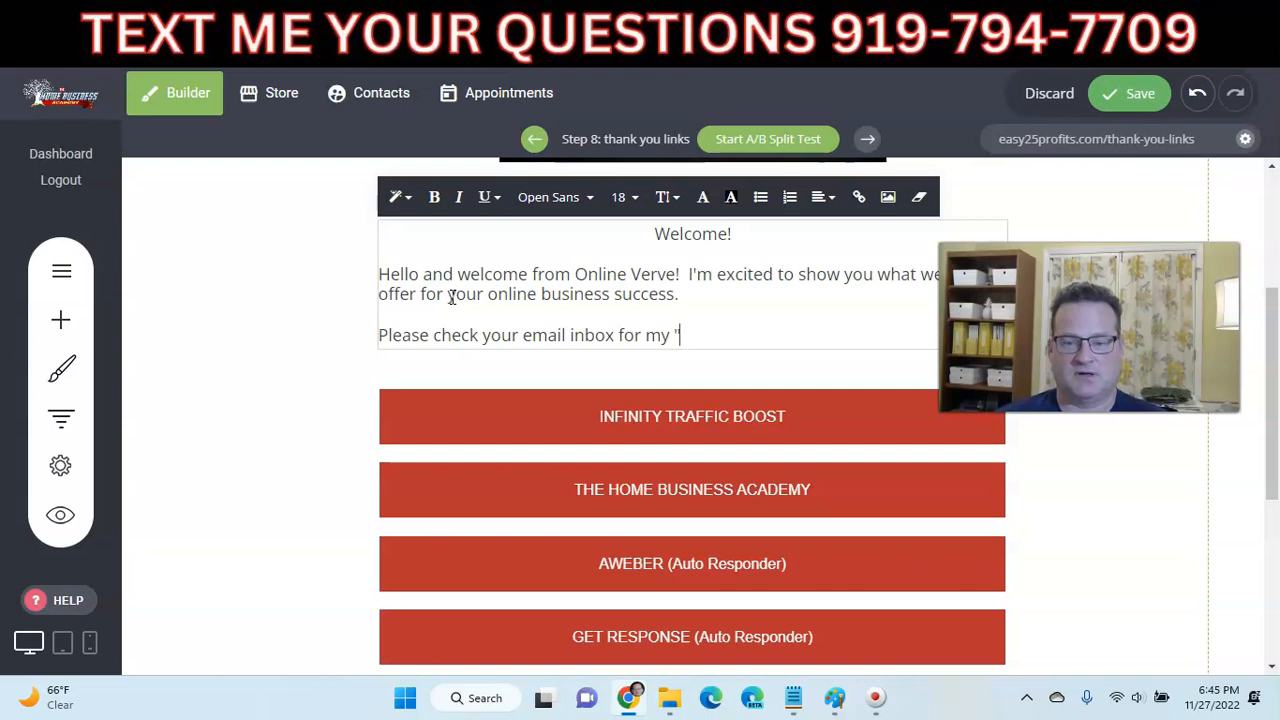
{"action": "type", "text": "r my \"Welcome\" message (you may nee"}
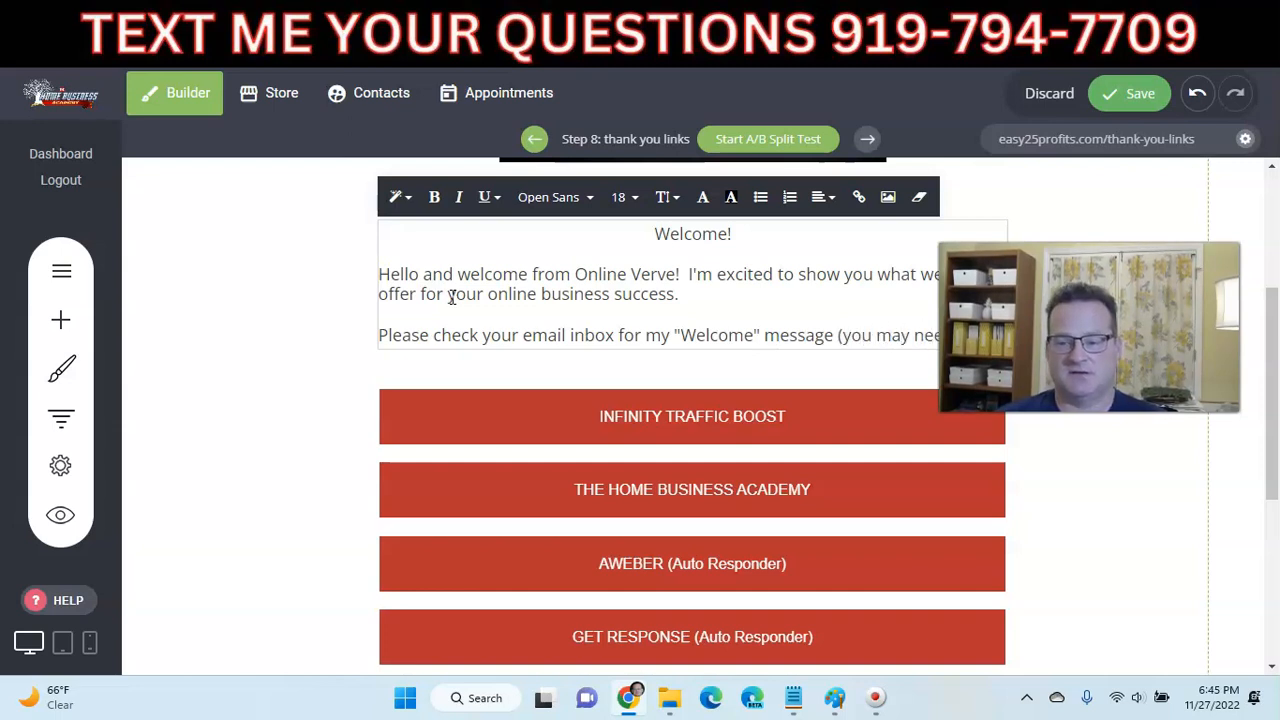
{"action": "type", "text": "check your "}
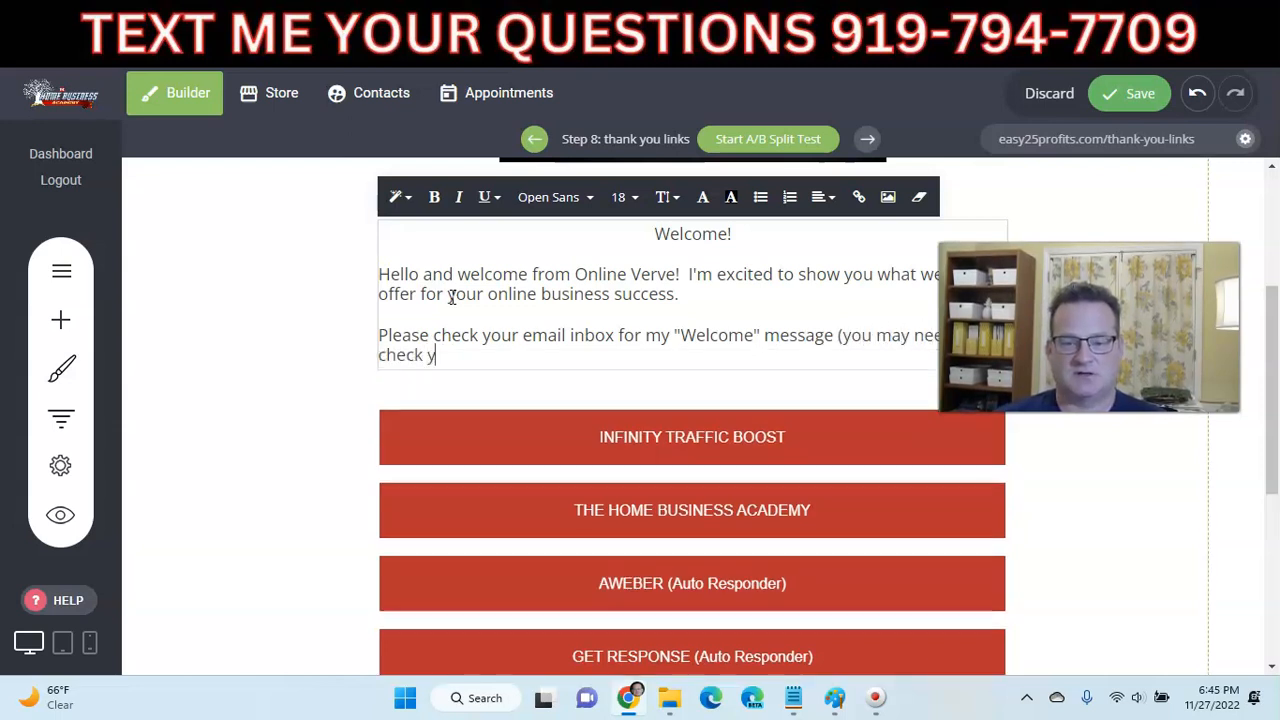
{"action": "type", "text": "\"Promotions\" tab or Spam/Junk folder)."}
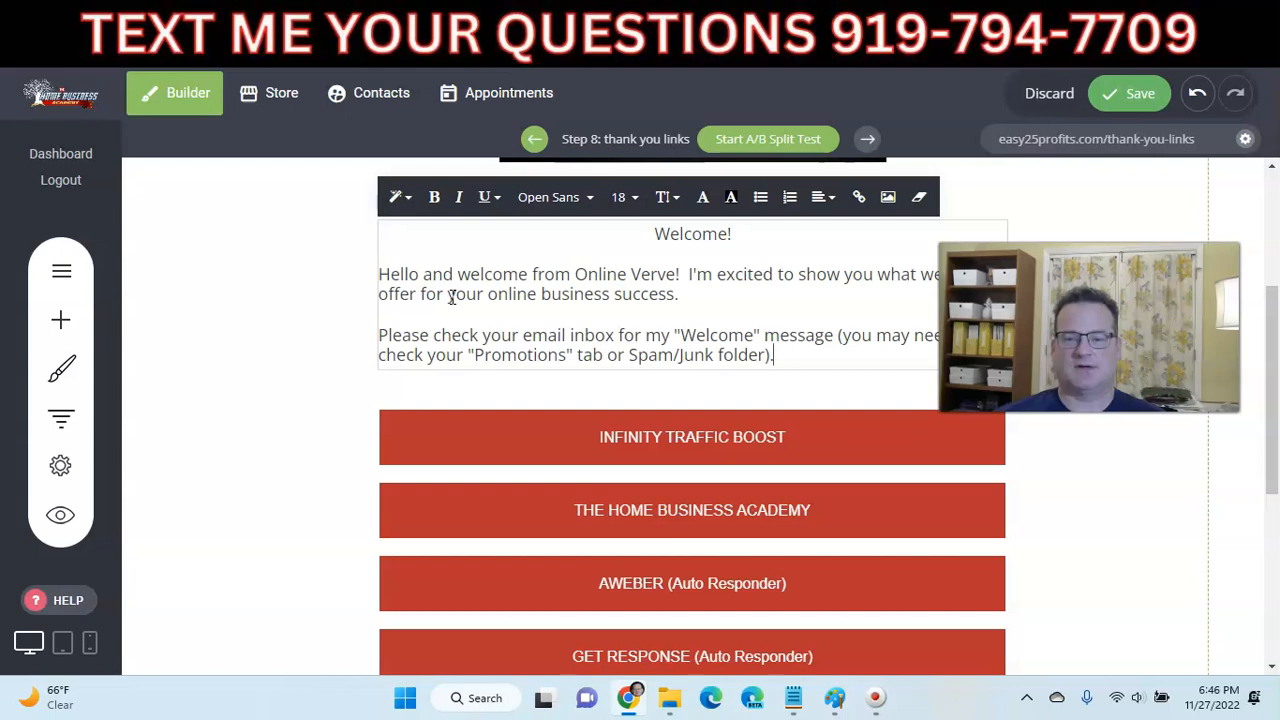
{"action": "scroll", "coordinate": [371, 286], "scroll_direction": "up", "scroll_amount": 2}
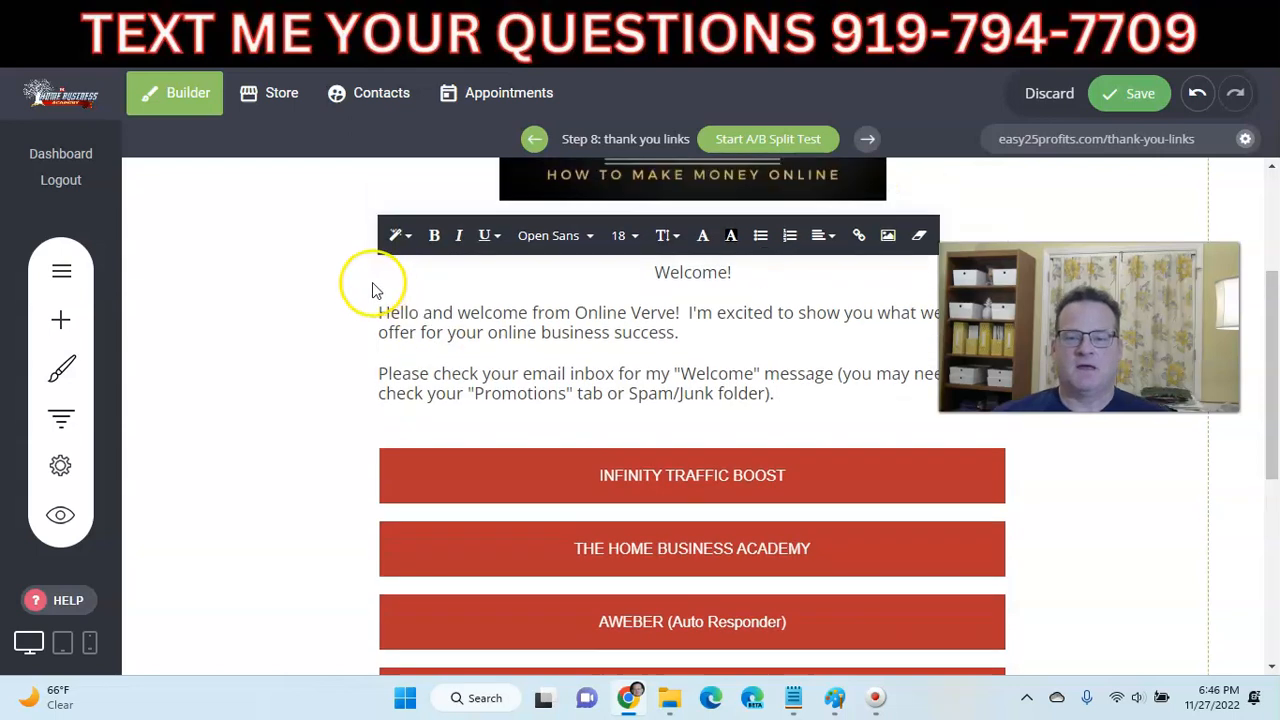
- Save the thank you links page
{"action": "left_click", "coordinate": [1113, 97]}
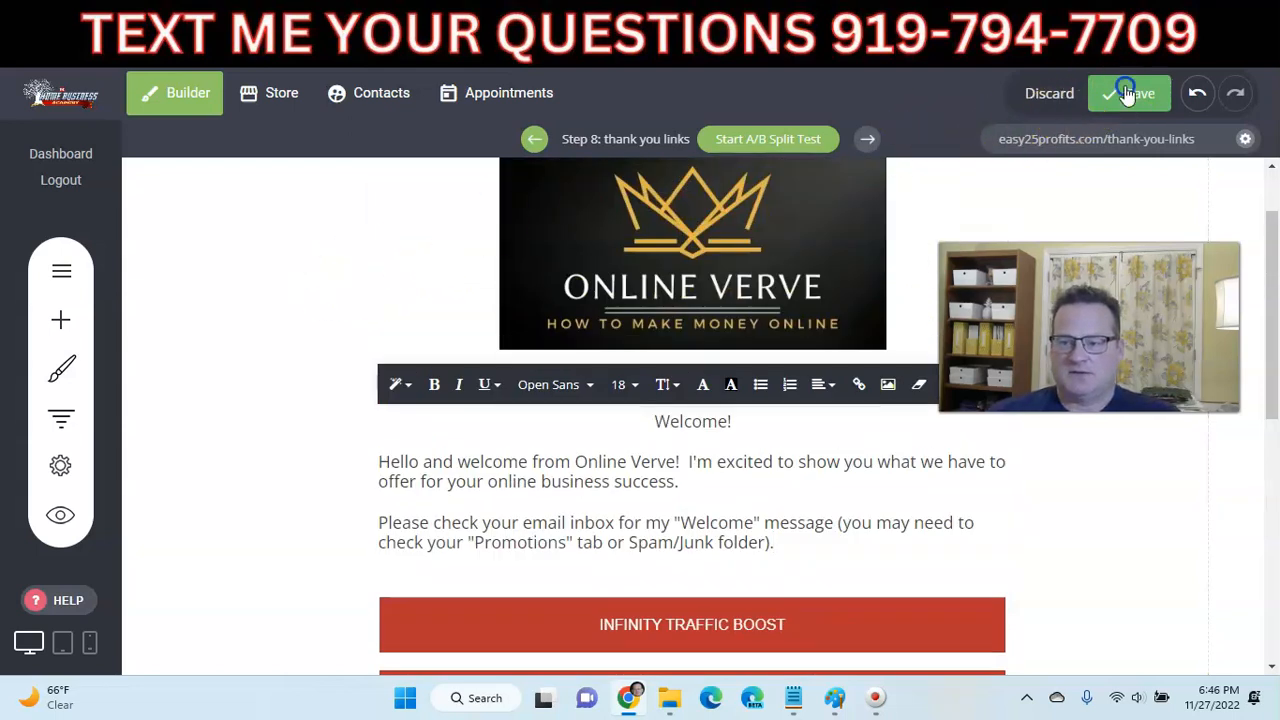
{"action": "scroll", "coordinate": [255, 333], "scroll_direction": "down", "scroll_amount": 2}
{"action": "scroll", "coordinate": [251, 330], "scroll_direction": "down", "scroll_amount": 2}
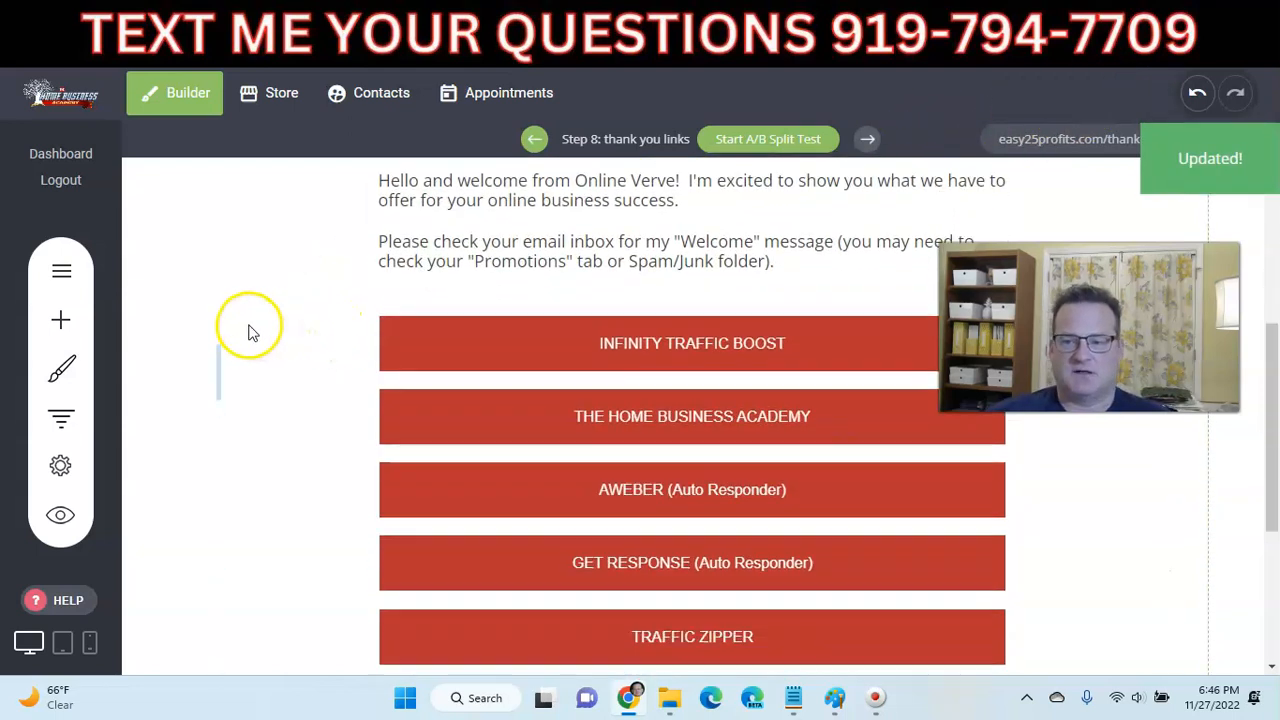
{"action": "scroll", "coordinate": [250, 330], "scroll_direction": "up", "scroll_amount": 3}
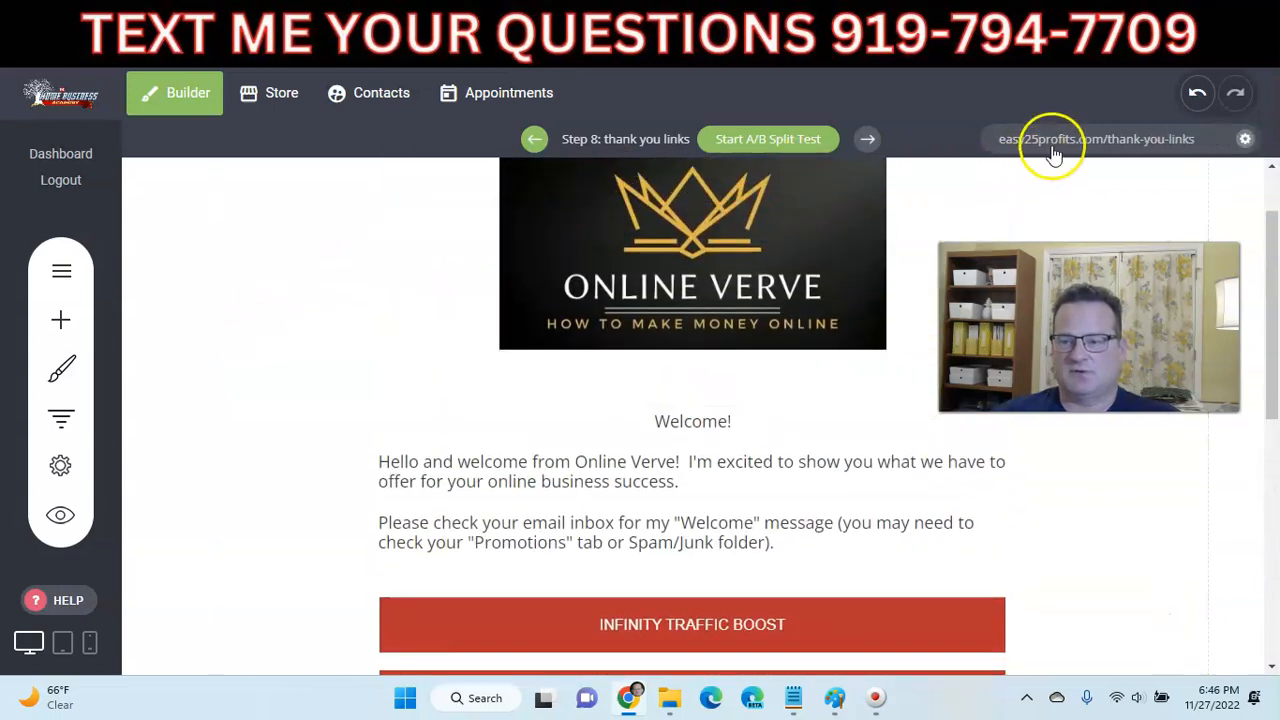
- Preview the live easy25profits.com/thank-you-links page, then return to the builder
{"action": "left_click", "coordinate": [1054, 140]}
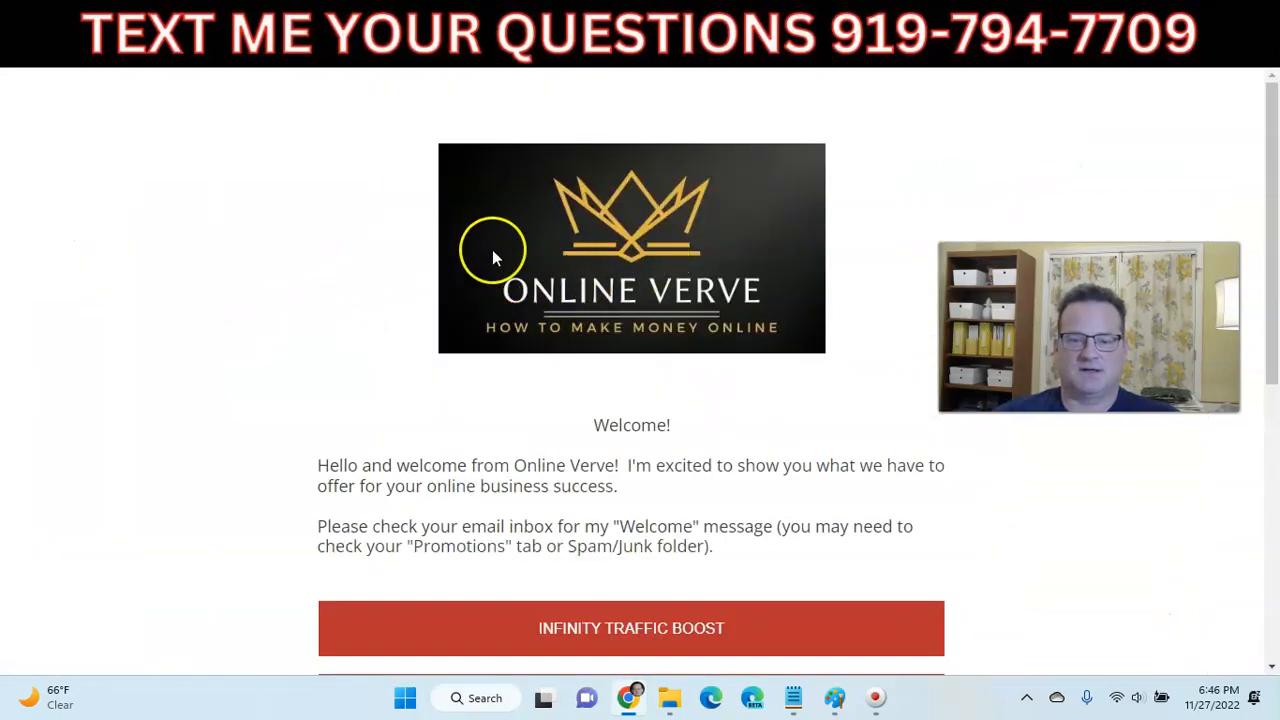
{"action": "scroll", "coordinate": [220, 290], "scroll_direction": "down", "scroll_amount": 2}
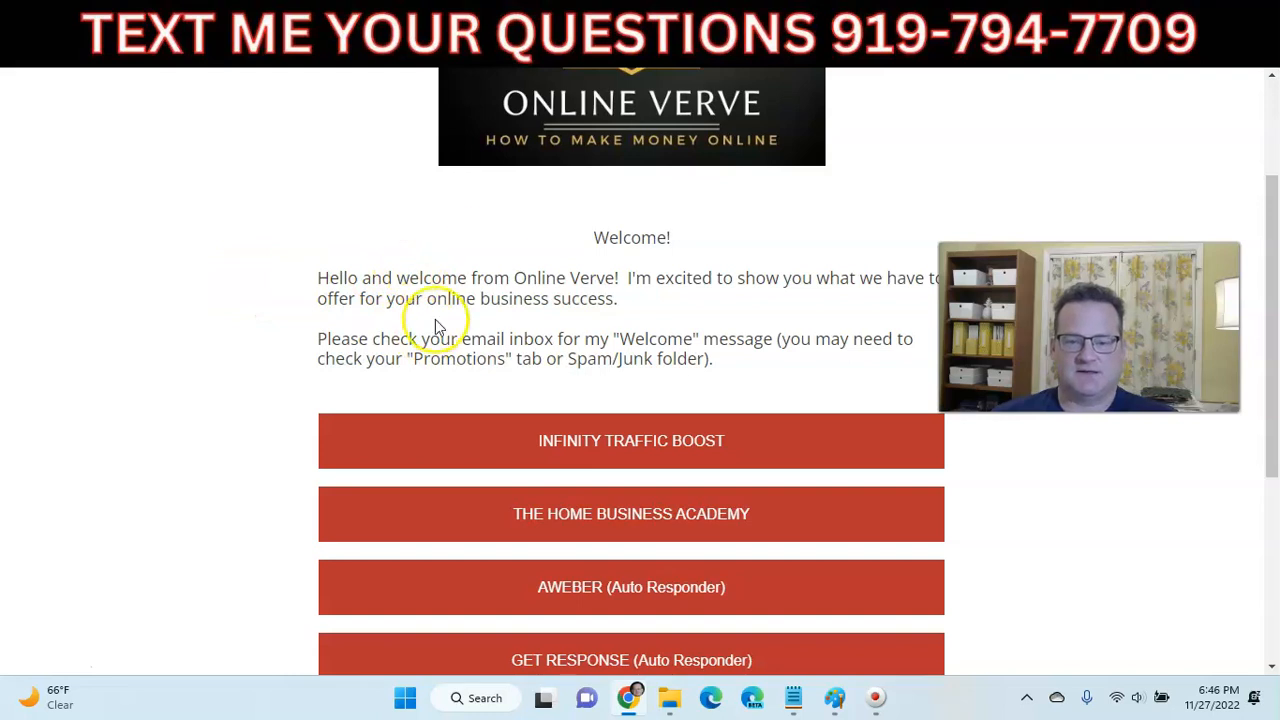
{"action": "scroll", "coordinate": [430, 320], "scroll_direction": "down", "scroll_amount": 3}
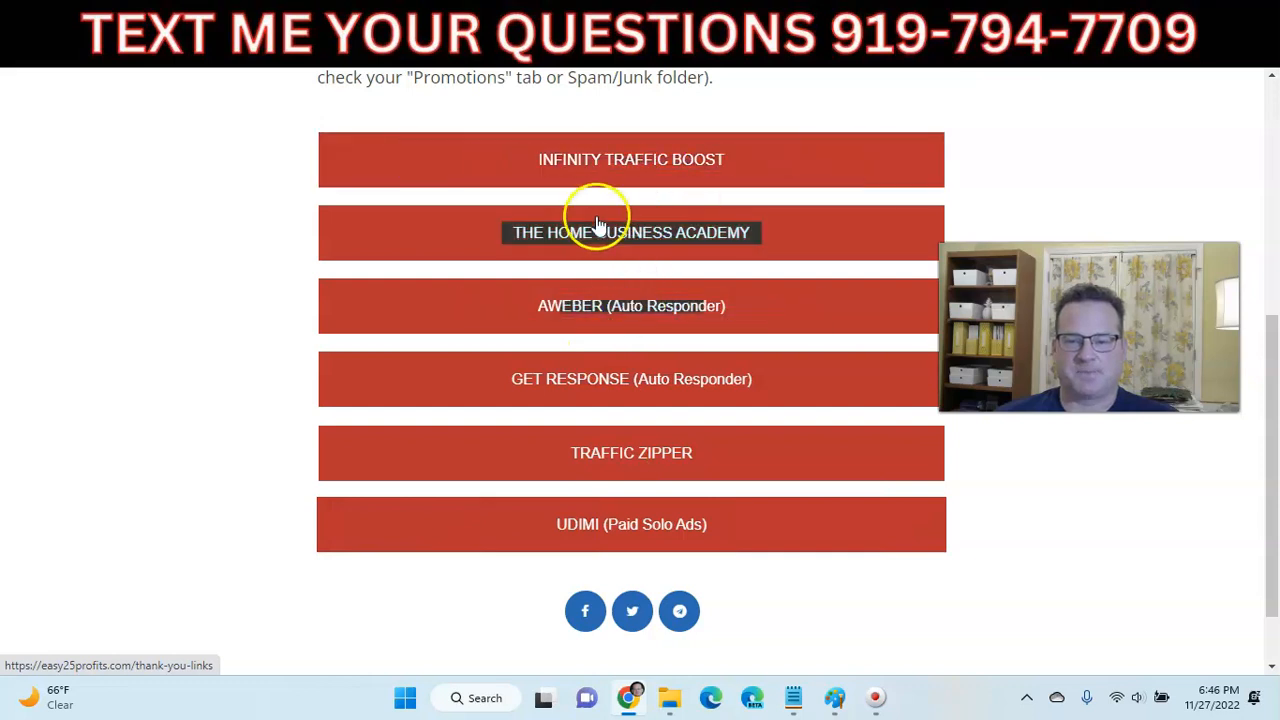
{"action": "scroll", "coordinate": [594, 222], "scroll_direction": "up", "scroll_amount": 5}
{"action": "left_click", "coordinate": [793, 22]}
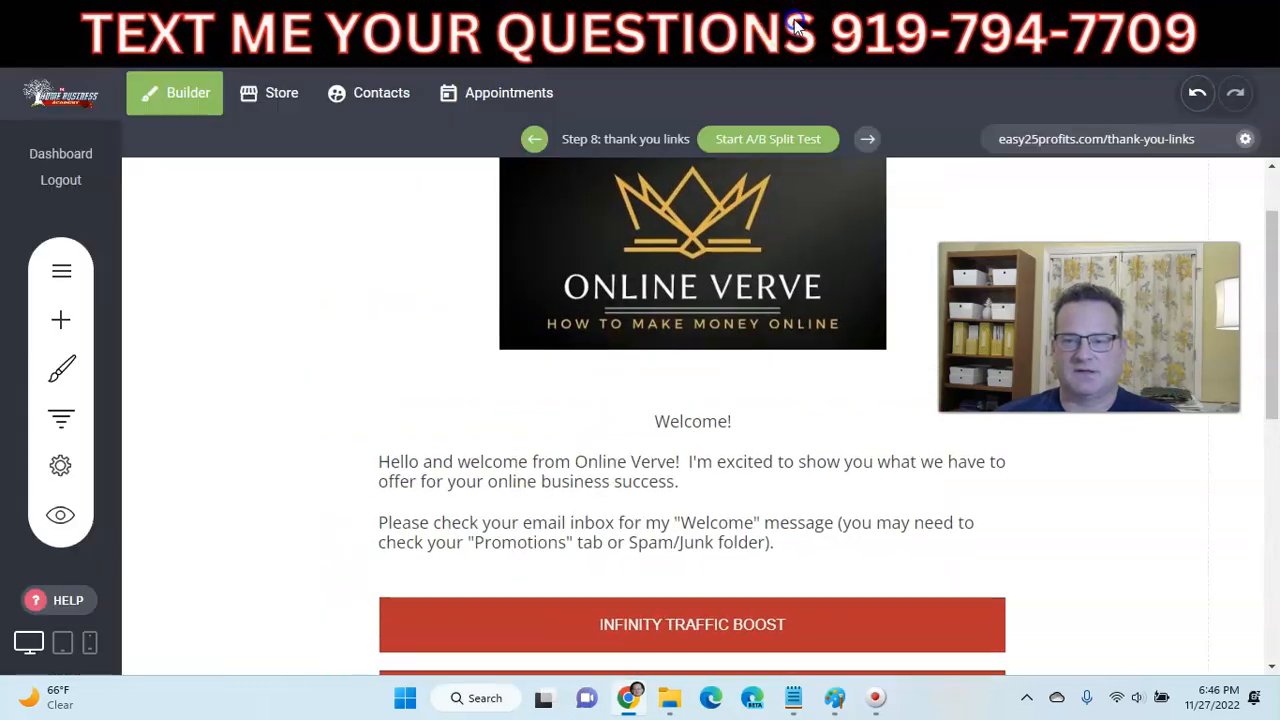
{"action": "scroll", "coordinate": [690, 455], "scroll_direction": "down", "scroll_amount": 1}
- Add and save a closing paragraph: the Welcome email may take 15 minutes, see offers below
{"action": "left_click", "coordinate": [800, 450]}
{"action": "left_click", "coordinate": [800, 451]}
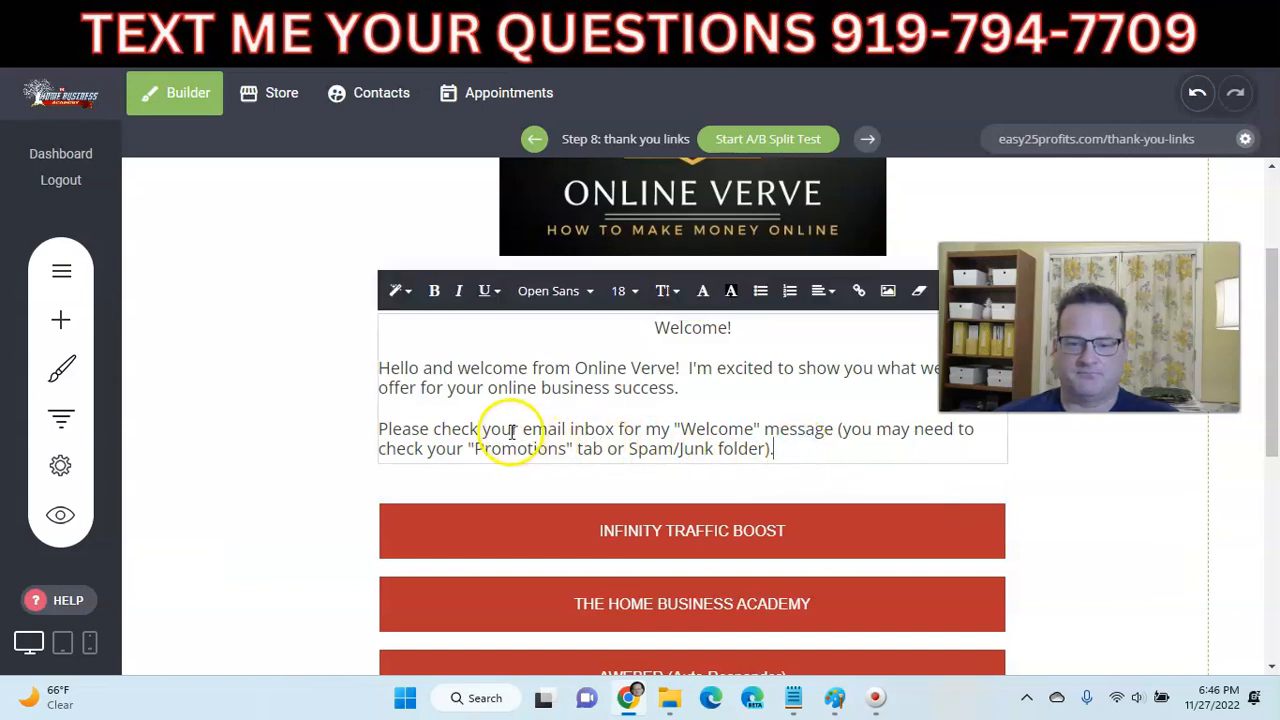
{"action": "key", "text": "Return"}
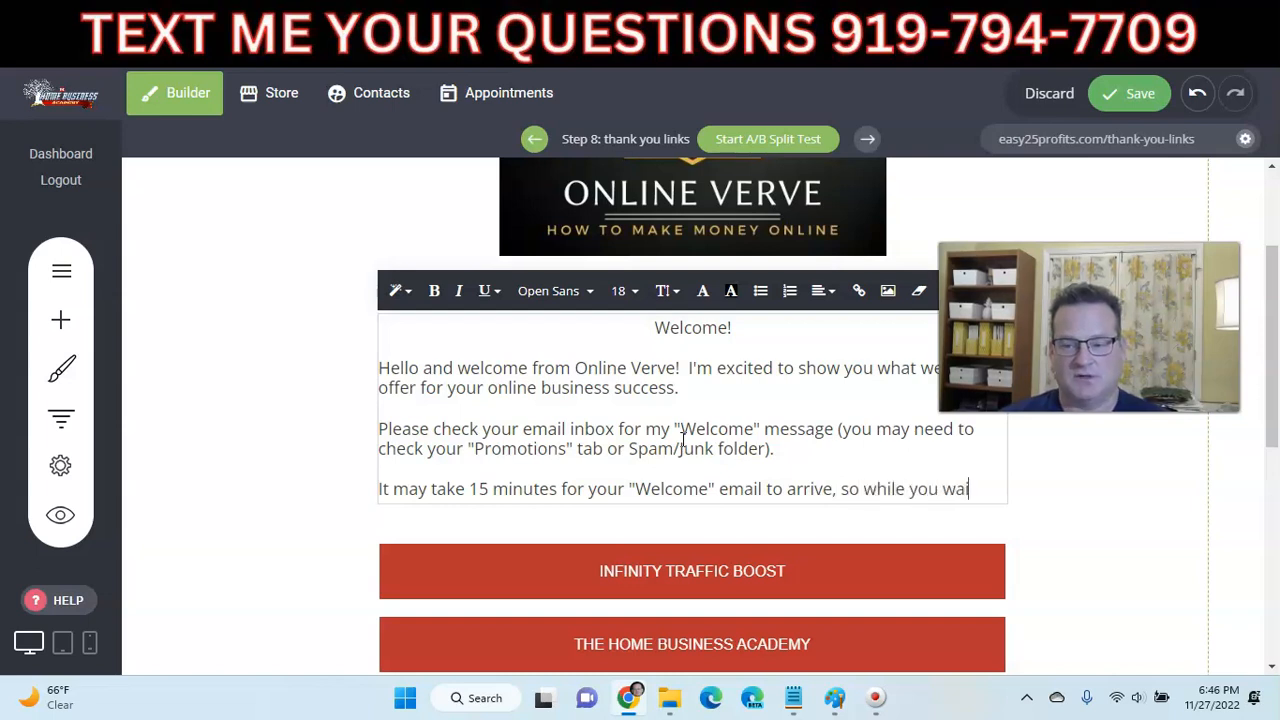
{"action": "type", "text": "lea"}
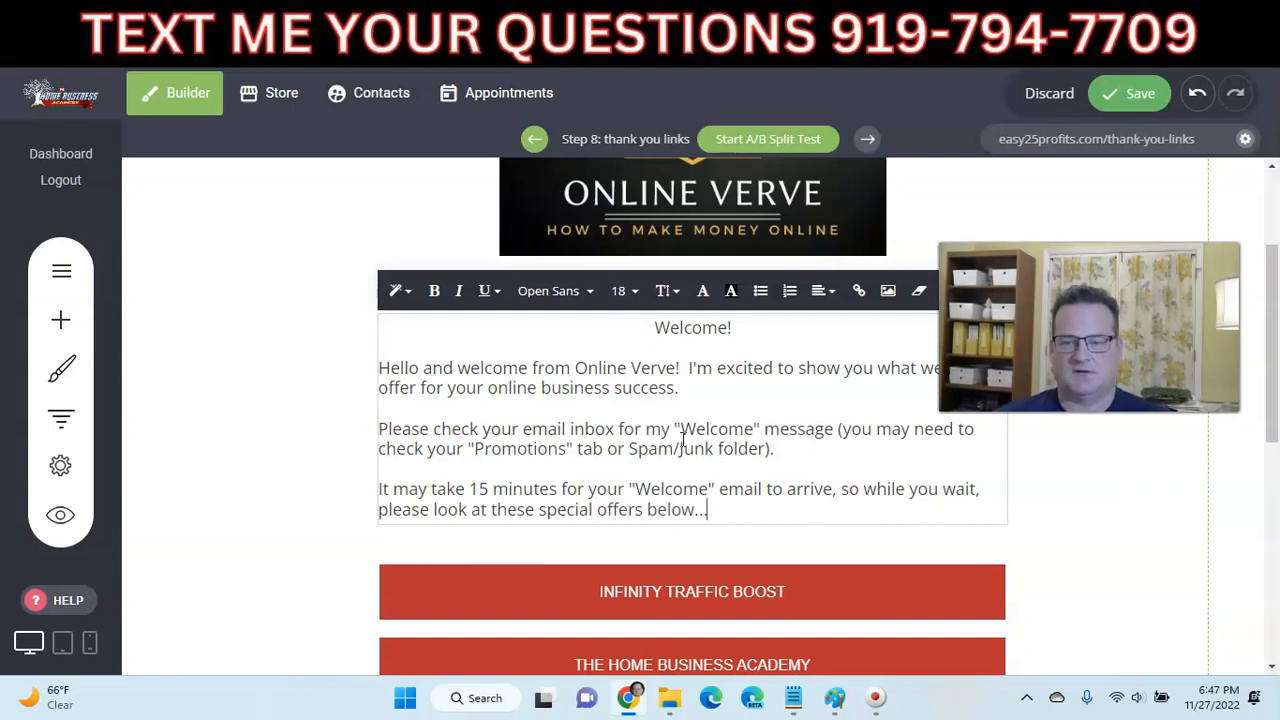
{"action": "left_click", "coordinate": [1110, 92]}
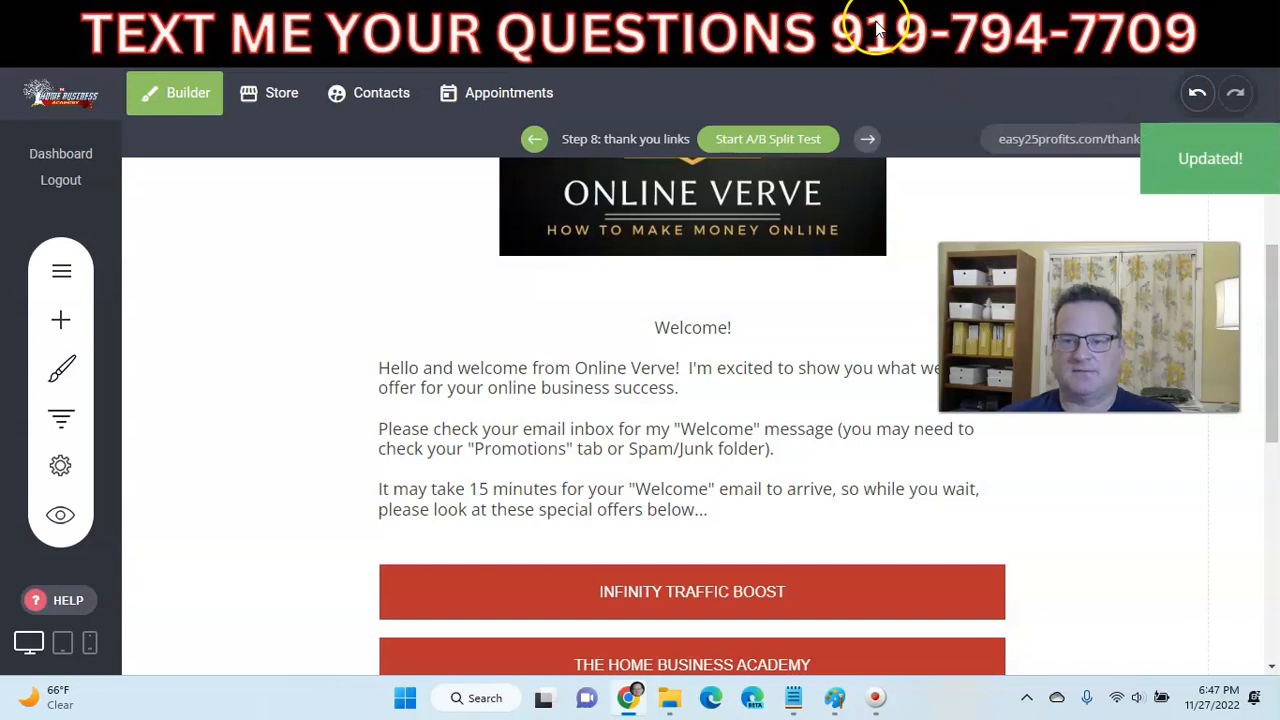
- Reload the live thank-you page to check the new paragraph, then return to the editor
{"action": "left_click", "coordinate": [874, 19]}
{"action": "left_click", "coordinate": [86, 53]}
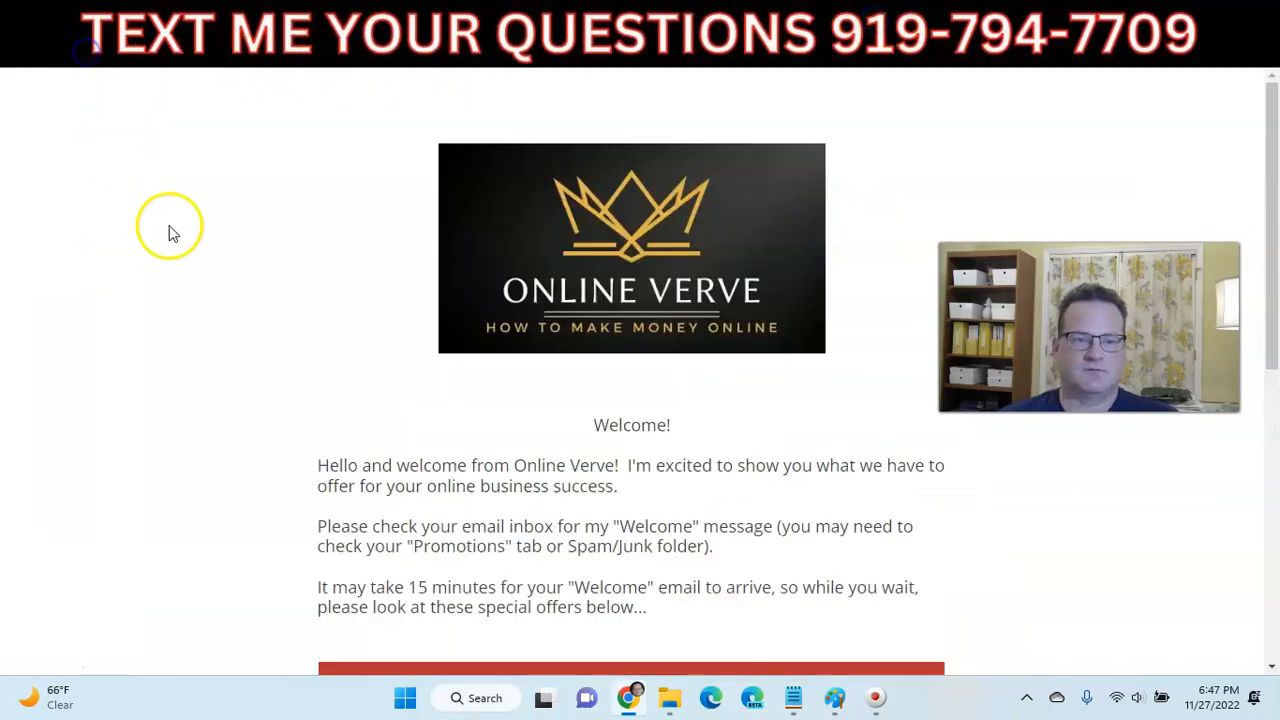
{"action": "scroll", "coordinate": [290, 320], "scroll_direction": "down", "scroll_amount": 3}
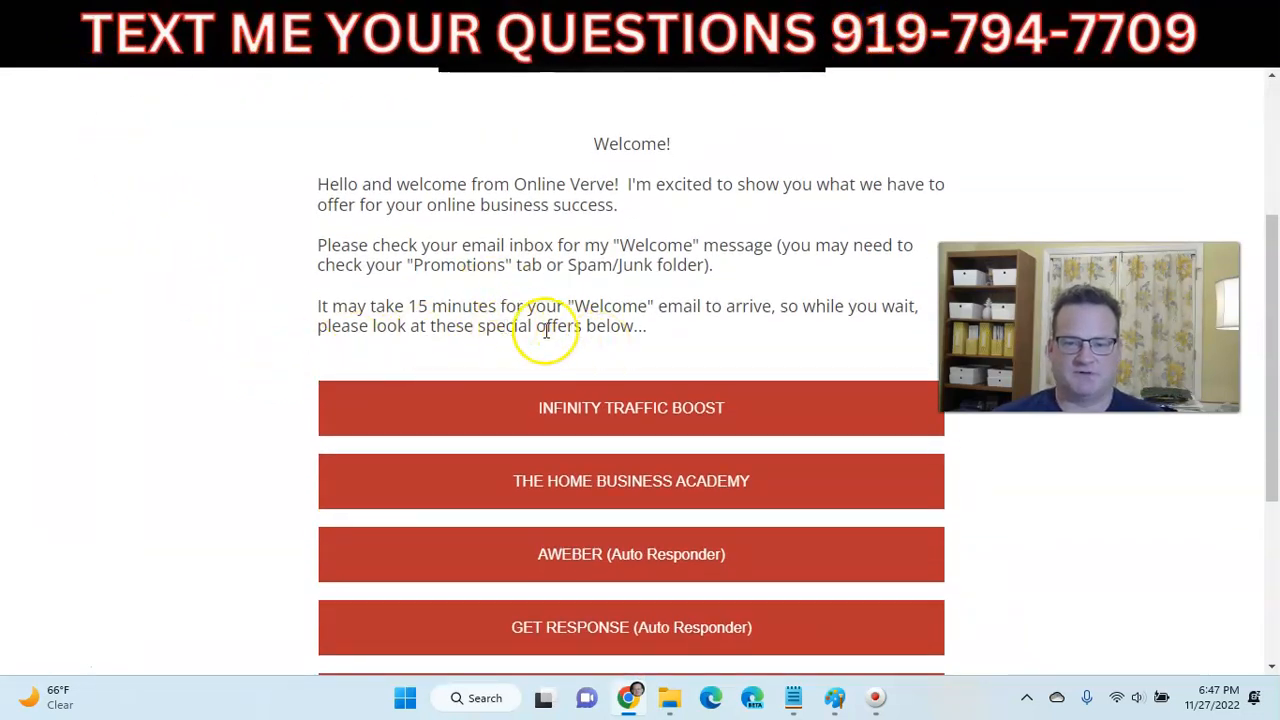
{"action": "left_click", "coordinate": [789, 26]}
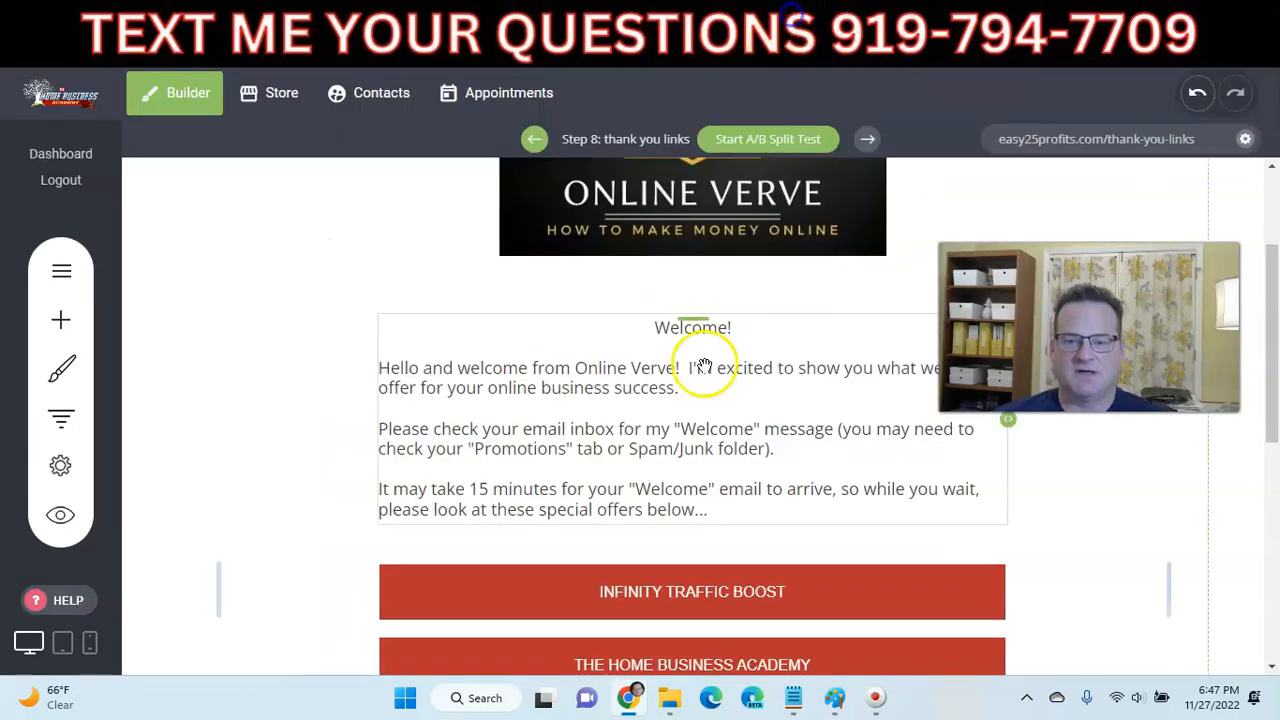
- Make 'please look at these special offers below...' bold, italic and red, save, and reload the live page
{"action": "left_click", "coordinate": [716, 507]}
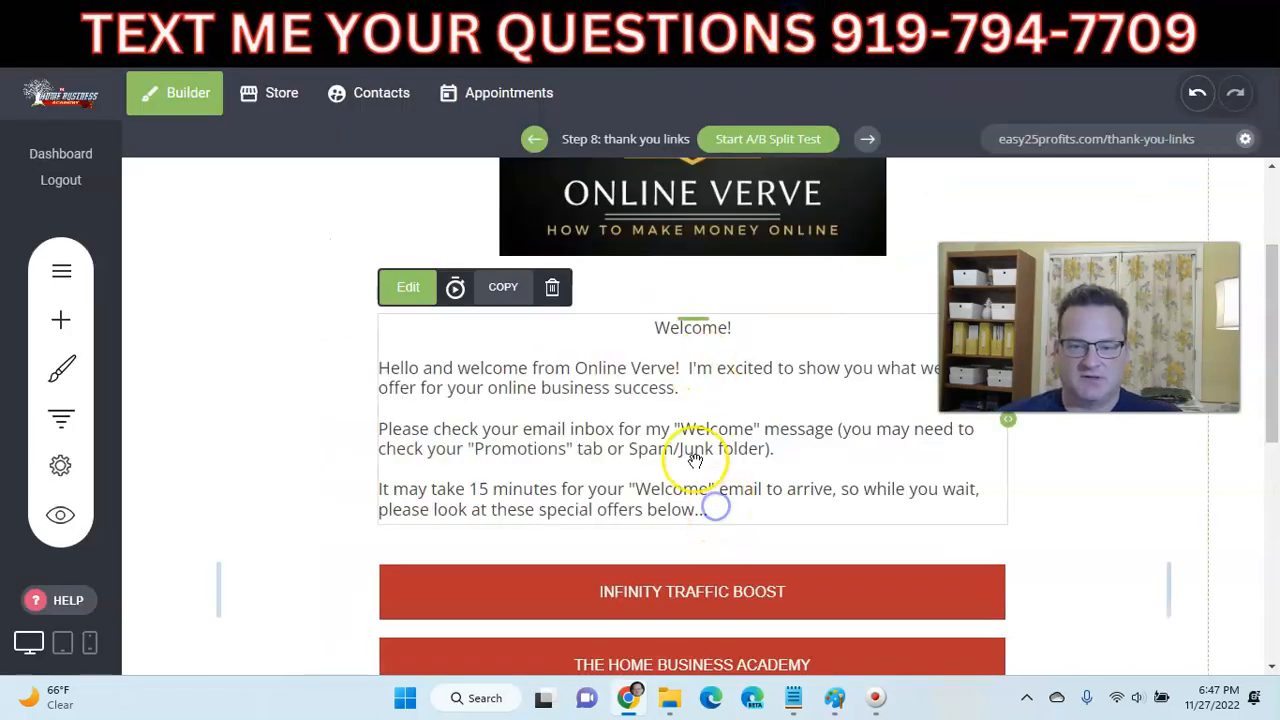
{"action": "left_click", "coordinate": [401, 305]}
{"action": "left_click_drag", "start_coordinate": [712, 510], "coordinate": [396, 513]}
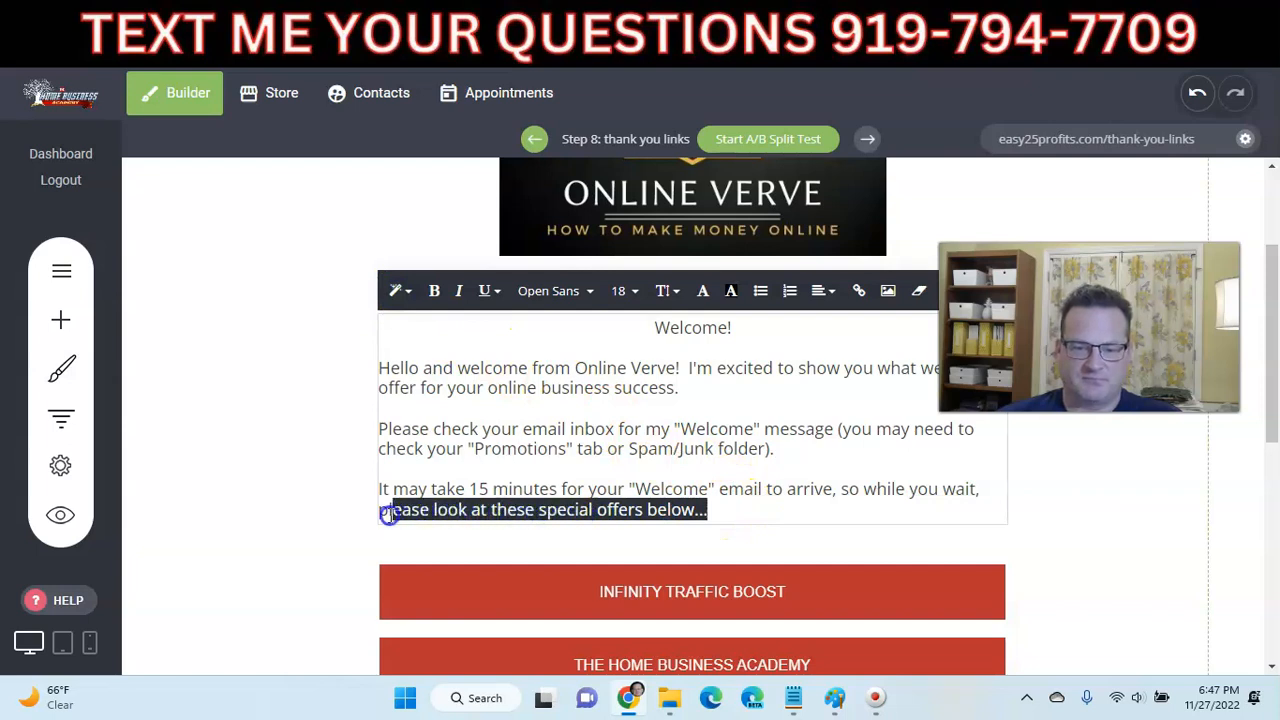
{"action": "left_click", "coordinate": [433, 292]}
{"action": "left_click", "coordinate": [456, 293]}
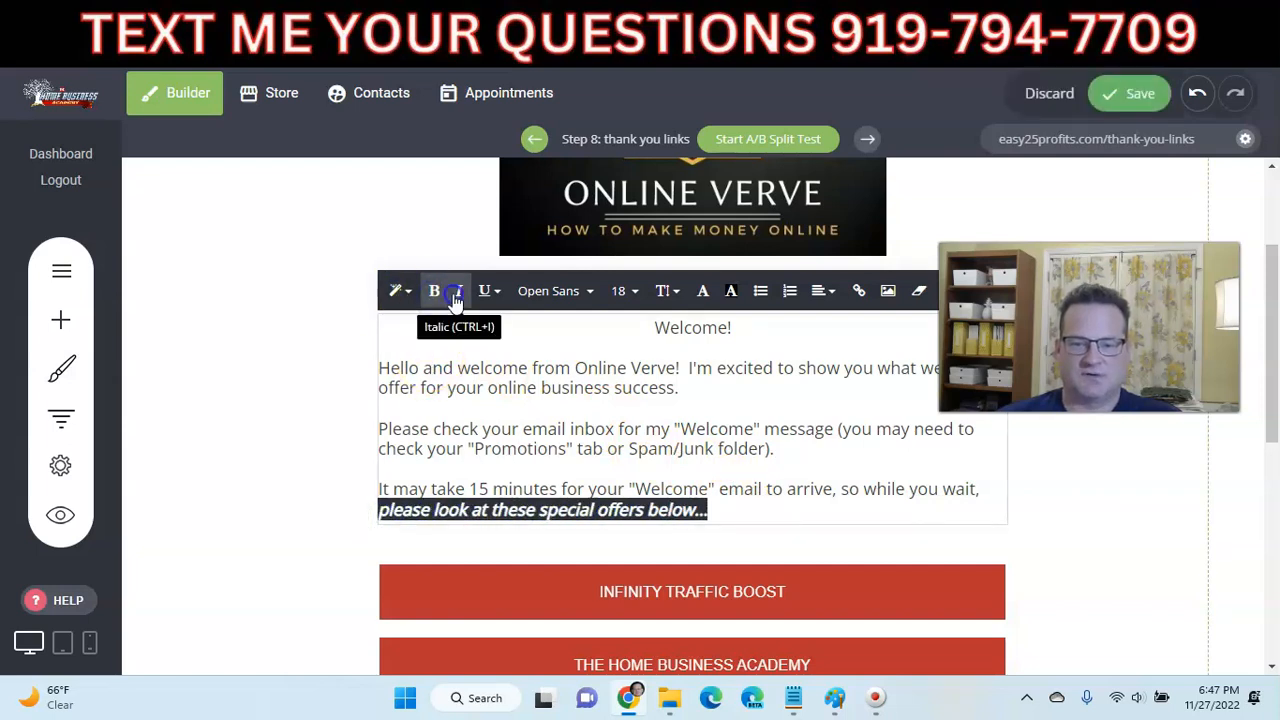
{"action": "left_click", "coordinate": [702, 293]}
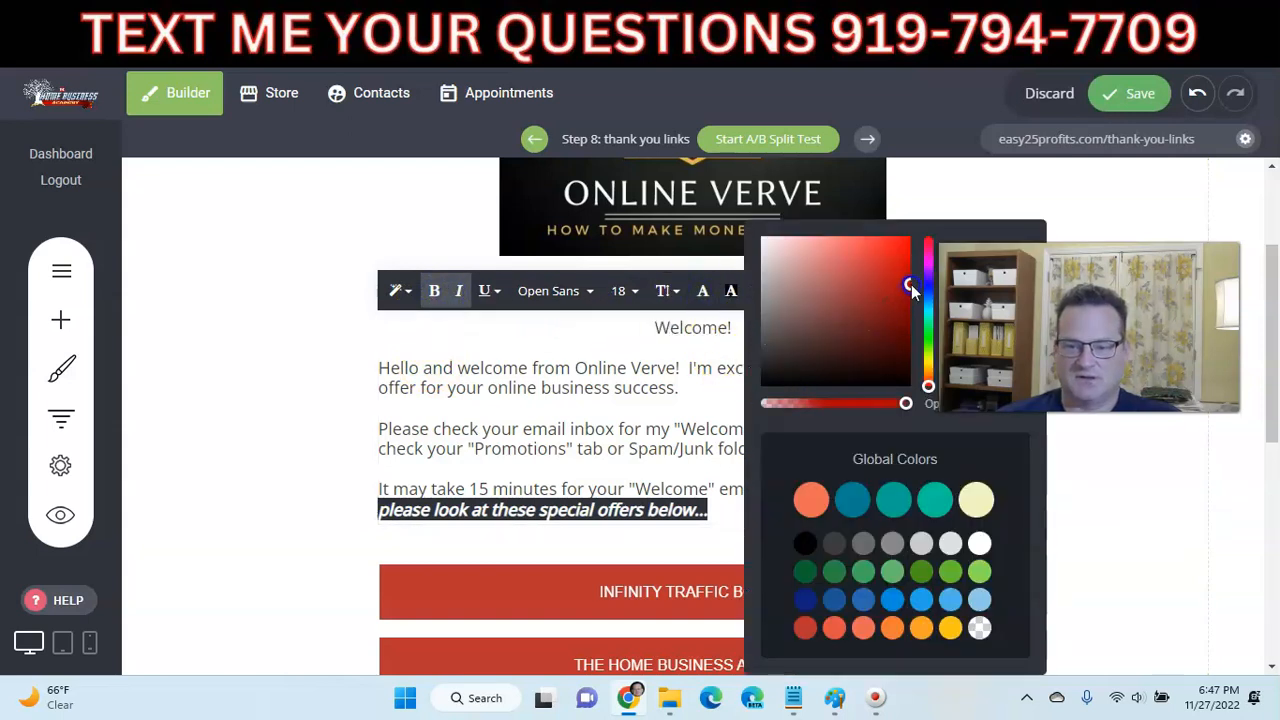
{"action": "left_click", "coordinate": [329, 423]}
{"action": "left_click", "coordinate": [1105, 95]}
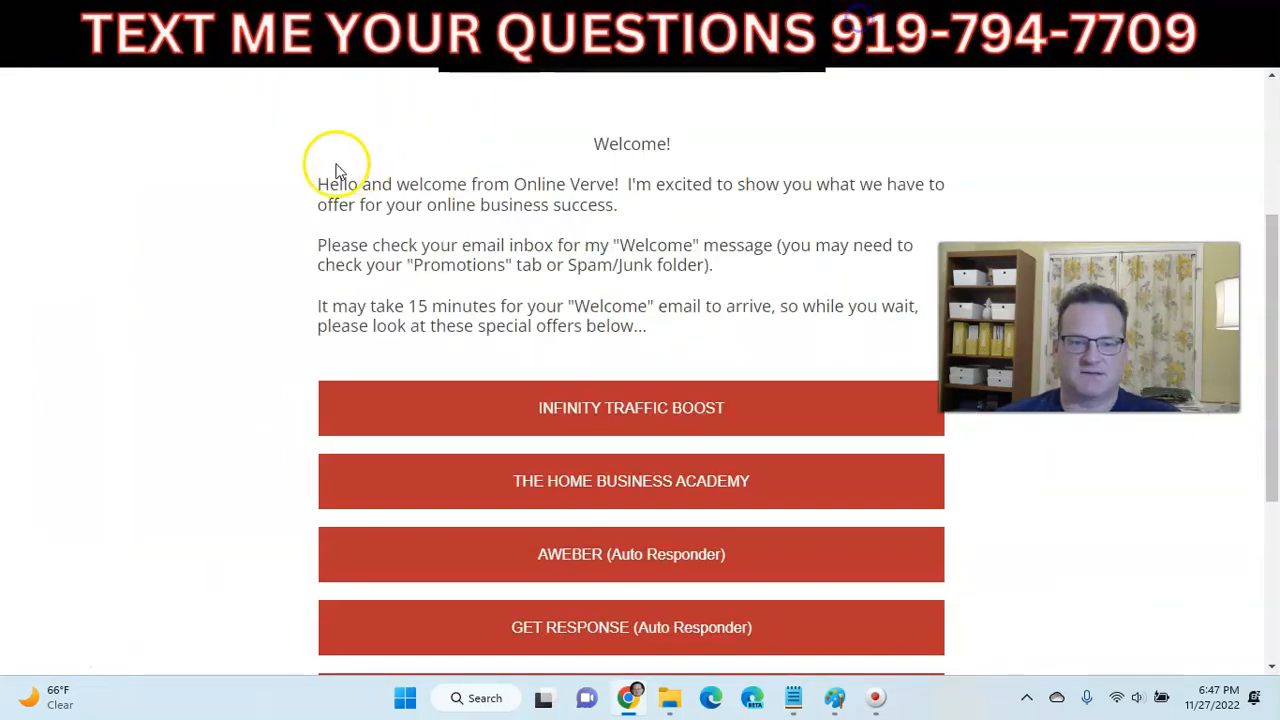
{"action": "left_click", "coordinate": [84, 60]}
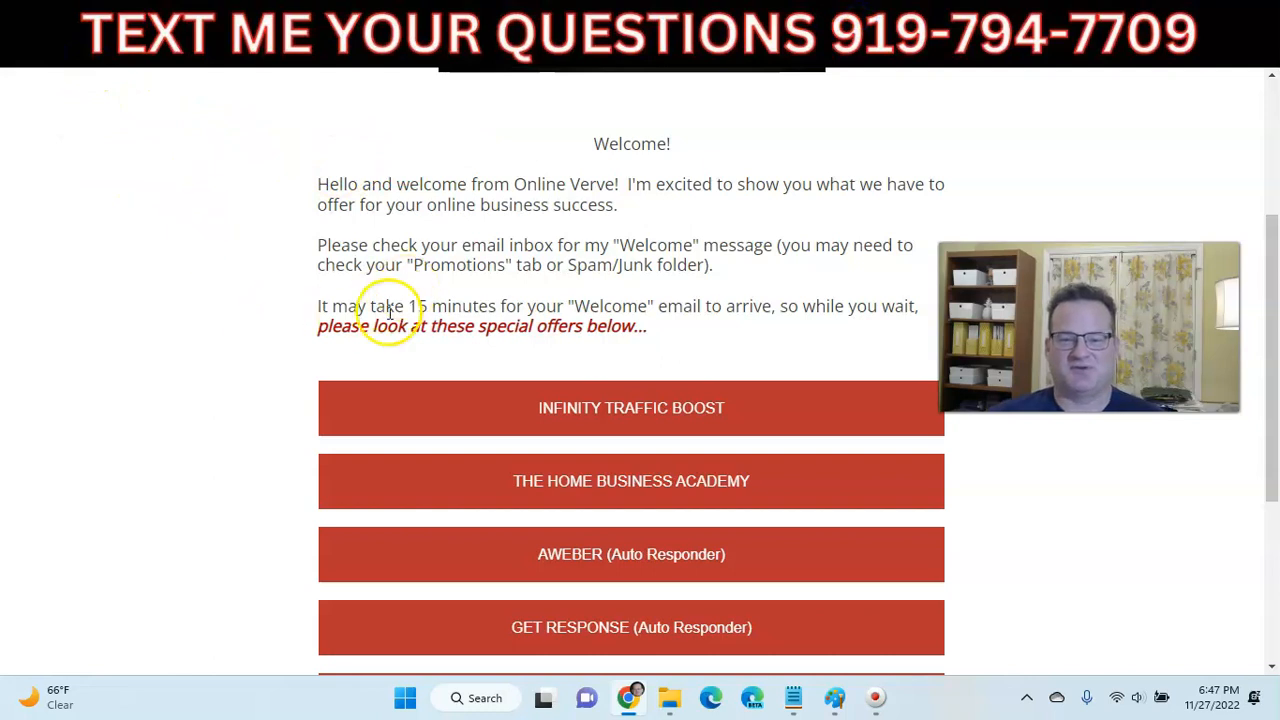
- Scroll the live thank-you page and test the INFINITY TRAFFIC BOOST and AWEBER offer links
{"action": "scroll", "coordinate": [530, 262], "scroll_direction": "up", "scroll_amount": 1}
{"action": "scroll", "coordinate": [520, 265], "scroll_direction": "up", "scroll_amount": 2}
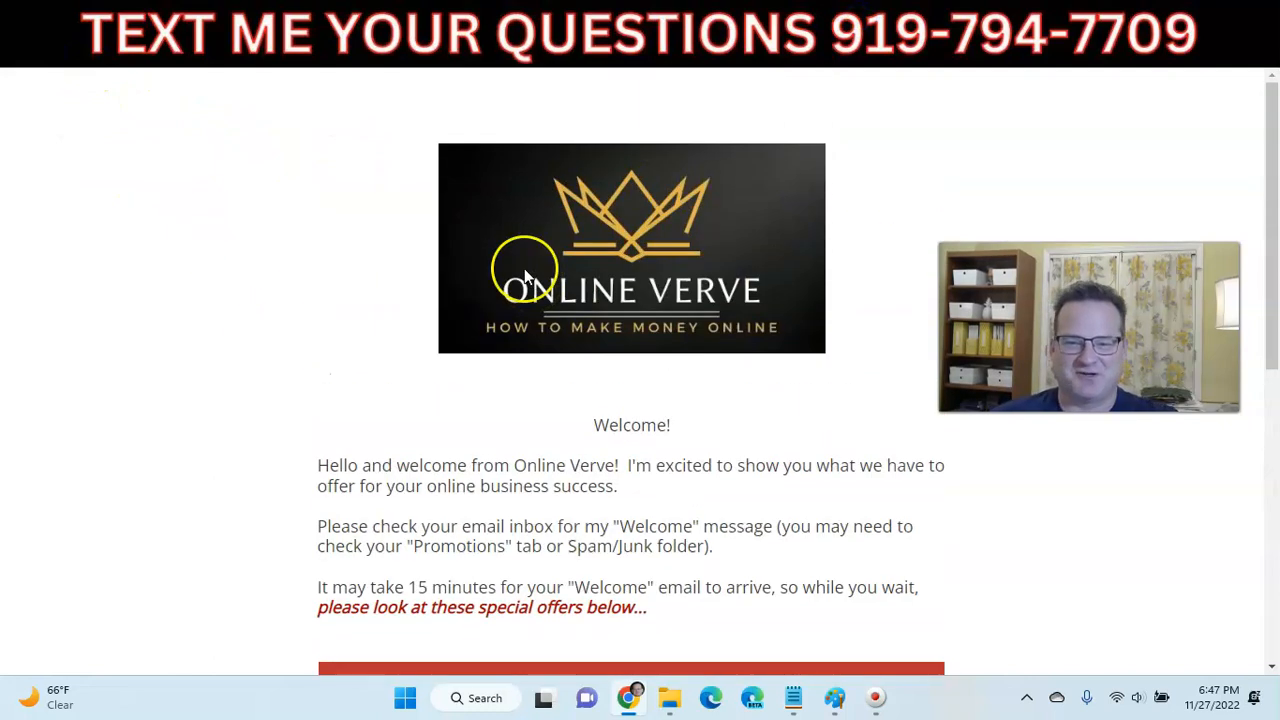
{"action": "scroll", "coordinate": [520, 277], "scroll_direction": "down", "scroll_amount": 4}
{"action": "scroll", "coordinate": [640, 225], "scroll_direction": "down", "scroll_amount": 1}
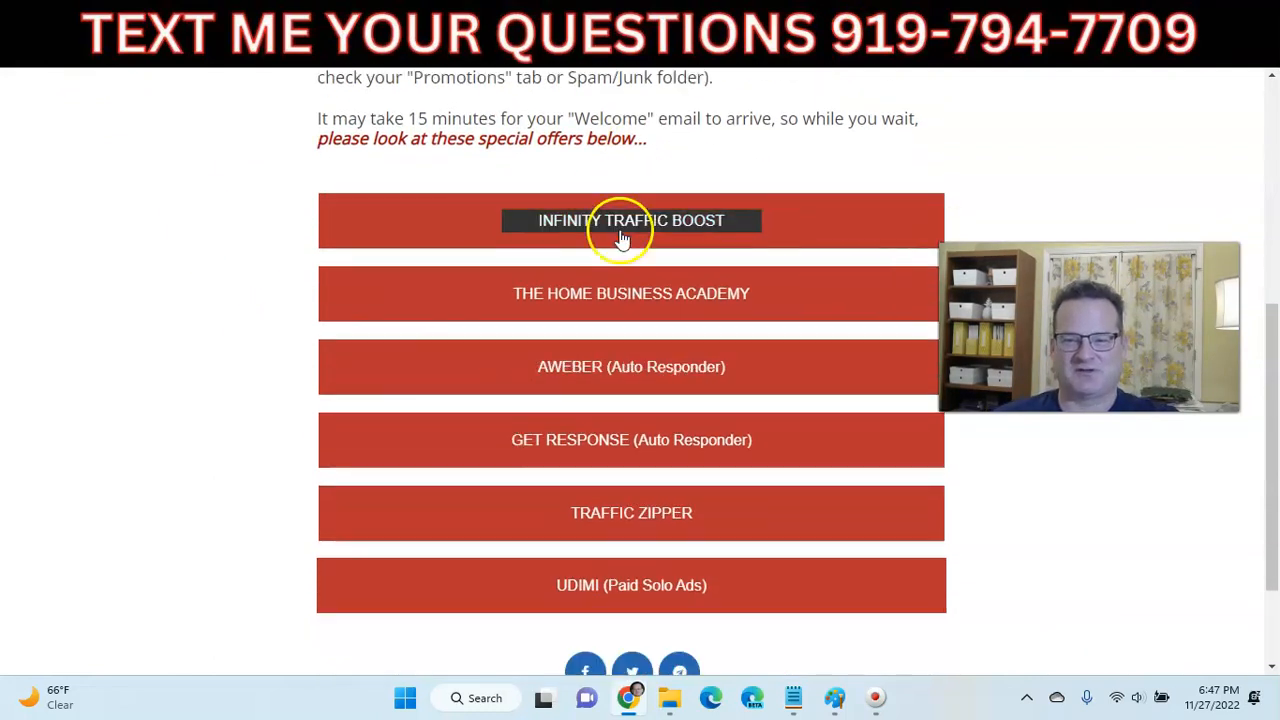
{"action": "scroll", "coordinate": [610, 222], "scroll_direction": "up", "scroll_amount": 2}
{"action": "scroll", "coordinate": [650, 245], "scroll_direction": "down", "scroll_amount": 2}
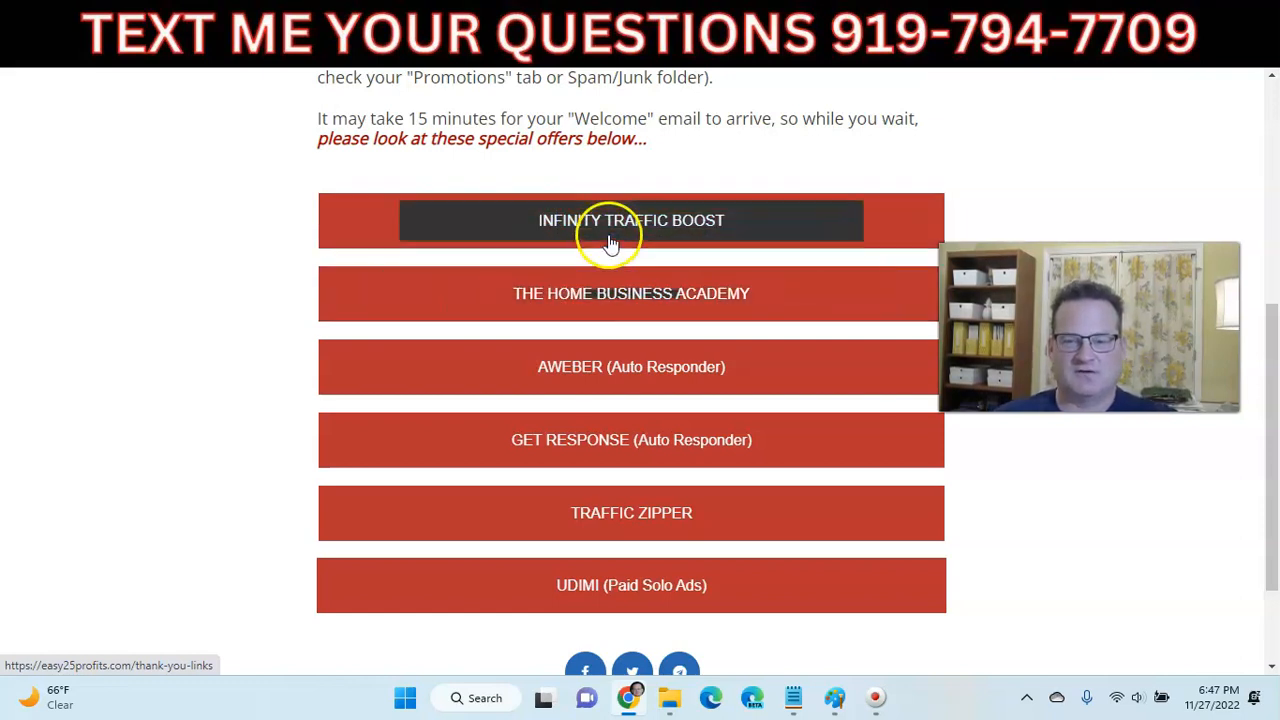
{"action": "left_click", "coordinate": [663, 200]}
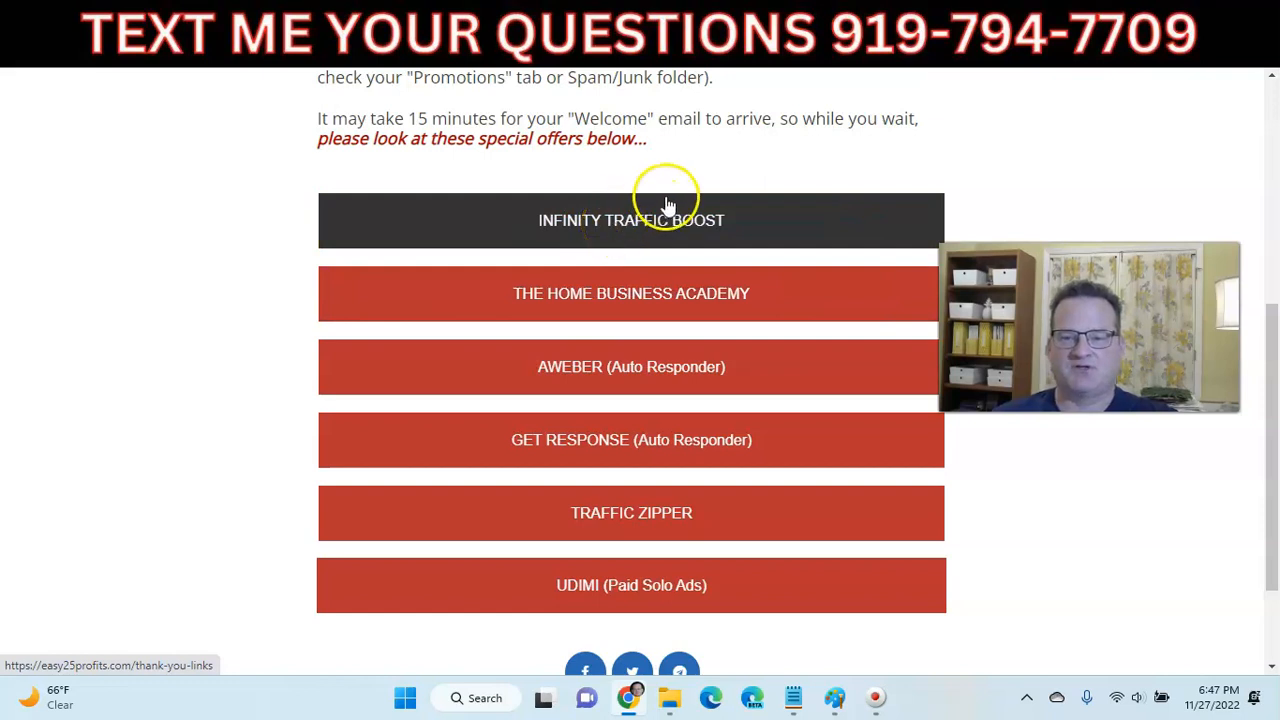
{"action": "left_click", "coordinate": [604, 376]}
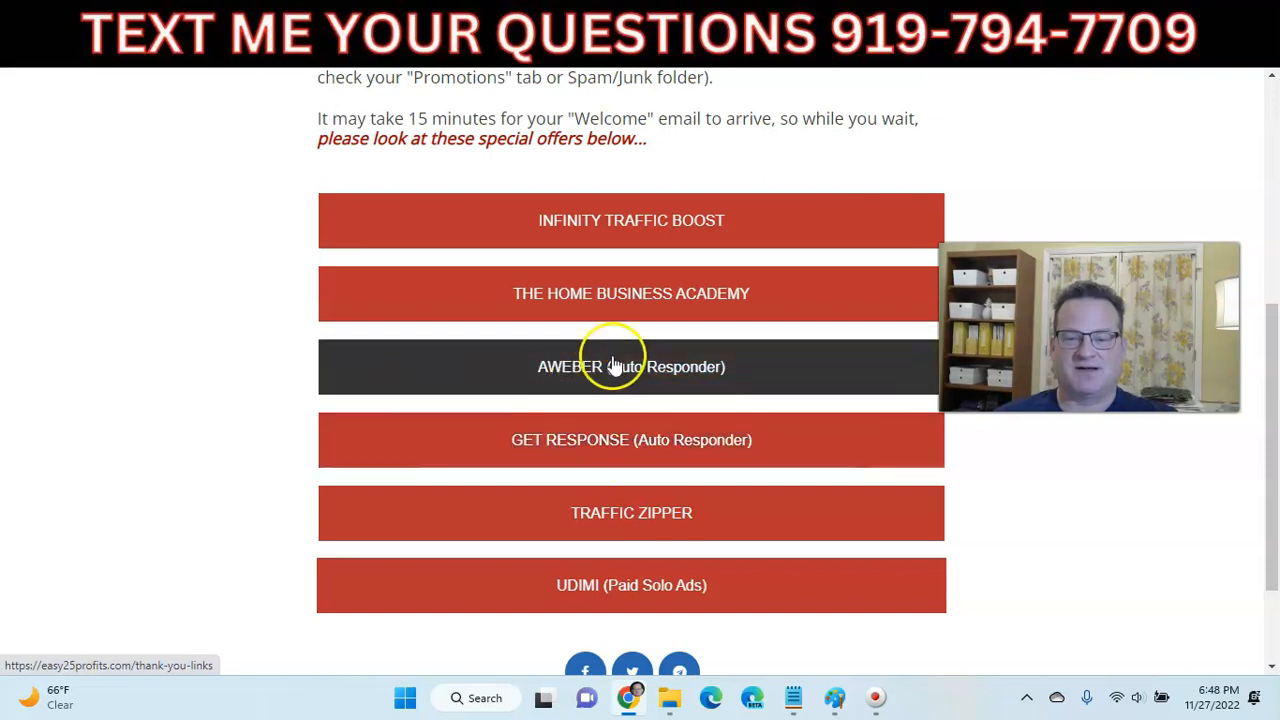
- Switch the AWEBER (Auto Responder) button's link to an External Link
{"action": "left_click", "coordinate": [797, 22]}
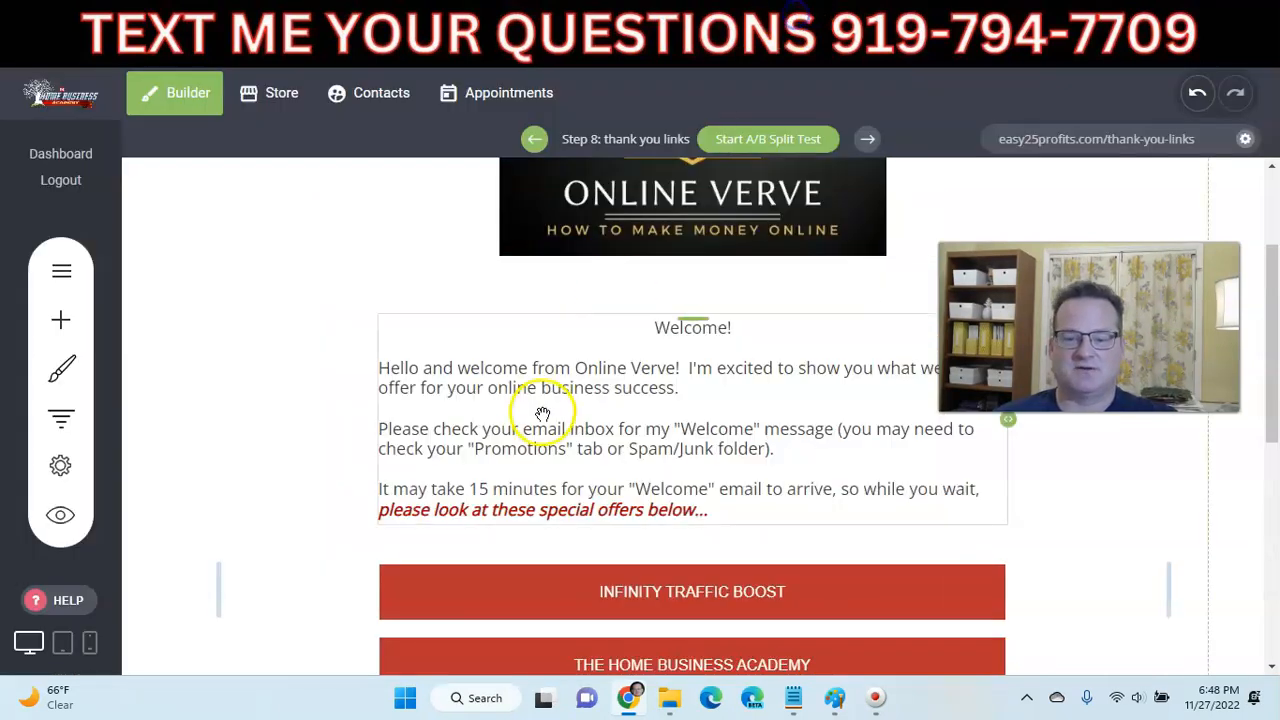
{"action": "scroll", "coordinate": [500, 390], "scroll_direction": "down", "scroll_amount": 4}
{"action": "left_click", "coordinate": [648, 372]}
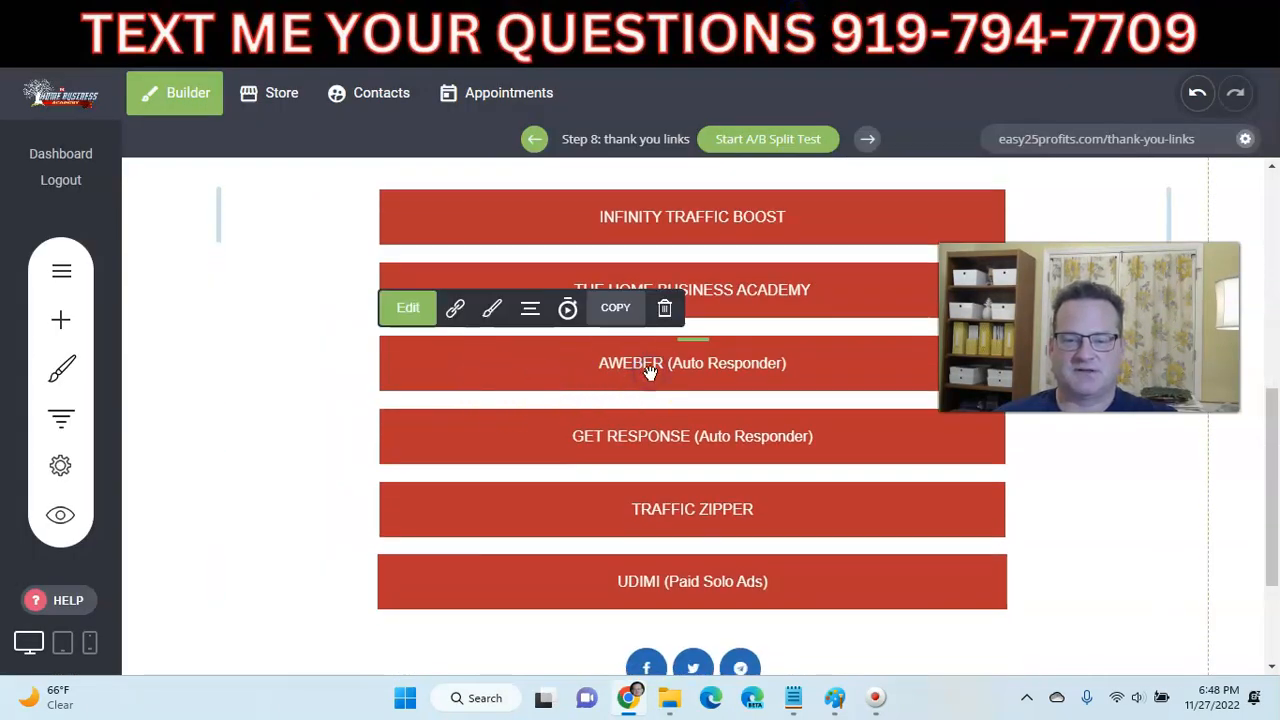
{"action": "left_click", "coordinate": [408, 308]}
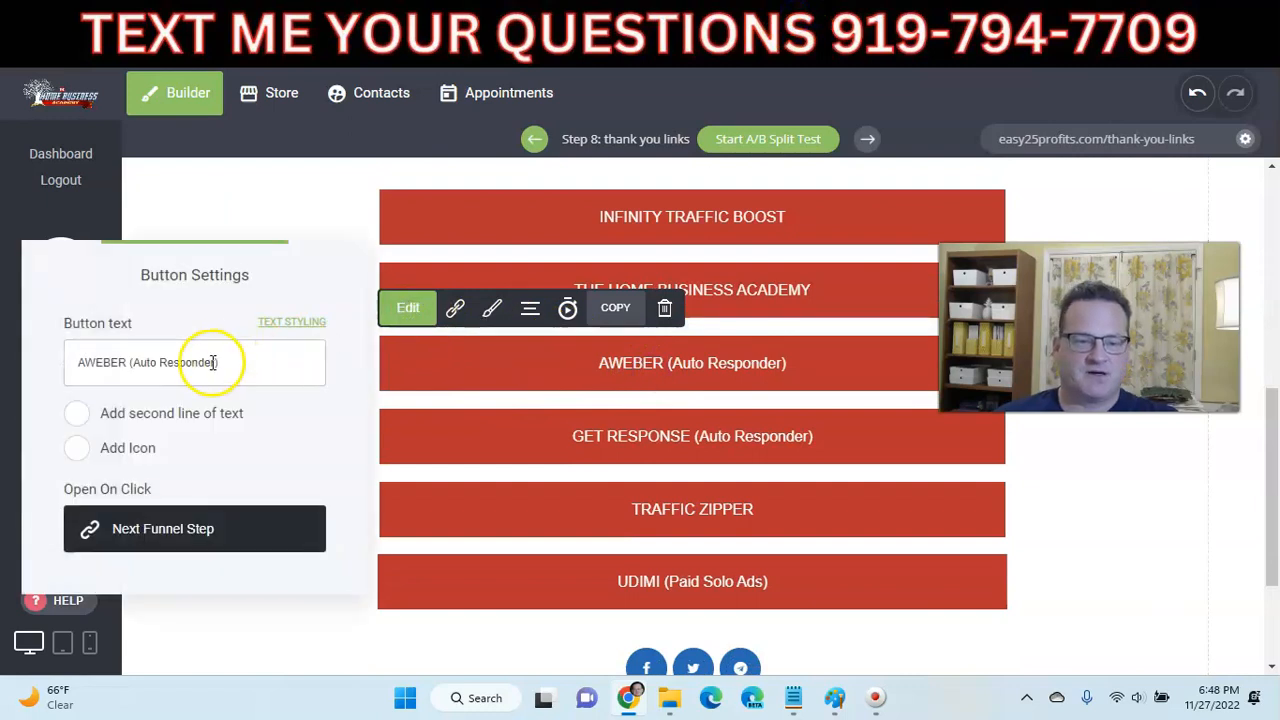
{"action": "left_click", "coordinate": [186, 415]}
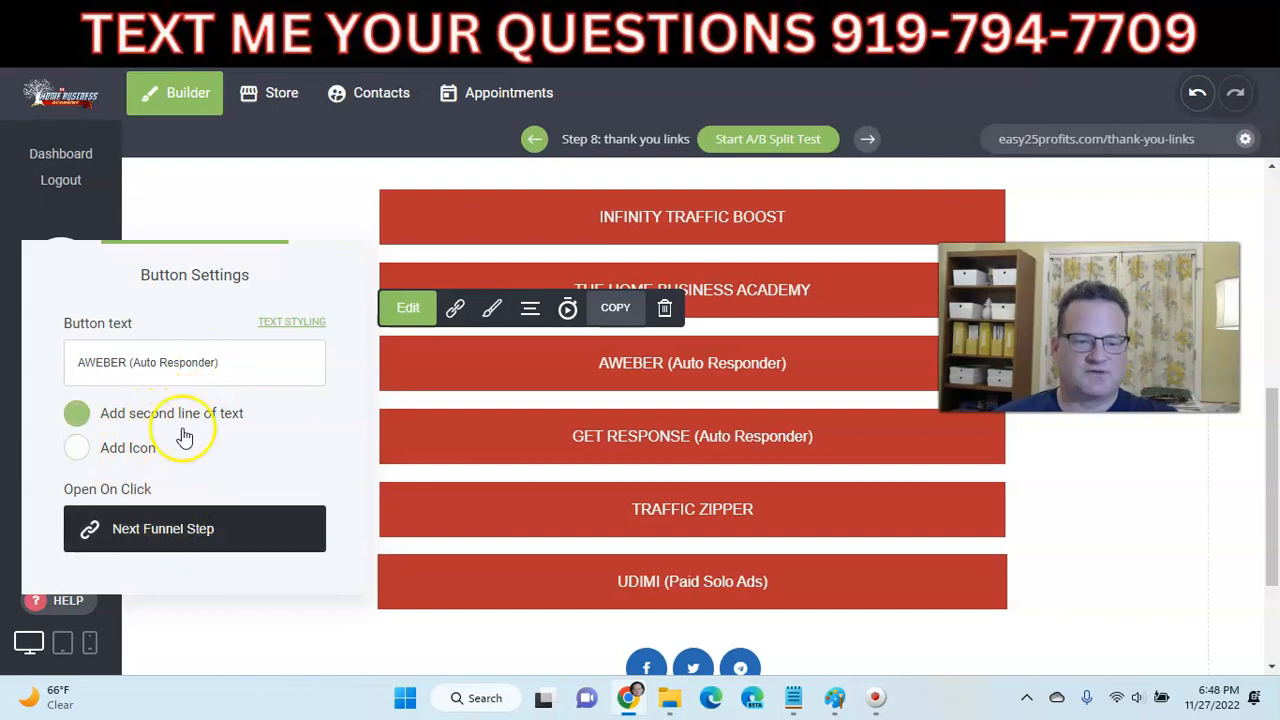
{"action": "left_click", "coordinate": [178, 524]}
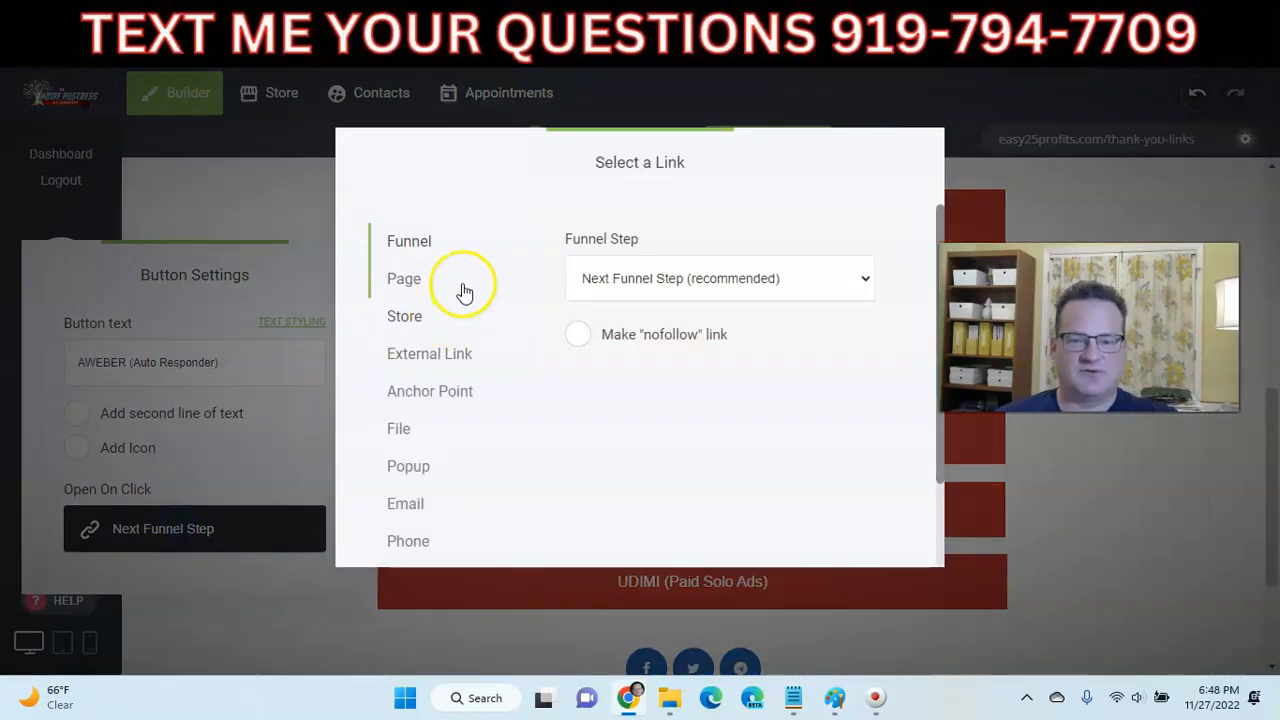
{"action": "left_click", "coordinate": [412, 282]}
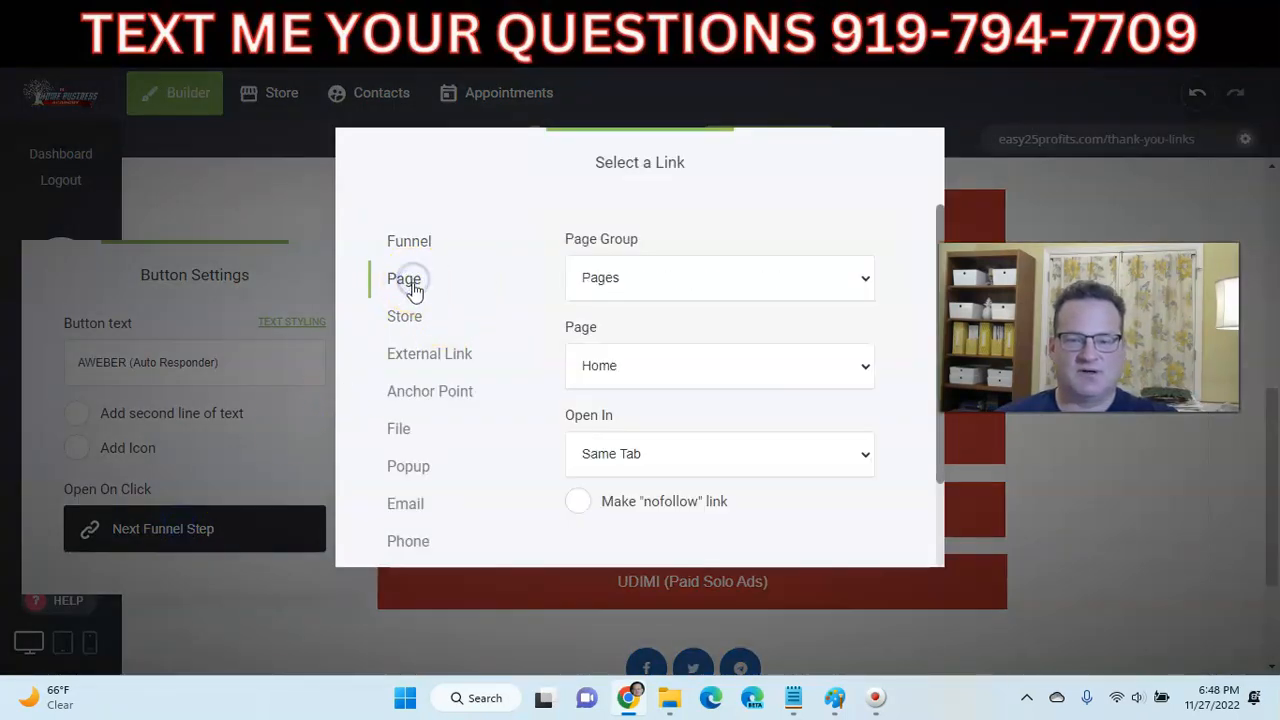
{"action": "left_click", "coordinate": [427, 354]}
{"action": "left_click", "coordinate": [632, 356]}
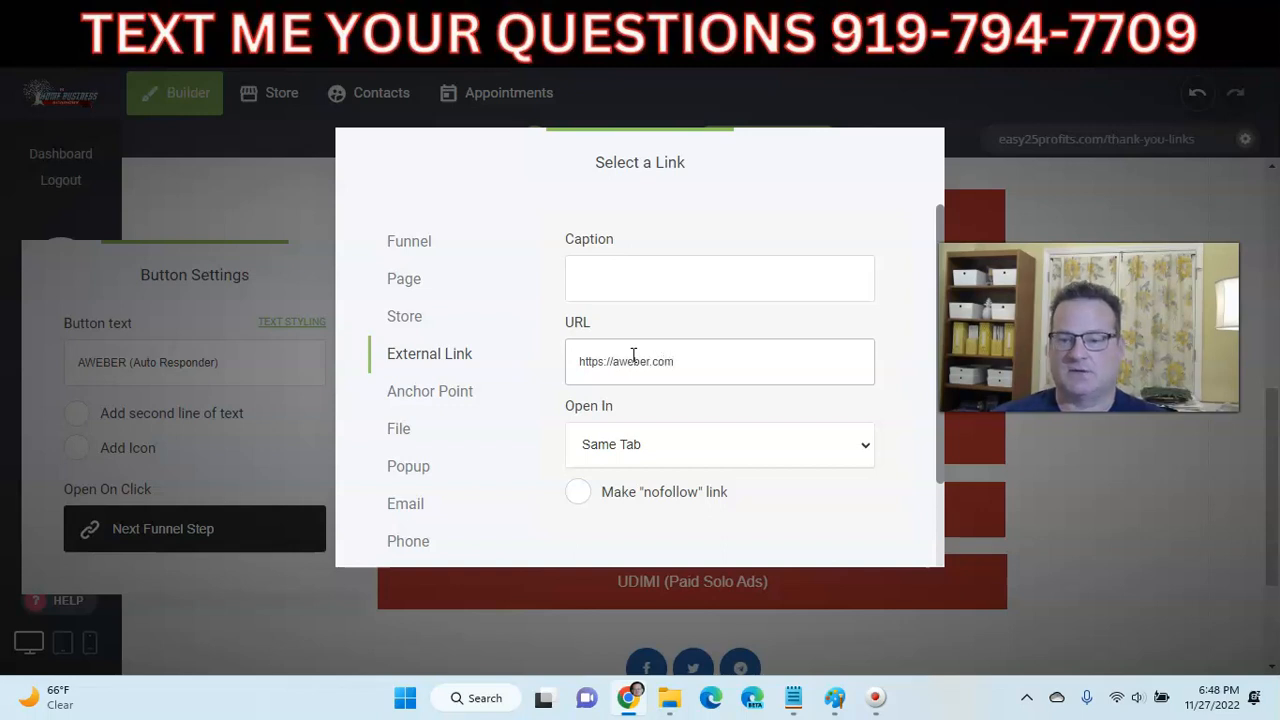
- Look up the AWeber landing page in a new browser tab to get its address
{"action": "left_click", "coordinate": [1048, 30]}
{"action": "type", "text": "awe"}
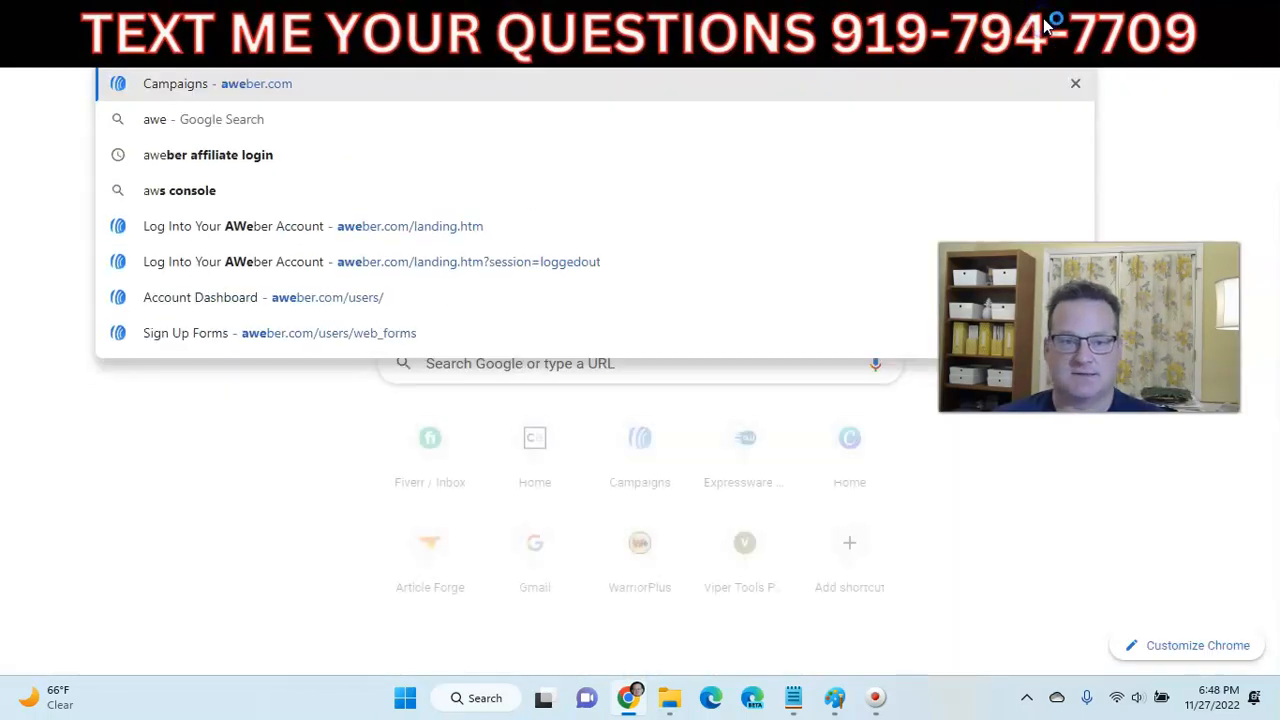
{"action": "key", "text": "Return"}
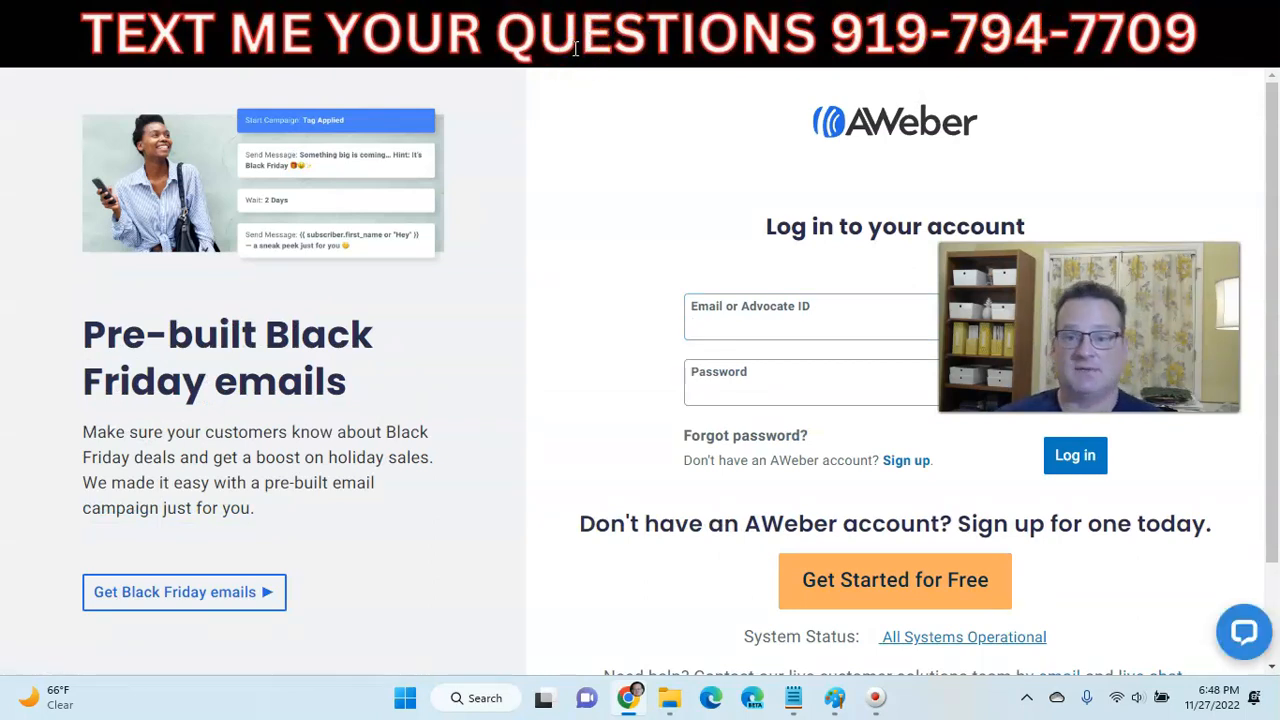
{"action": "left_click", "coordinate": [740, 32]}
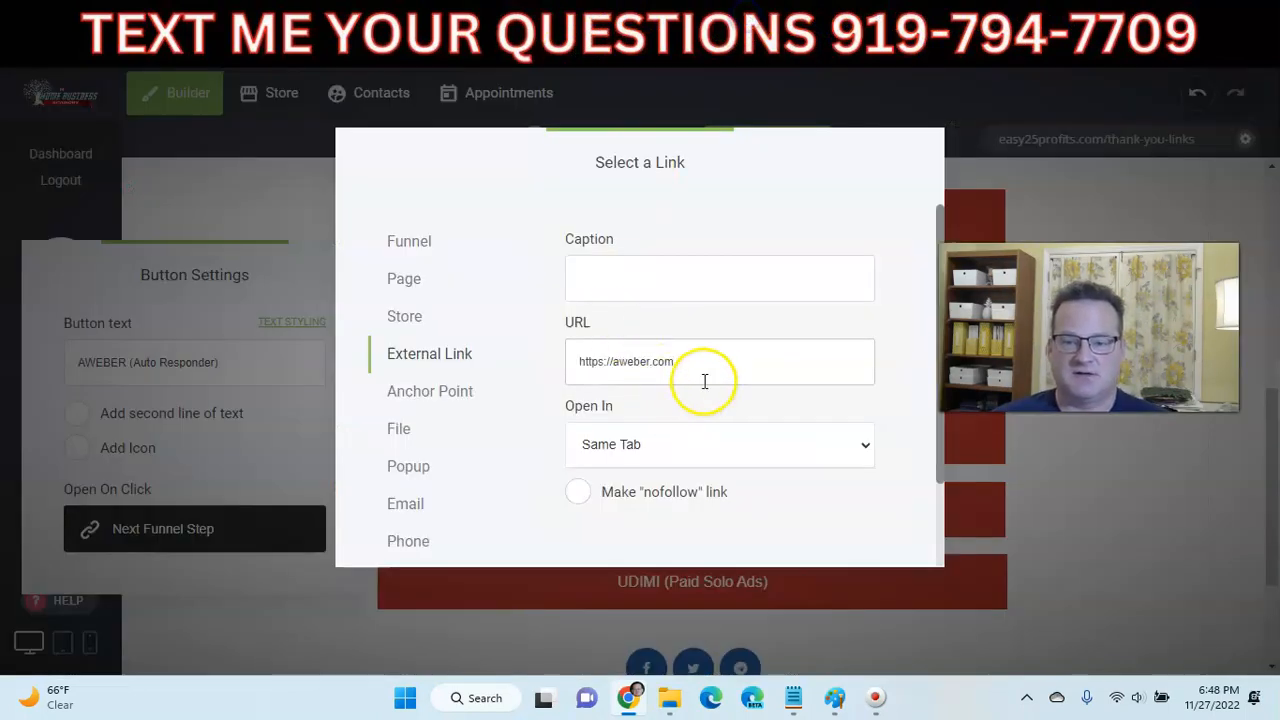
{"action": "left_click_drag", "start_coordinate": [705, 381], "coordinate": [573, 368]}
{"action": "type", "text": "https://www.aweber.com/landing.htm"}
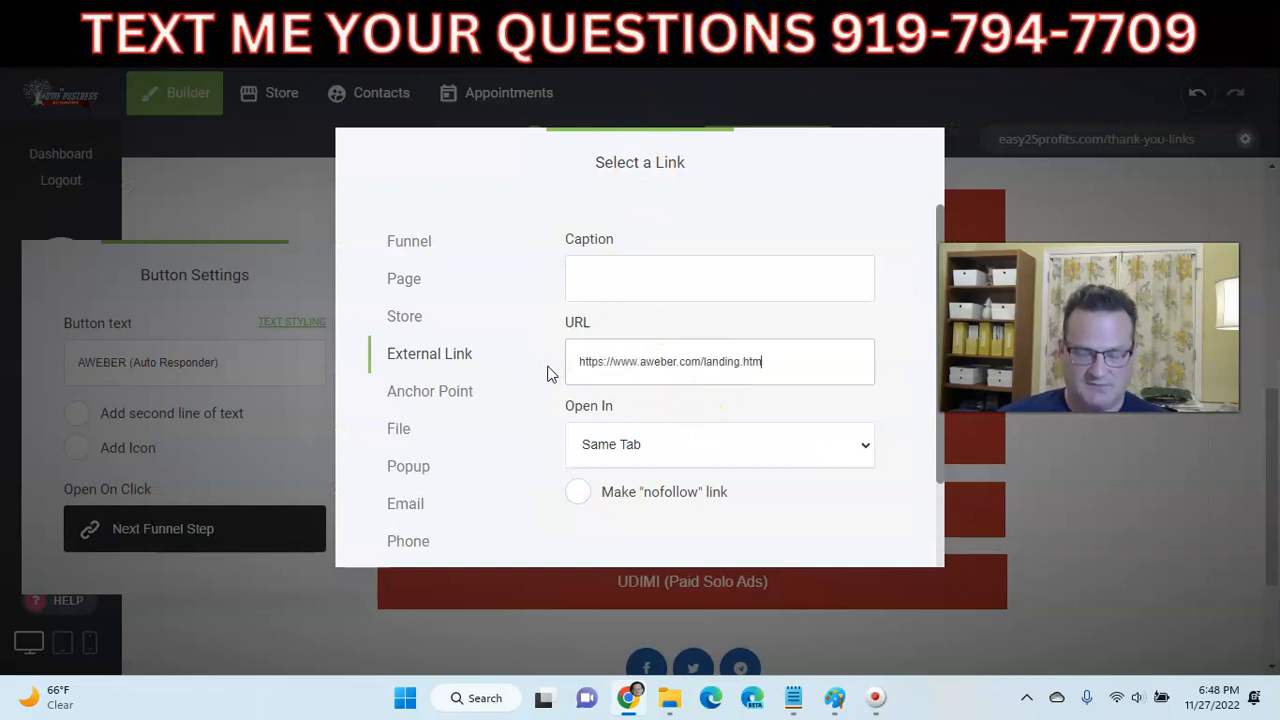
{"action": "left_click", "coordinate": [677, 434]}
{"action": "left_click", "coordinate": [640, 495]}
{"action": "scroll", "coordinate": [697, 437], "scroll_direction": "down", "scroll_amount": 1}
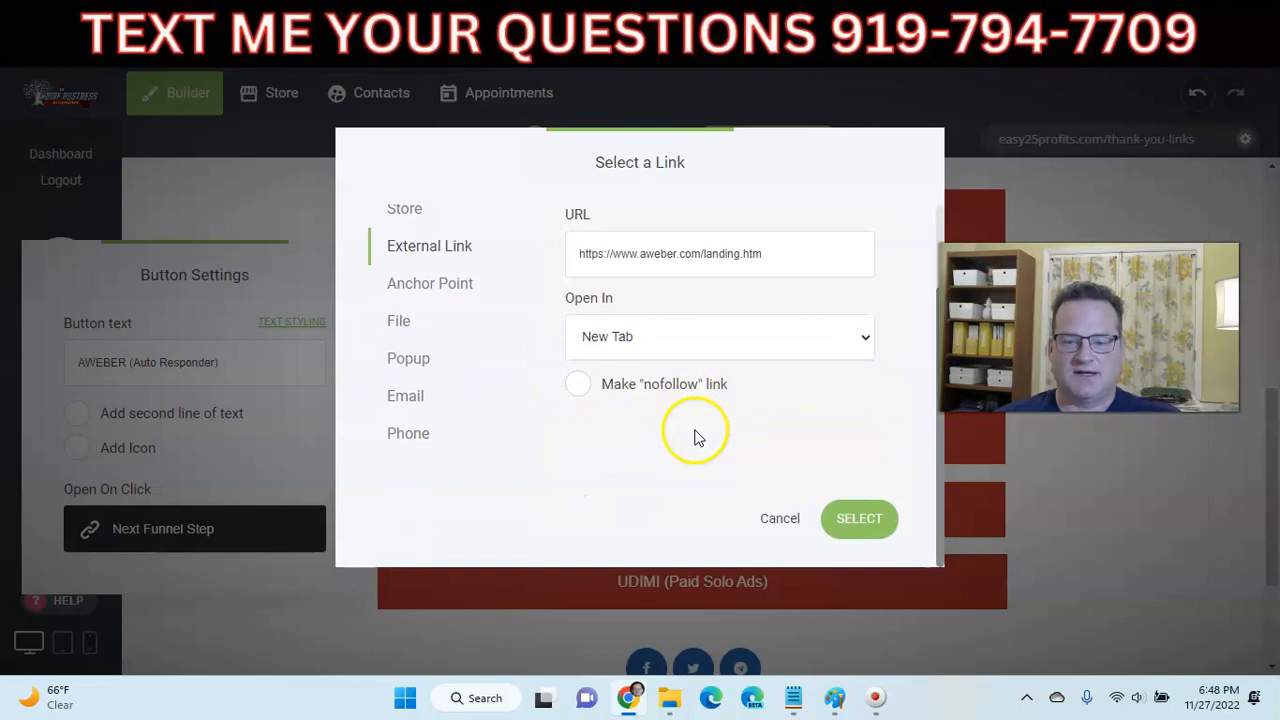
{"action": "left_click", "coordinate": [854, 520]}
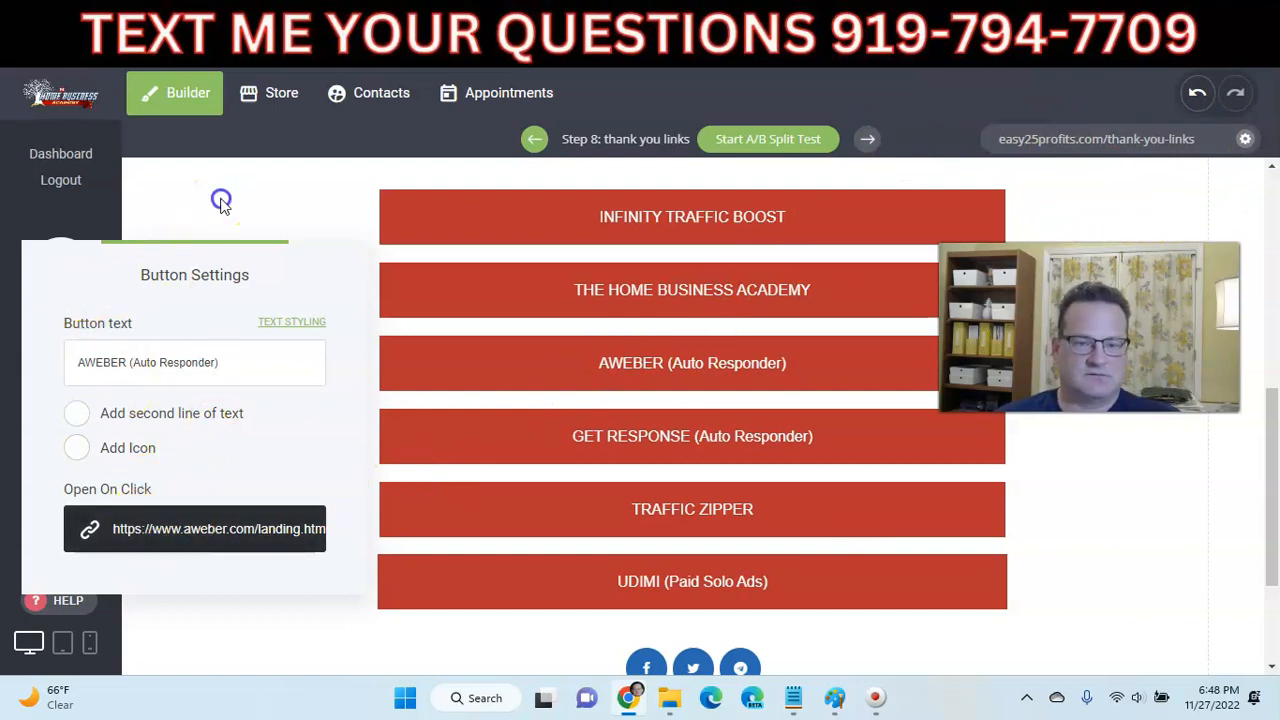
{"action": "left_click", "coordinate": [220, 203]}
{"action": "left_click", "coordinate": [1115, 88]}
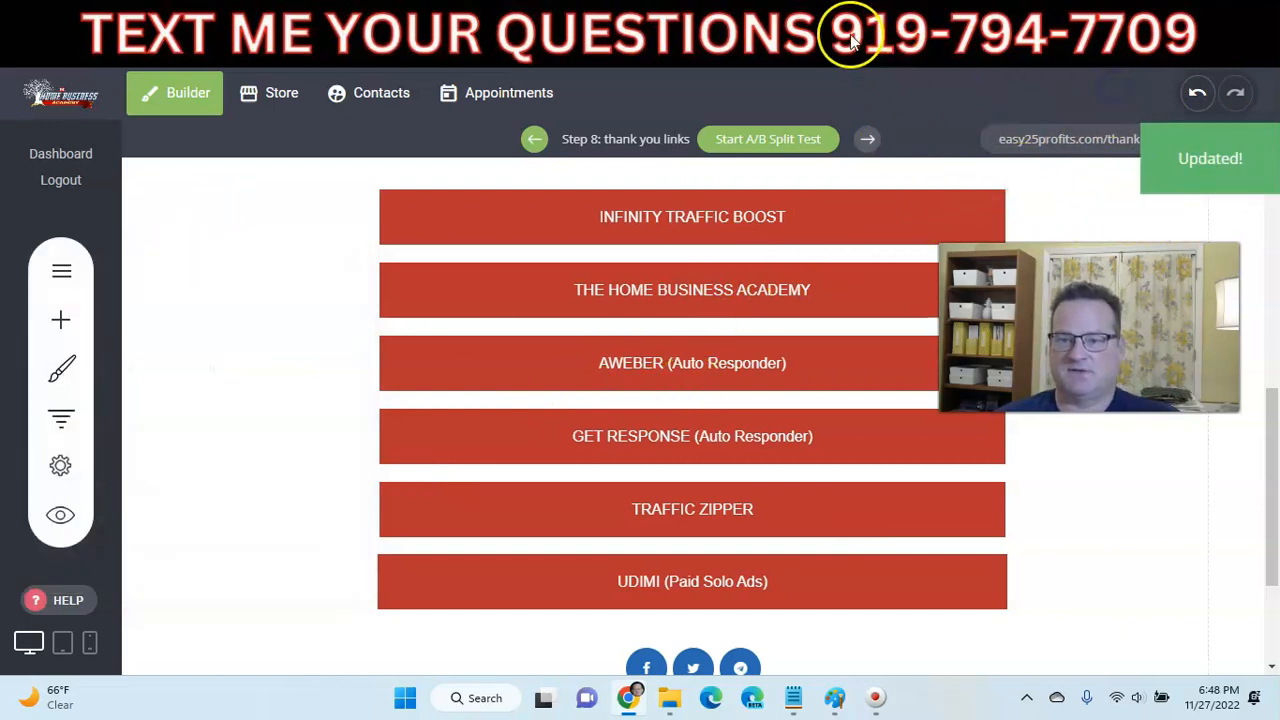
{"action": "left_click", "coordinate": [822, 20]}
- Reload the live thank-you page and scroll through its offer buttons
{"action": "left_click", "coordinate": [84, 51]}
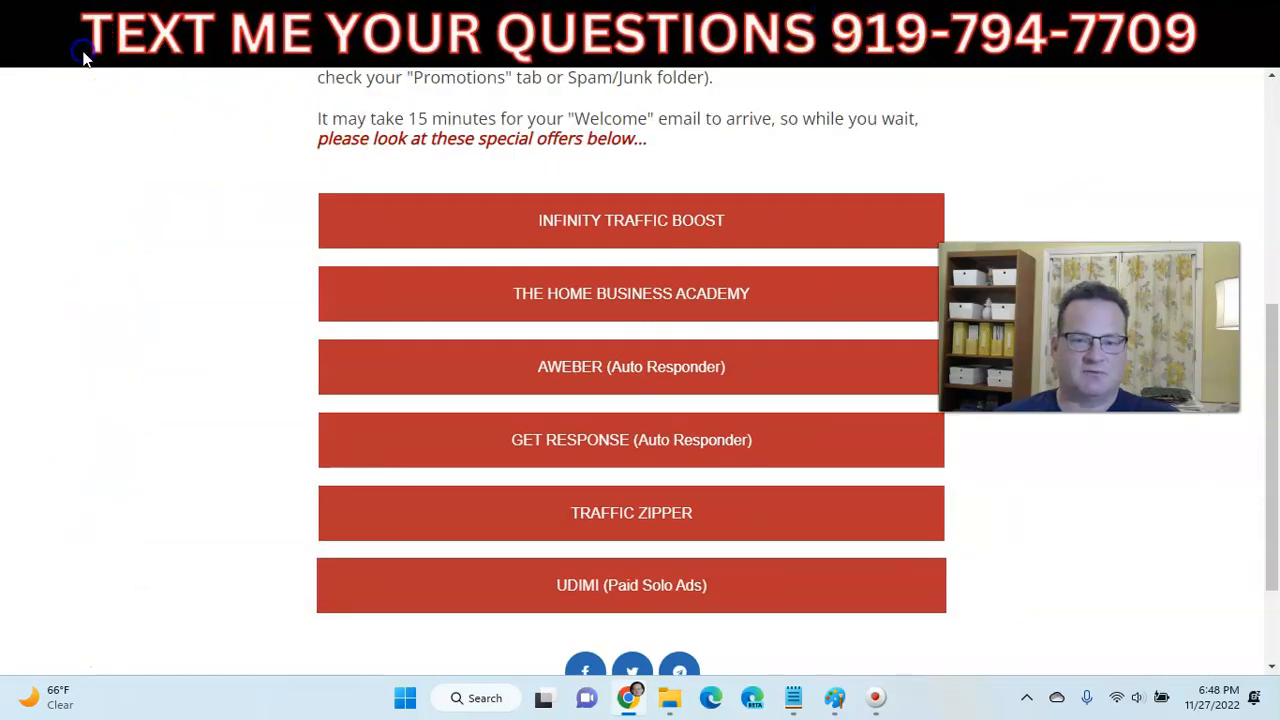
{"action": "scroll", "coordinate": [251, 229], "scroll_direction": "down", "scroll_amount": 1}
{"action": "scroll", "coordinate": [246, 229], "scroll_direction": "up", "scroll_amount": 2}
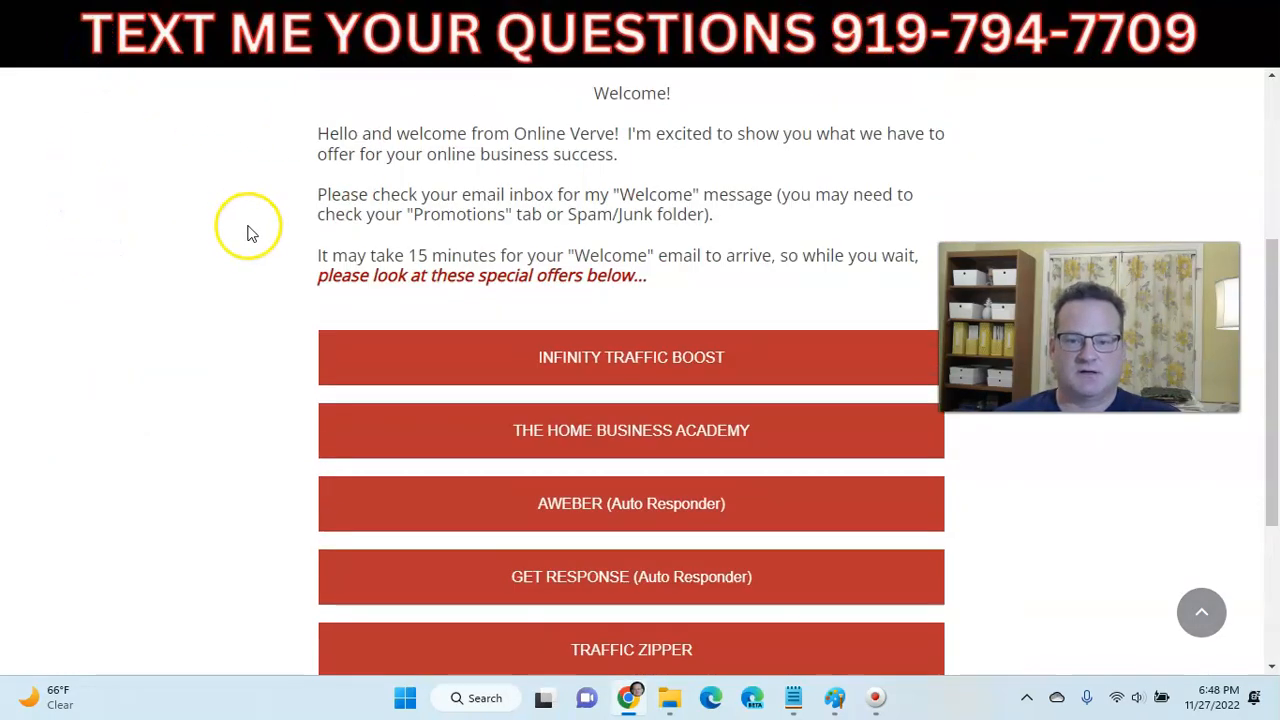
{"action": "scroll", "coordinate": [331, 277], "scroll_direction": "down", "scroll_amount": 2}
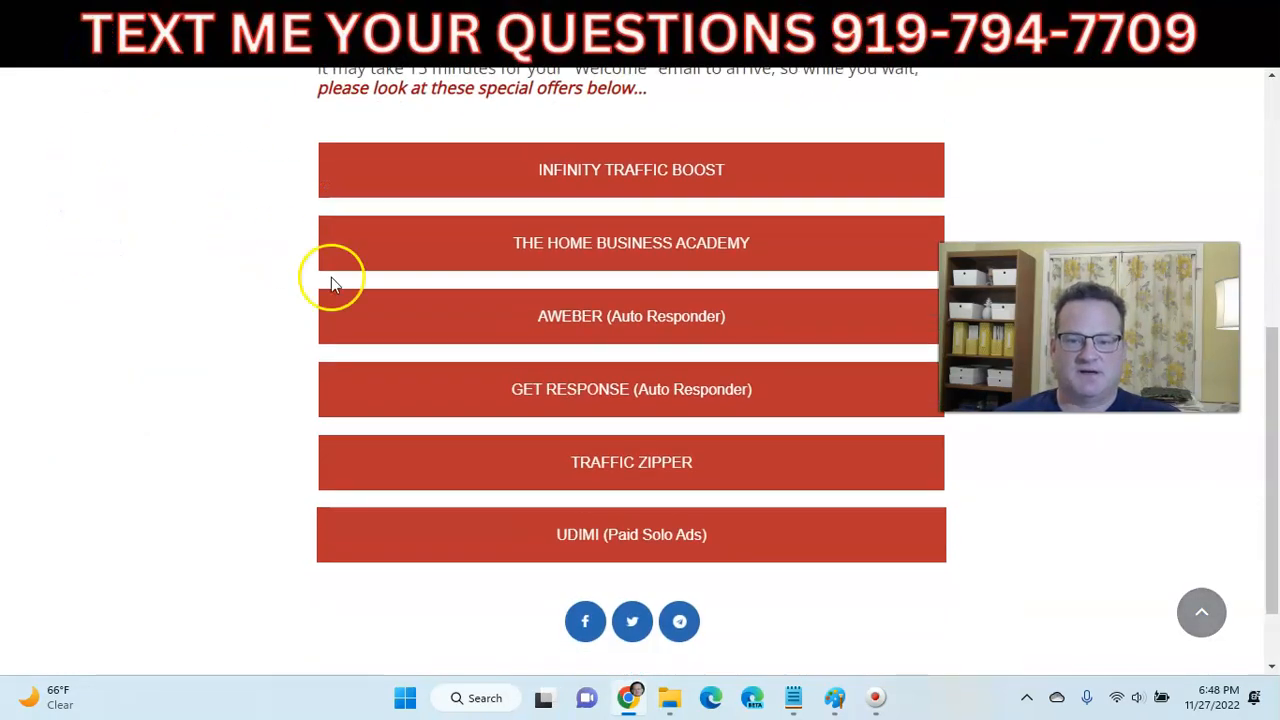
- Test the AWEBER, Home Business Academy and UDIMI (Paid Solo Ads) offer links
{"action": "left_click", "coordinate": [620, 326]}
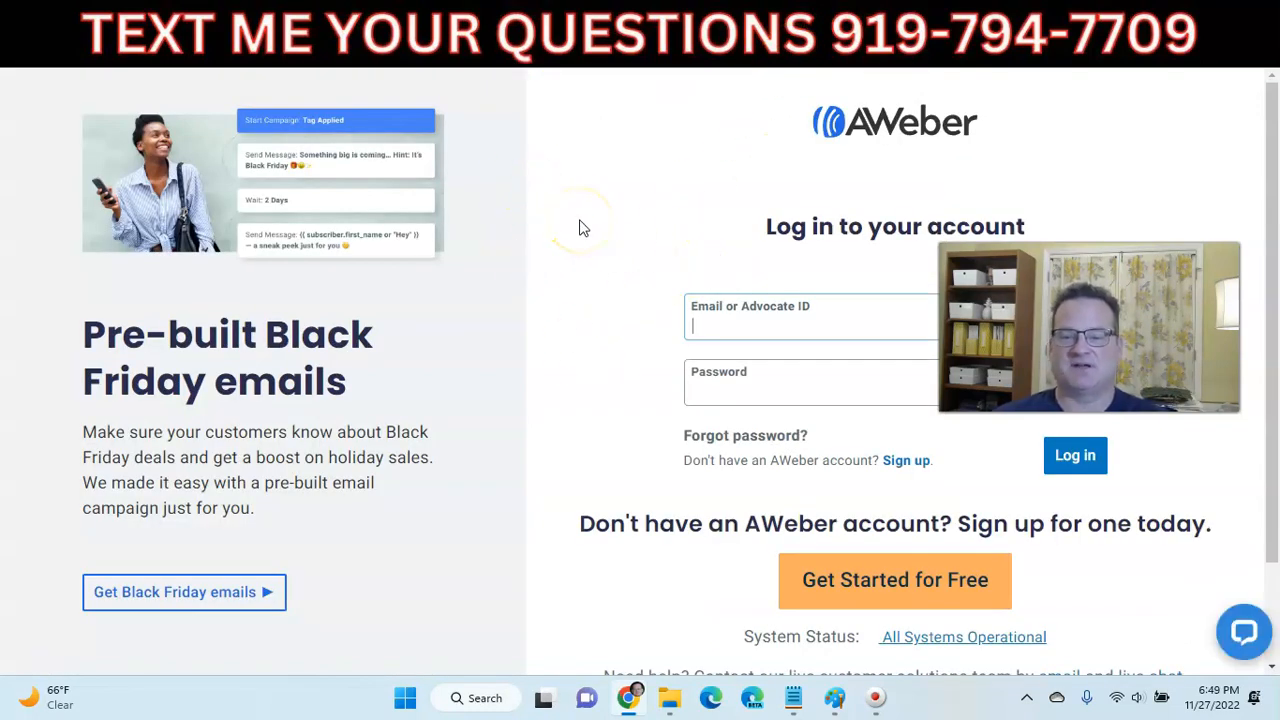
{"action": "left_click", "coordinate": [766, 26]}
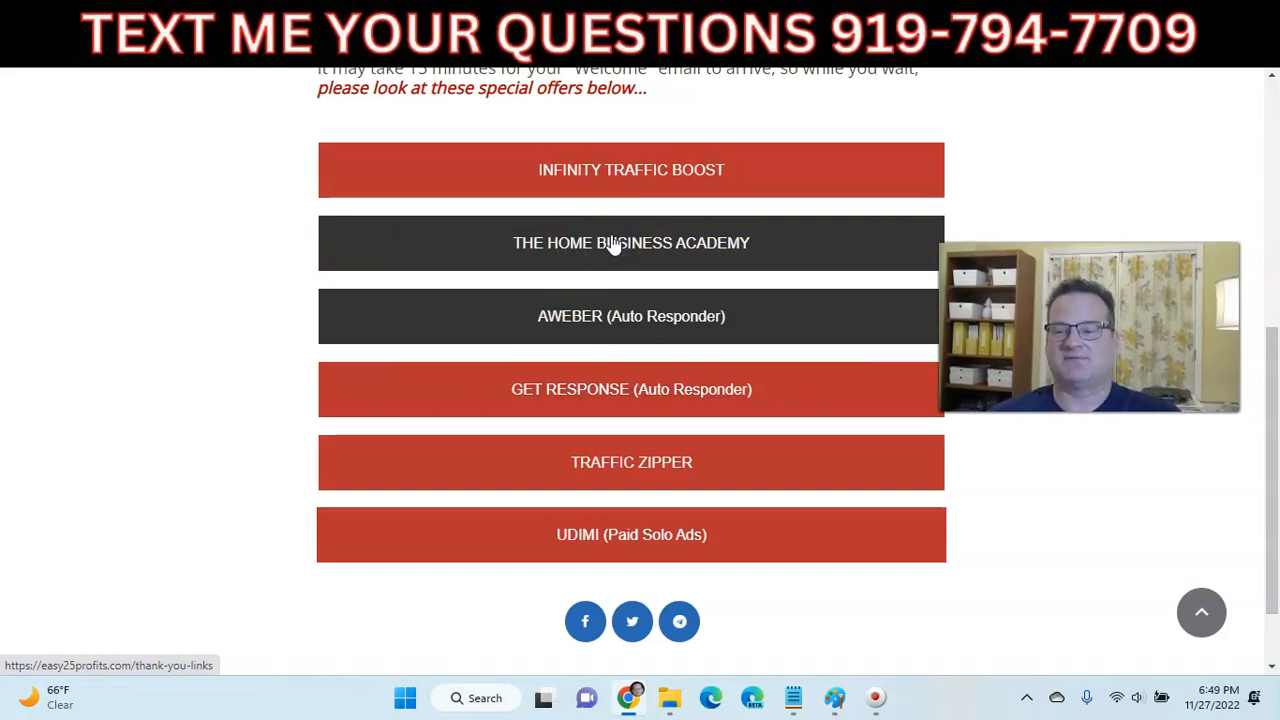
{"action": "left_click", "coordinate": [620, 246]}
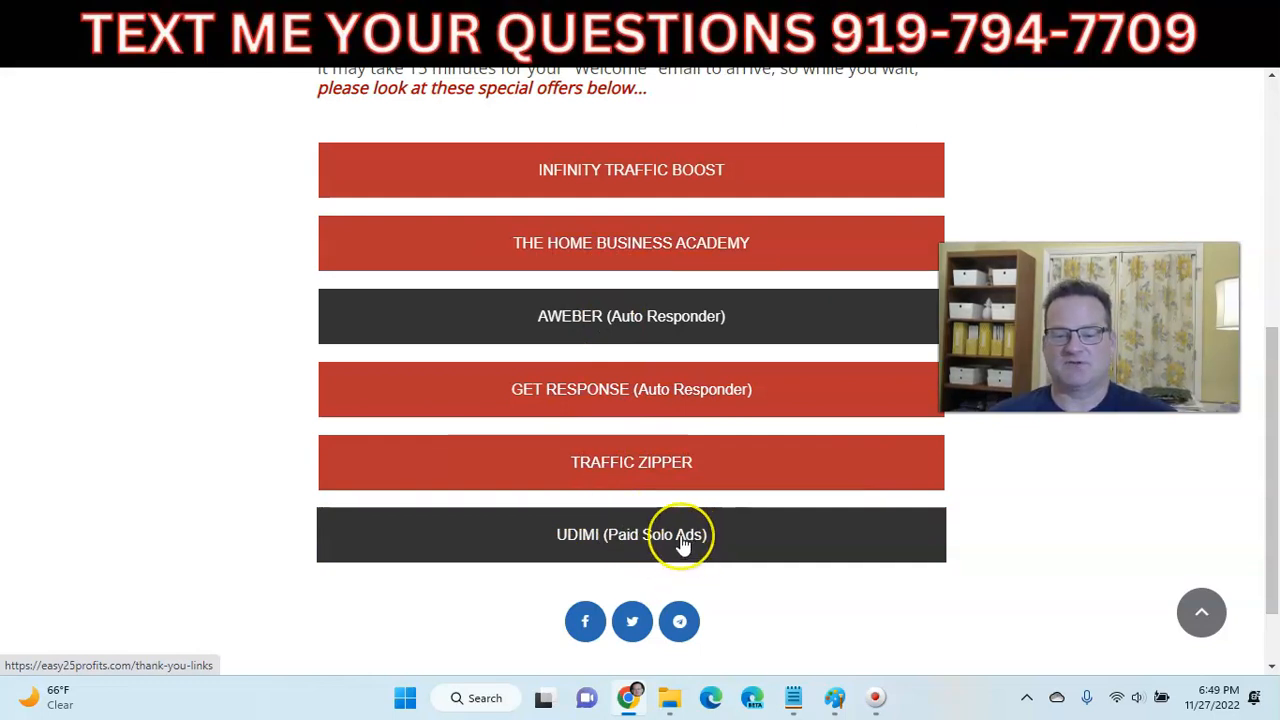
{"action": "left_click", "coordinate": [648, 540]}
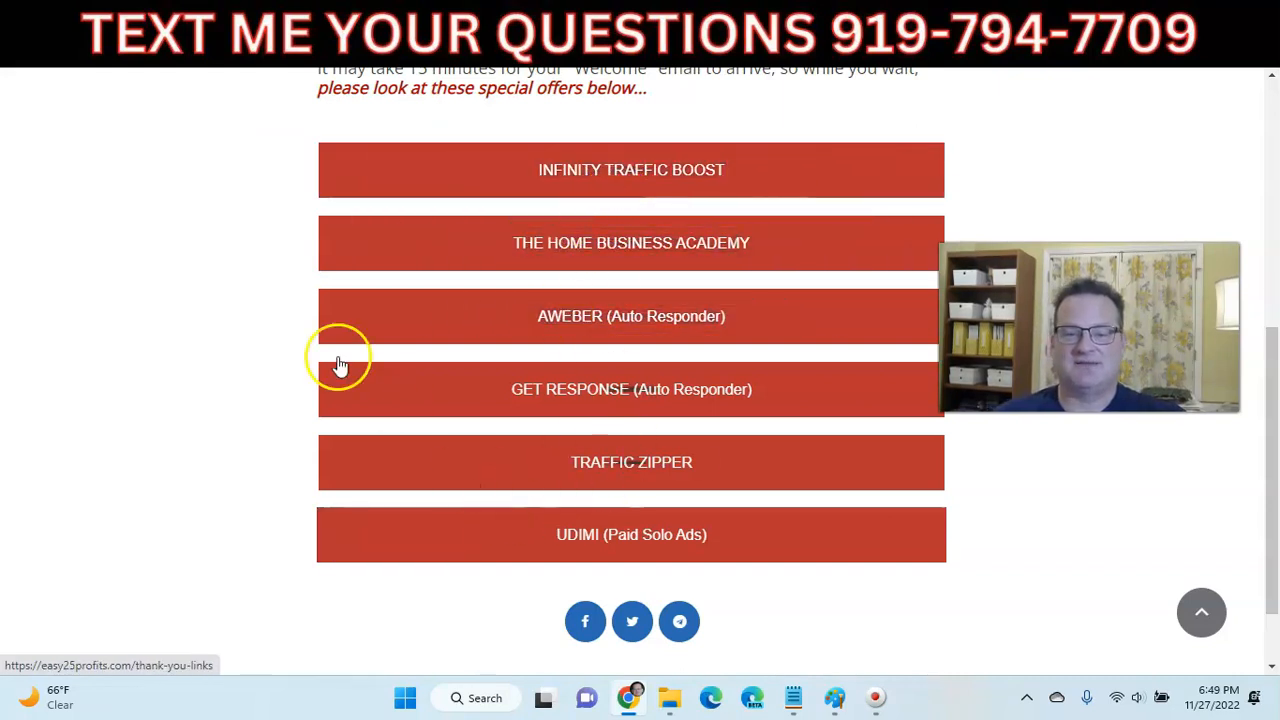
- Review the six red offer buttons once more, then bring up the Miro funnel board
{"action": "scroll", "coordinate": [171, 309], "scroll_direction": "up", "scroll_amount": 5}
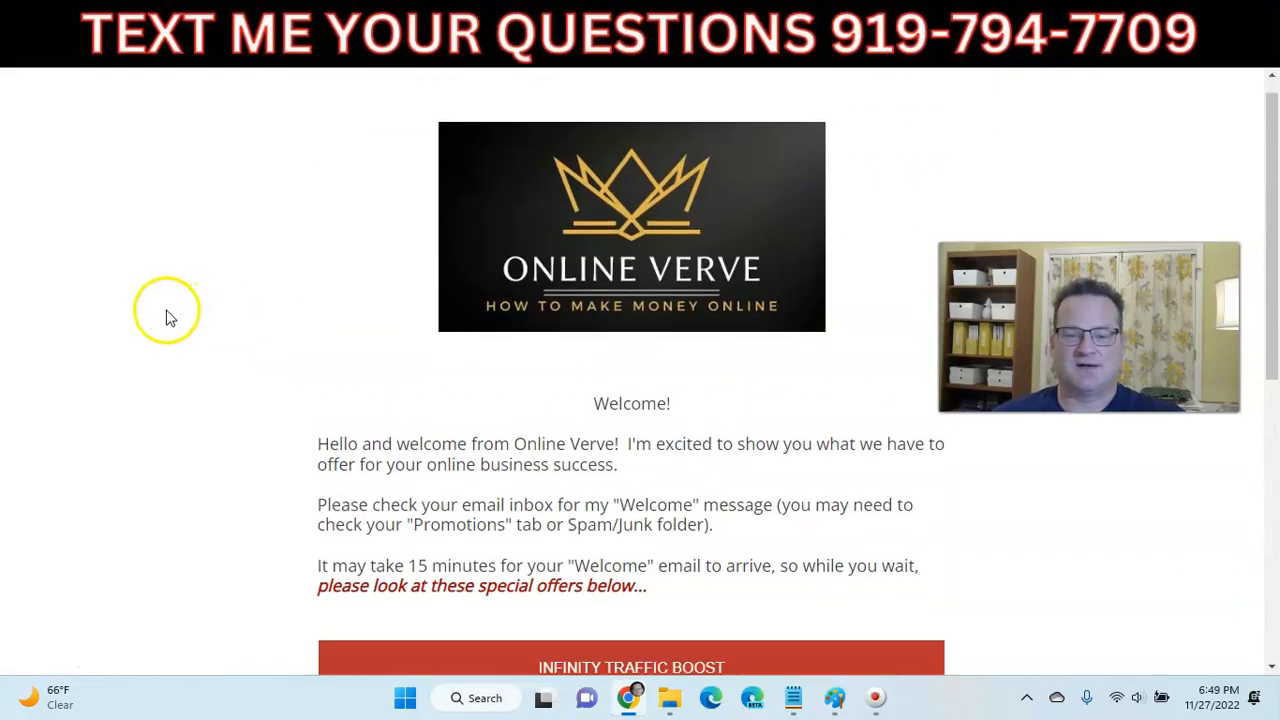
{"action": "scroll", "coordinate": [165, 305], "scroll_direction": "down", "scroll_amount": 4}
{"action": "scroll", "coordinate": [165, 304], "scroll_direction": "up", "scroll_amount": 4}
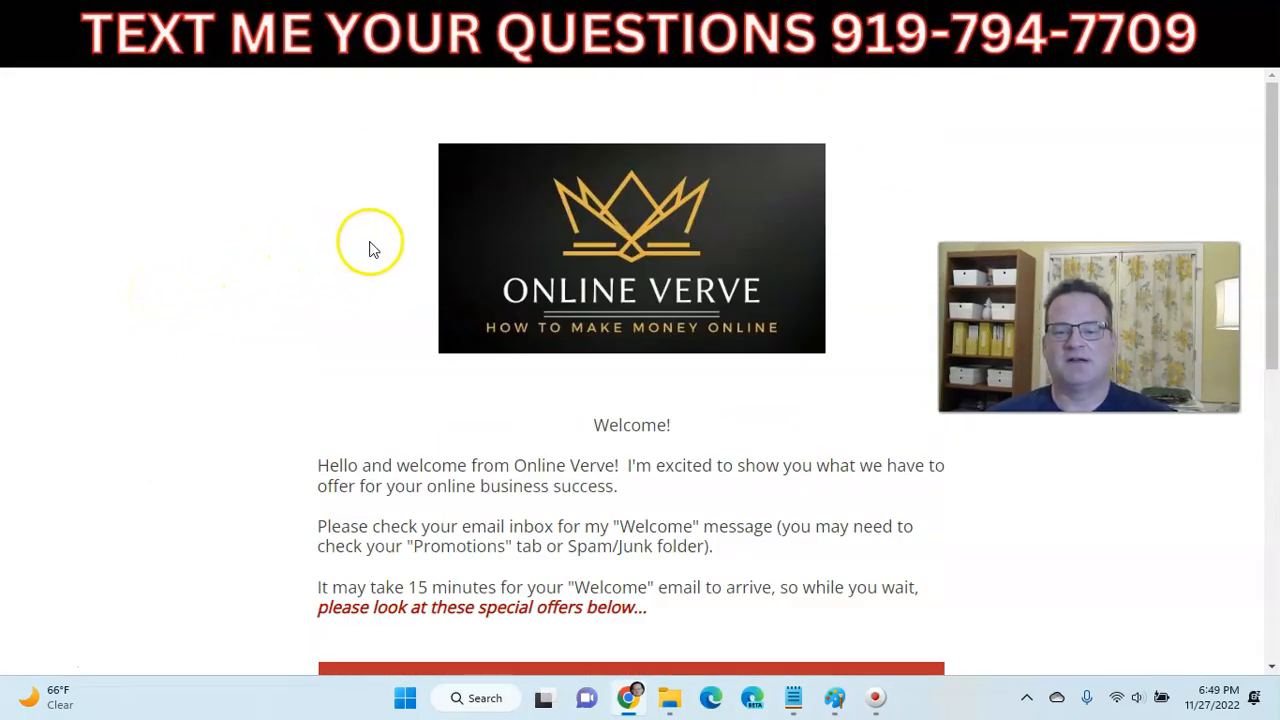
{"action": "scroll", "coordinate": [229, 268], "scroll_direction": "down", "scroll_amount": 5}
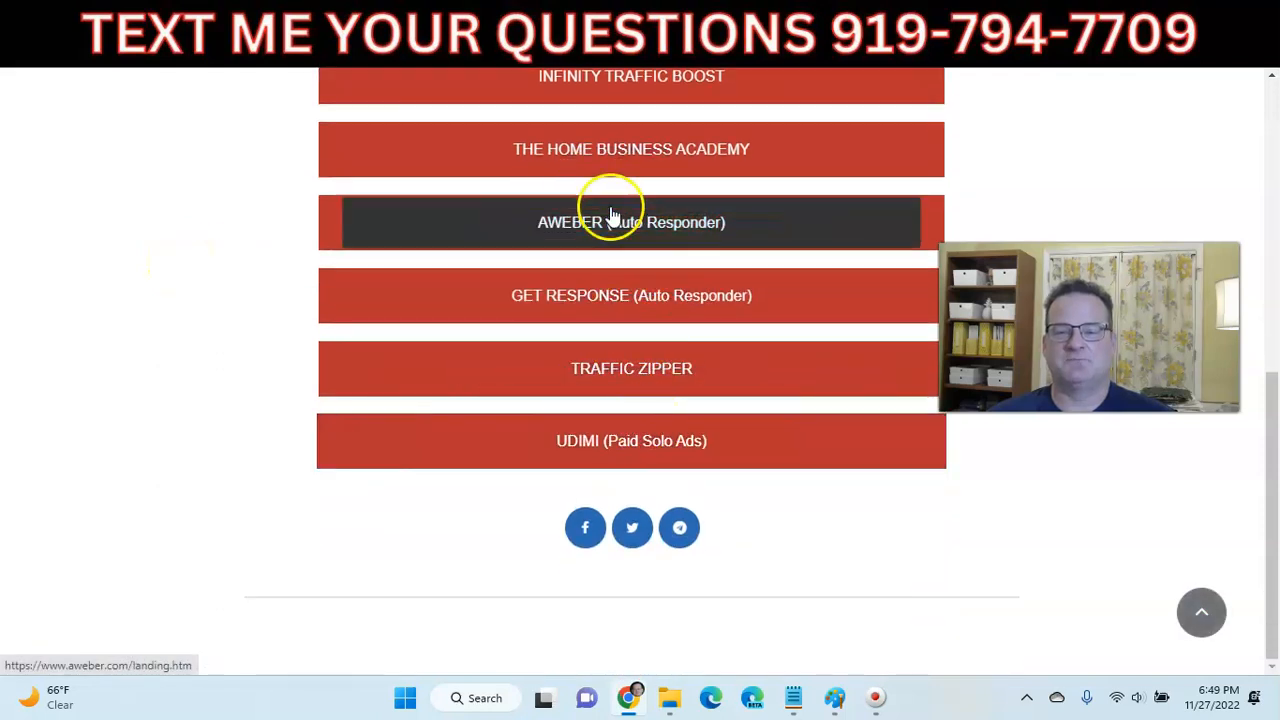
{"action": "scroll", "coordinate": [612, 216], "scroll_direction": "up", "scroll_amount": 3}
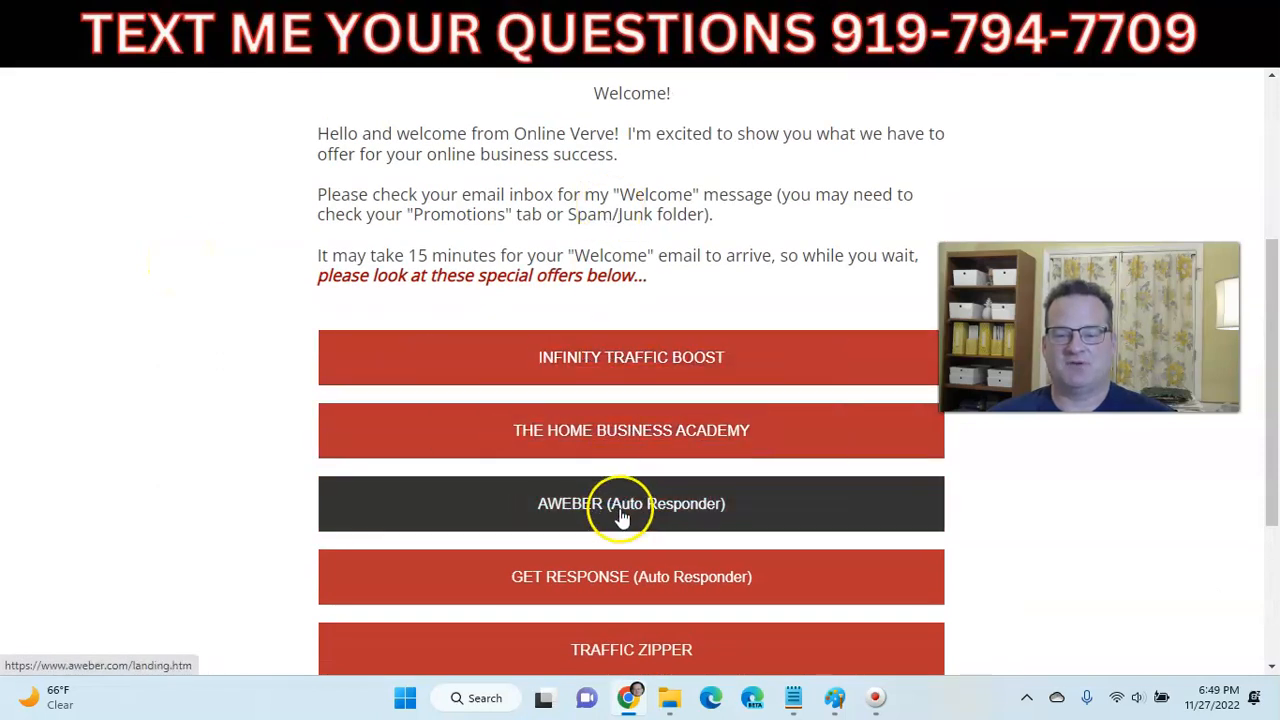
{"action": "scroll", "coordinate": [628, 430], "scroll_direction": "down", "scroll_amount": 1}
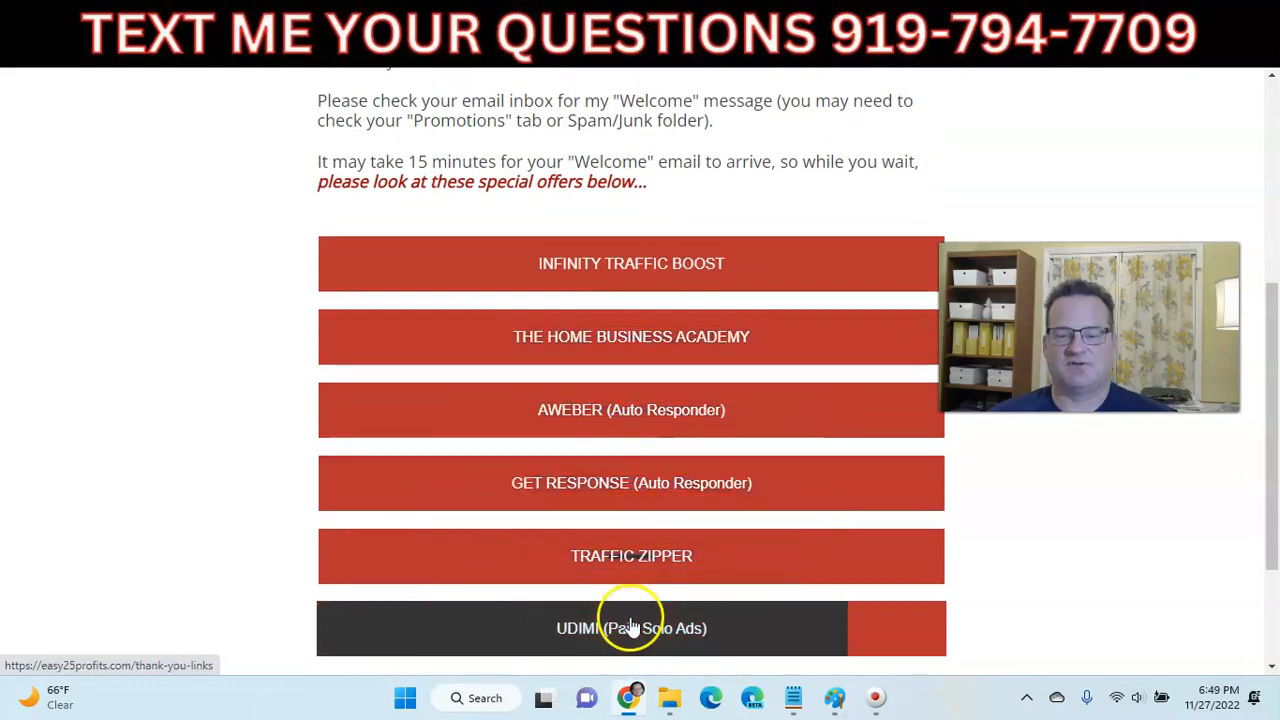
{"action": "scroll", "coordinate": [645, 290], "scroll_direction": "up", "scroll_amount": 4}
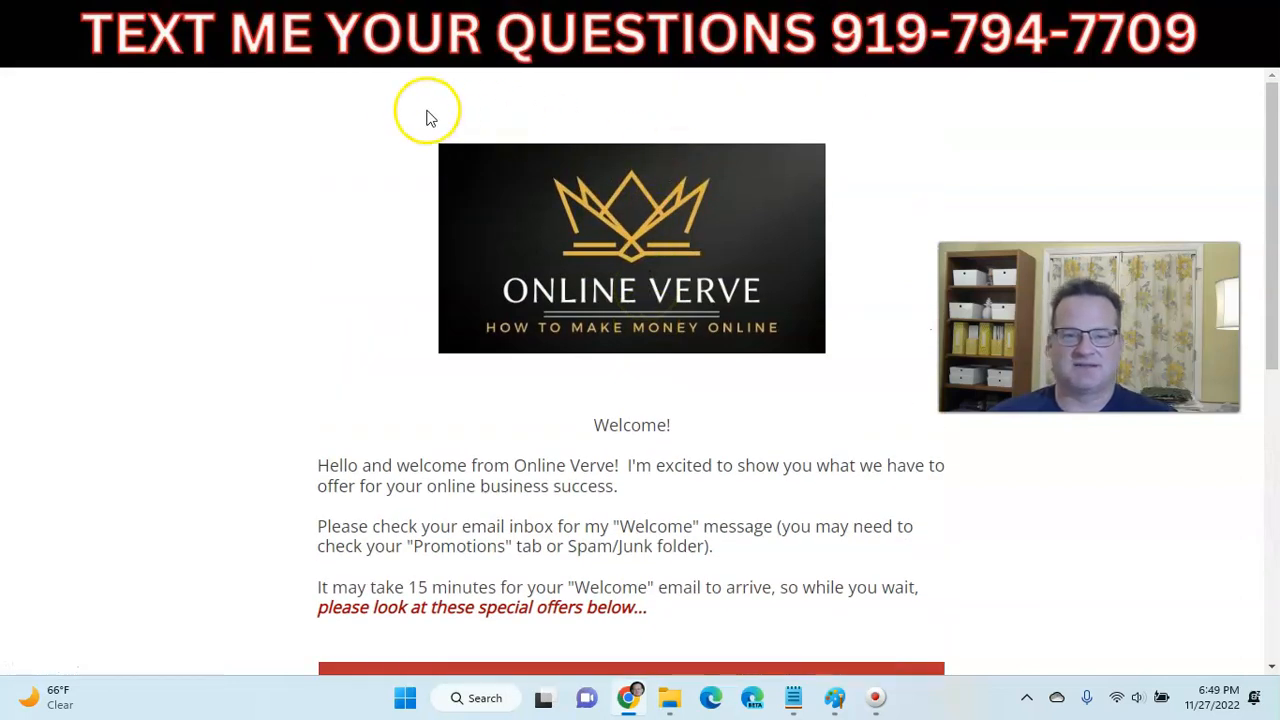
{"action": "left_click", "coordinate": [306, 28]}
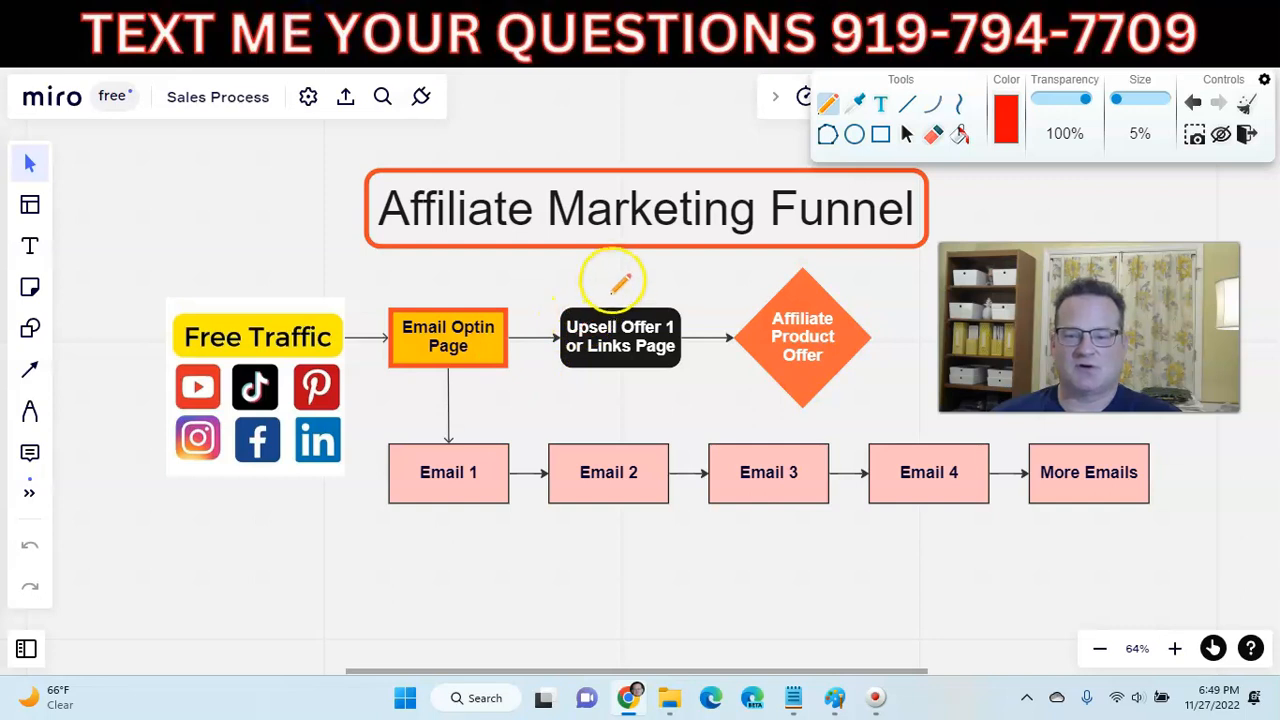
- Circle and underline the 'Upsell Offer 1 or Links Page' box in red on the Miro diagram
{"action": "left_click_drag", "start_coordinate": [605, 346], "coordinate": [677, 293]}
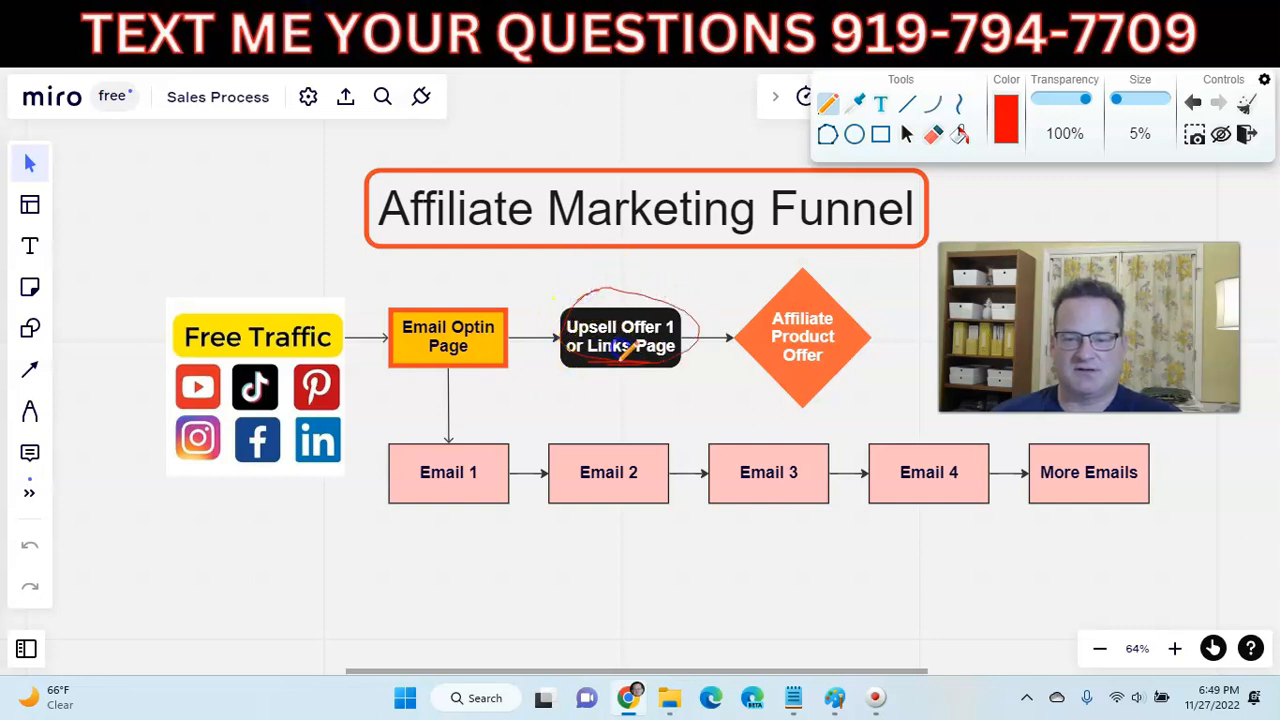
{"action": "mouse_move", "coordinate": [645, 362]}
{"action": "left_mouse_down"}
{"action": "mouse_move", "coordinate": [686, 370]}
{"action": "mouse_move", "coordinate": [700, 352]}
{"action": "left_mouse_up"}
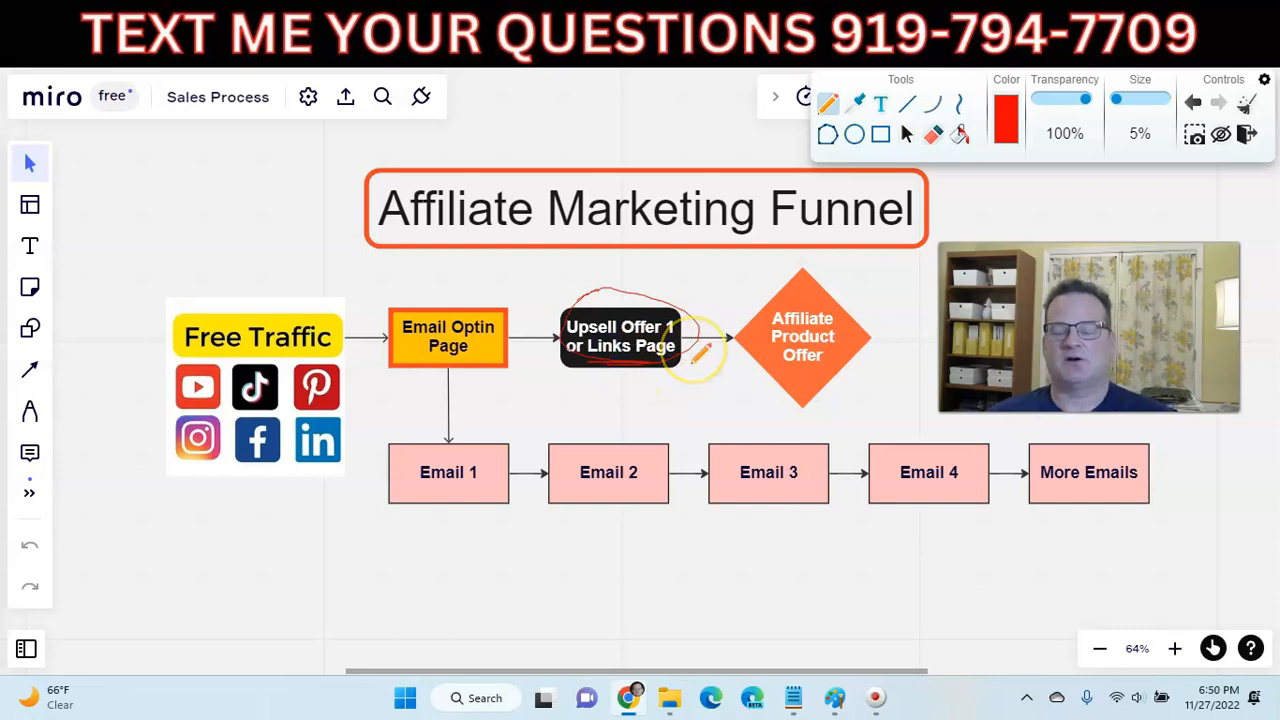
- Review the live thank-you page's offer buttons, then return to the builder editor on step 8
{"action": "key", "text": "ctrl+Tab"}
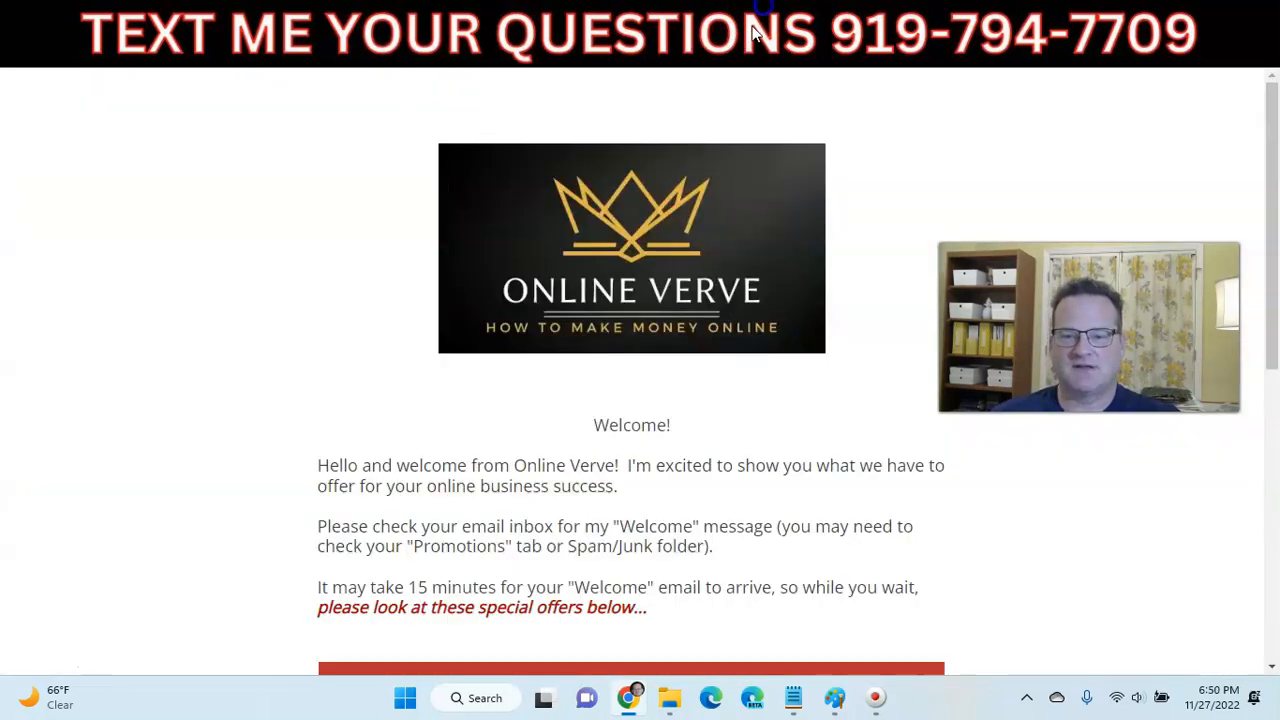
{"action": "scroll", "coordinate": [560, 366], "scroll_direction": "down", "scroll_amount": 3}
{"action": "scroll", "coordinate": [557, 363], "scroll_direction": "up", "scroll_amount": 4}
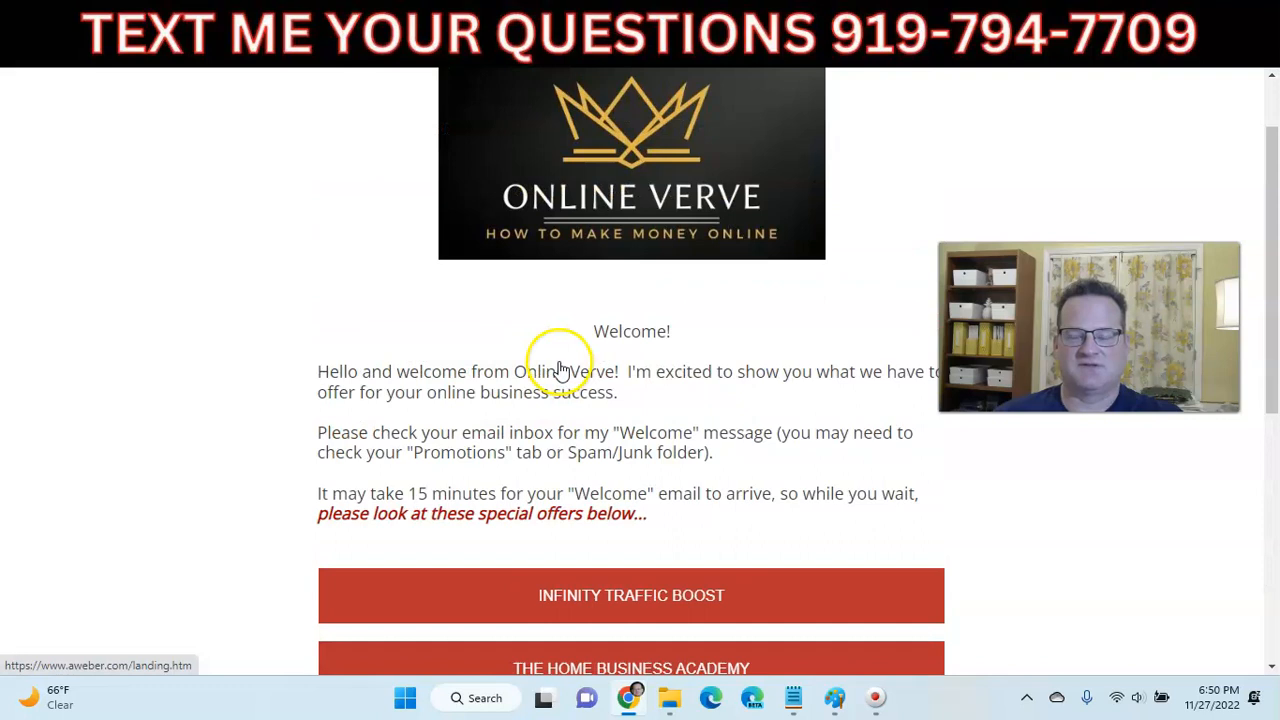
{"action": "scroll", "coordinate": [668, 355], "scroll_direction": "up", "scroll_amount": 1}
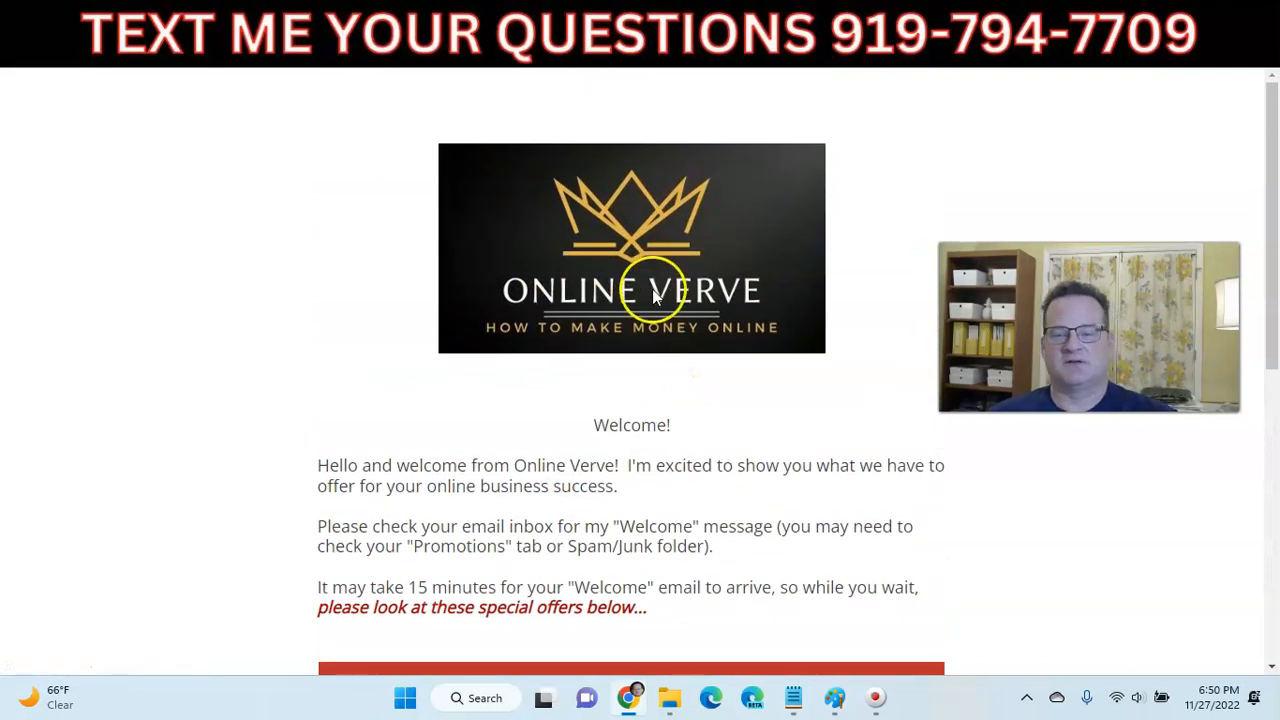
{"action": "scroll", "coordinate": [680, 362], "scroll_direction": "down", "scroll_amount": 3}
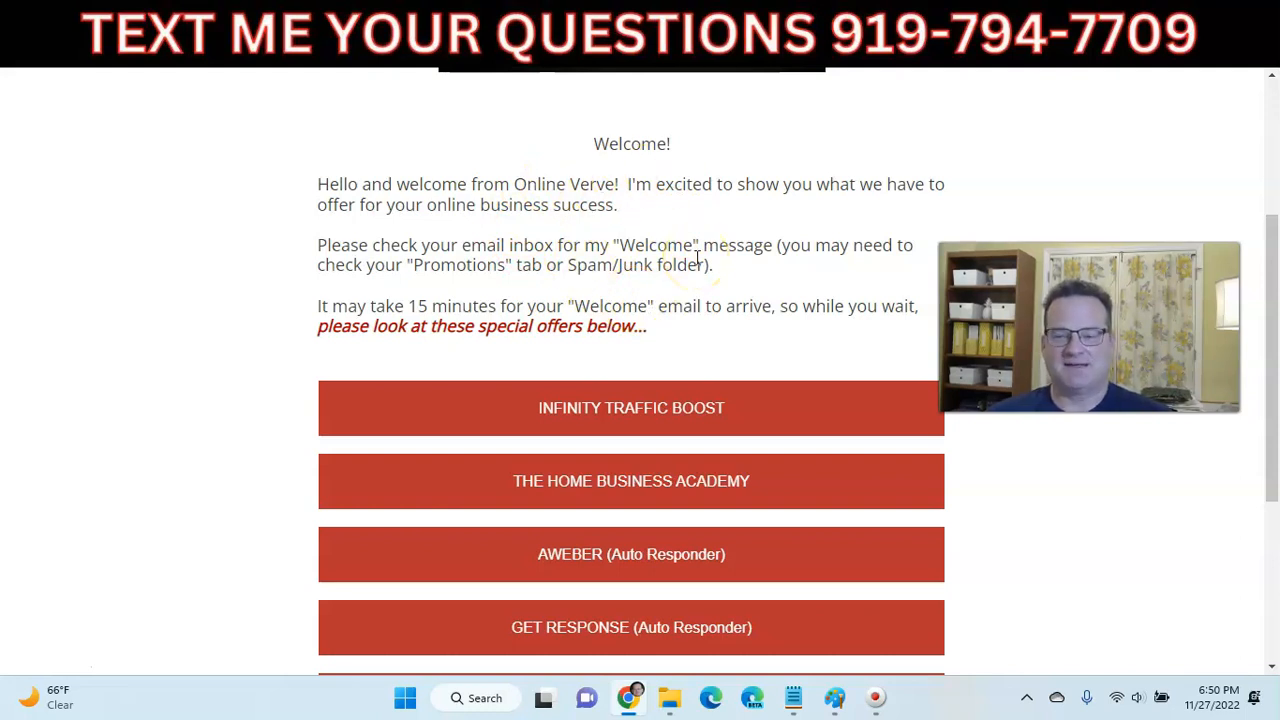
{"action": "scroll", "coordinate": [690, 275], "scroll_direction": "down", "scroll_amount": 2}
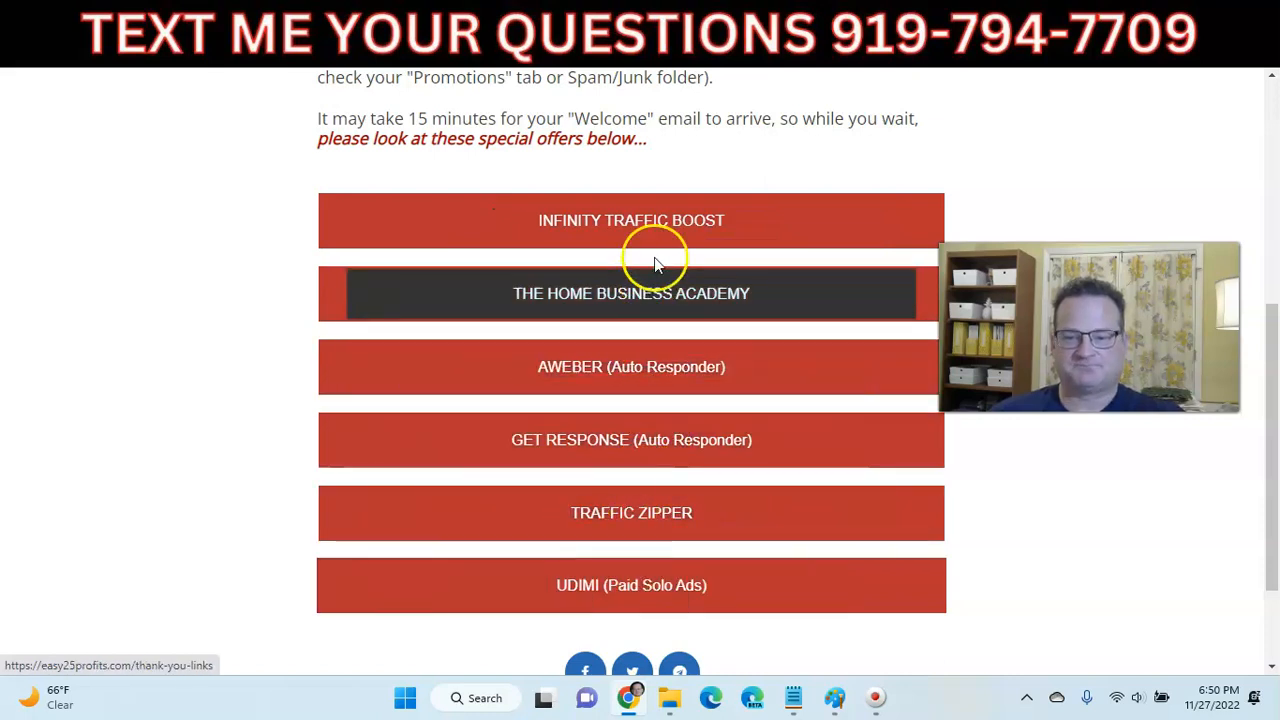
{"action": "scroll", "coordinate": [665, 248], "scroll_direction": "up", "scroll_amount": 1}
{"action": "scroll", "coordinate": [665, 241], "scroll_direction": "up", "scroll_amount": 5}
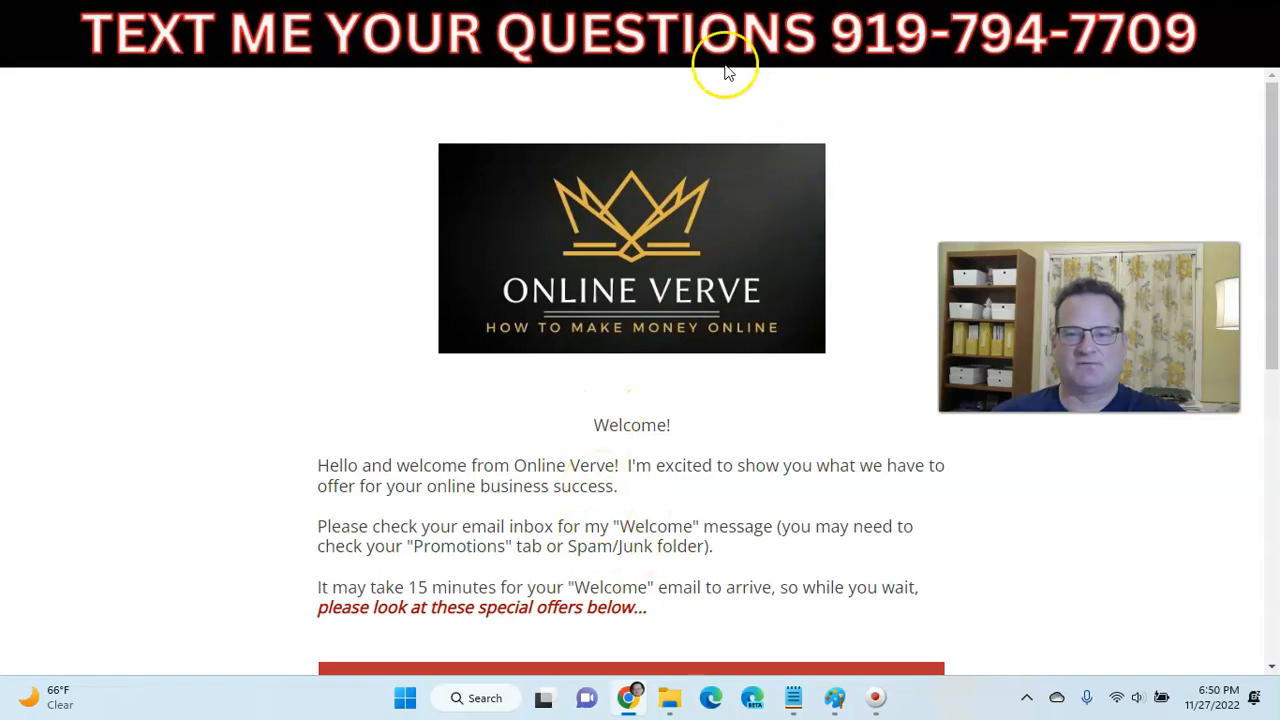
{"action": "left_click", "coordinate": [713, 25]}
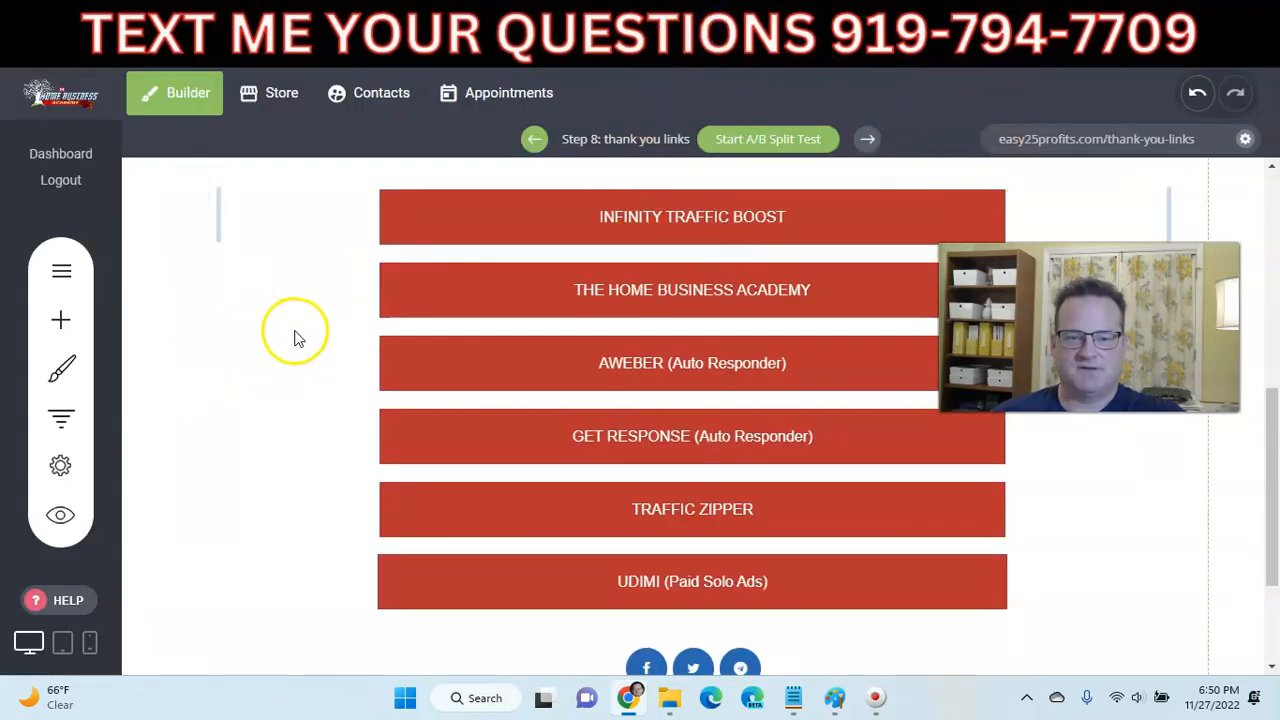
- Scroll to the top of the builder page, then bring up the AWeber login page
{"action": "scroll", "coordinate": [294, 330], "scroll_direction": "up", "scroll_amount": 5}
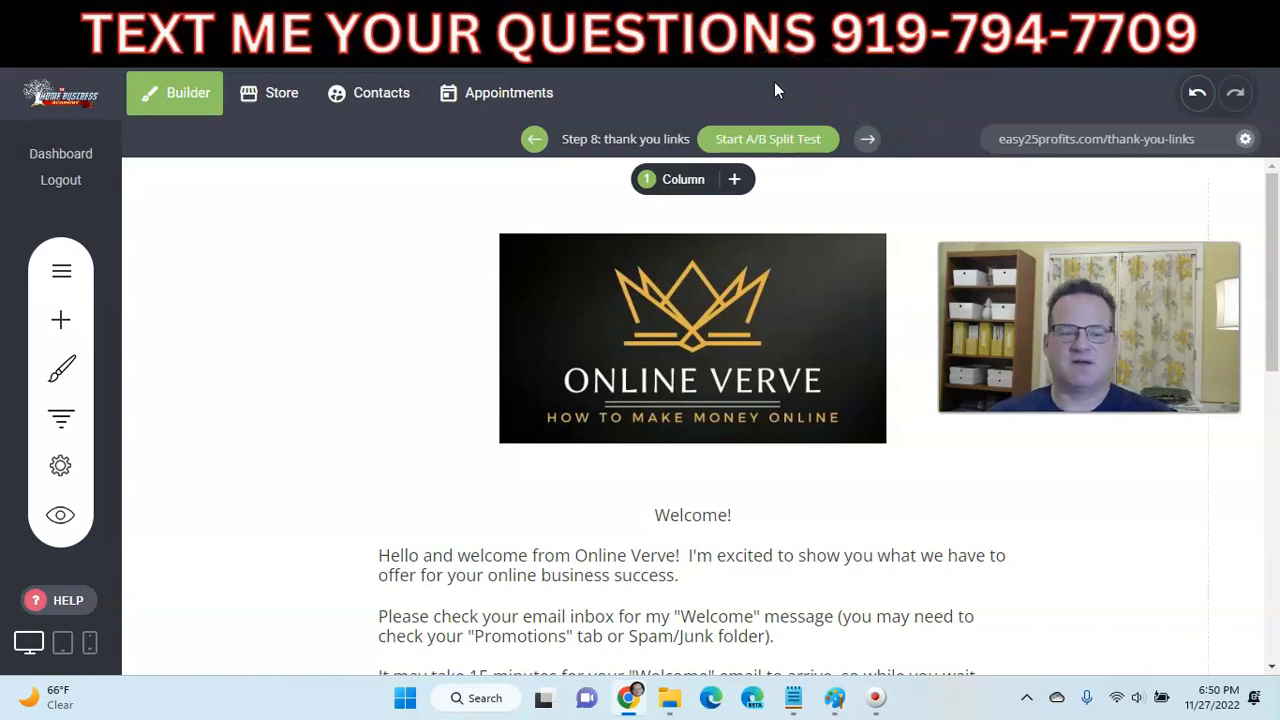
{"action": "left_click", "coordinate": [788, 24]}
{"action": "left_click", "coordinate": [786, 30]}
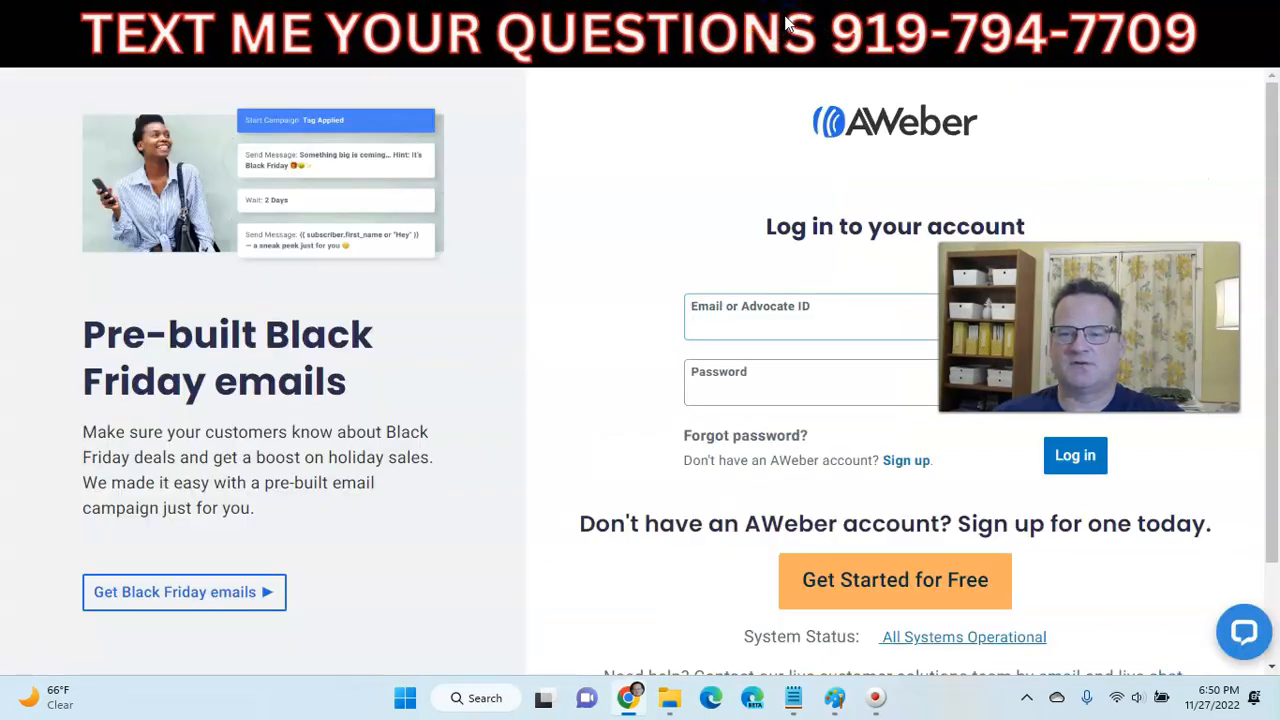
- Switch from the AWeber login page to the Commission Bar dashboard tab
{"action": "left_click", "coordinate": [786, 24]}
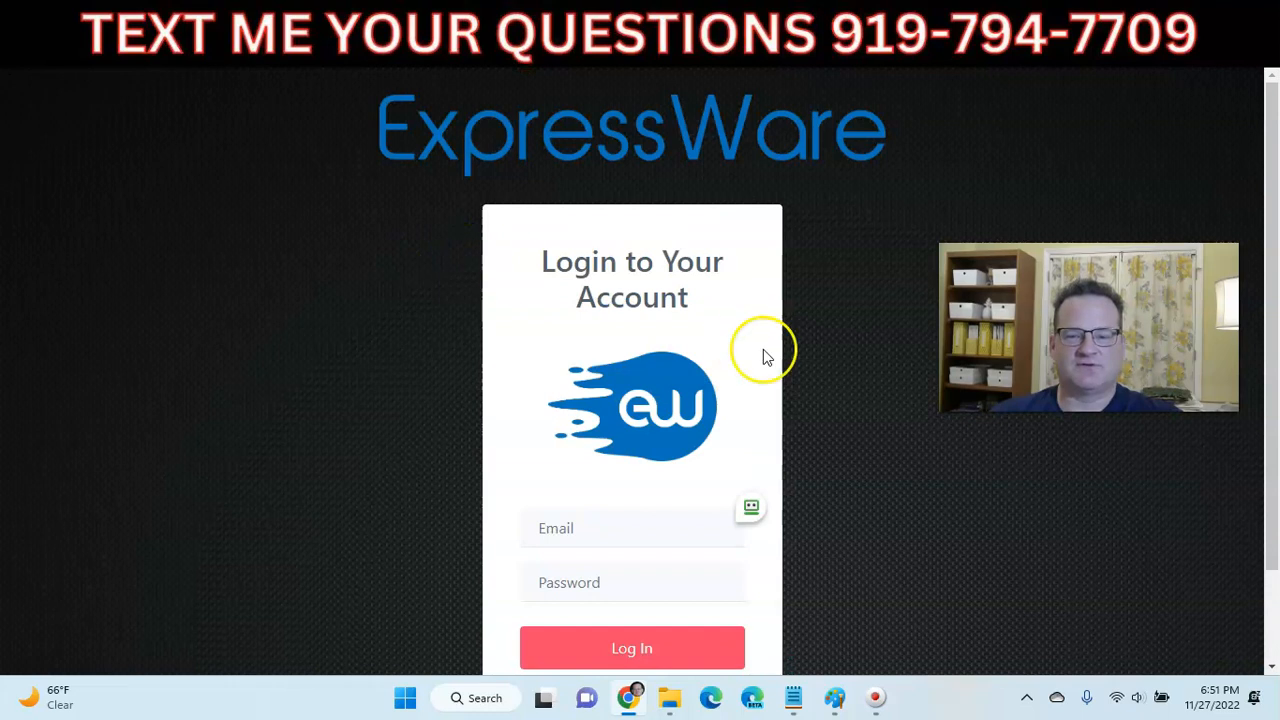
- Rename the test Click Wealth offer to 'test Click Wealth System', then go to ClickBank's Marketplace
{"action": "left_click", "coordinate": [751, 507]}
{"action": "left_click", "coordinate": [768, 515]}
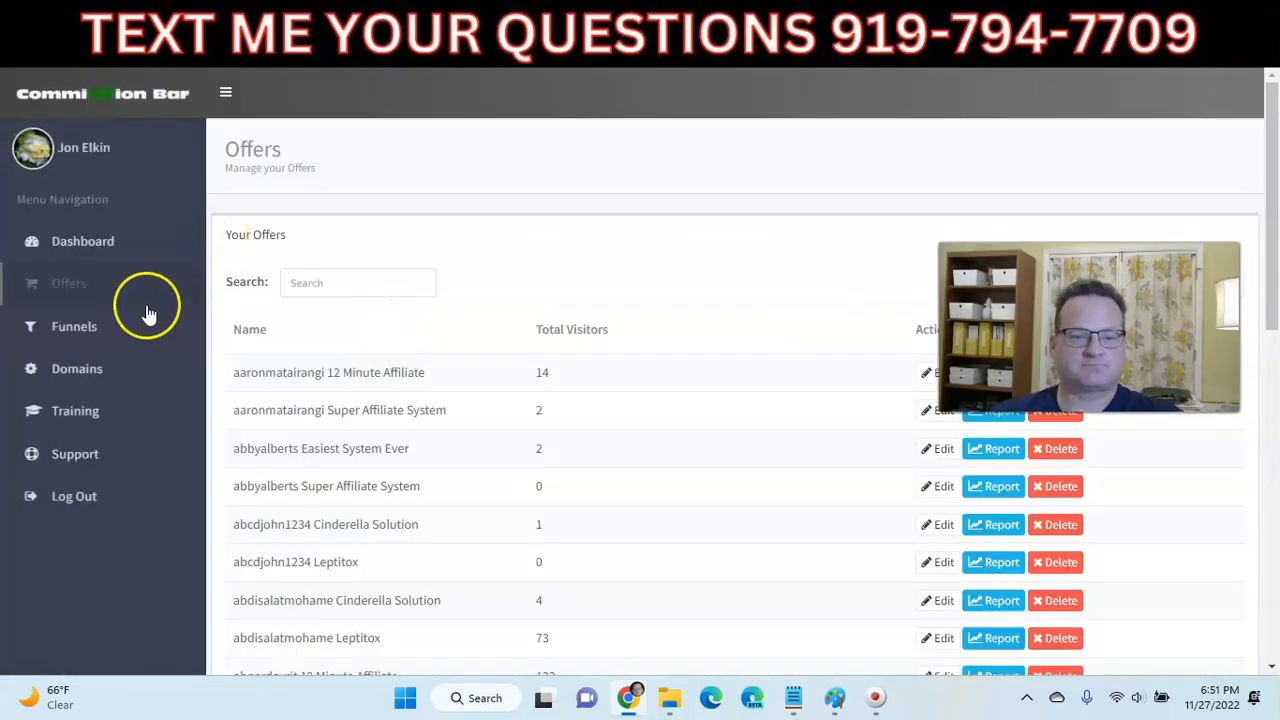
{"action": "left_click", "coordinate": [317, 284]}
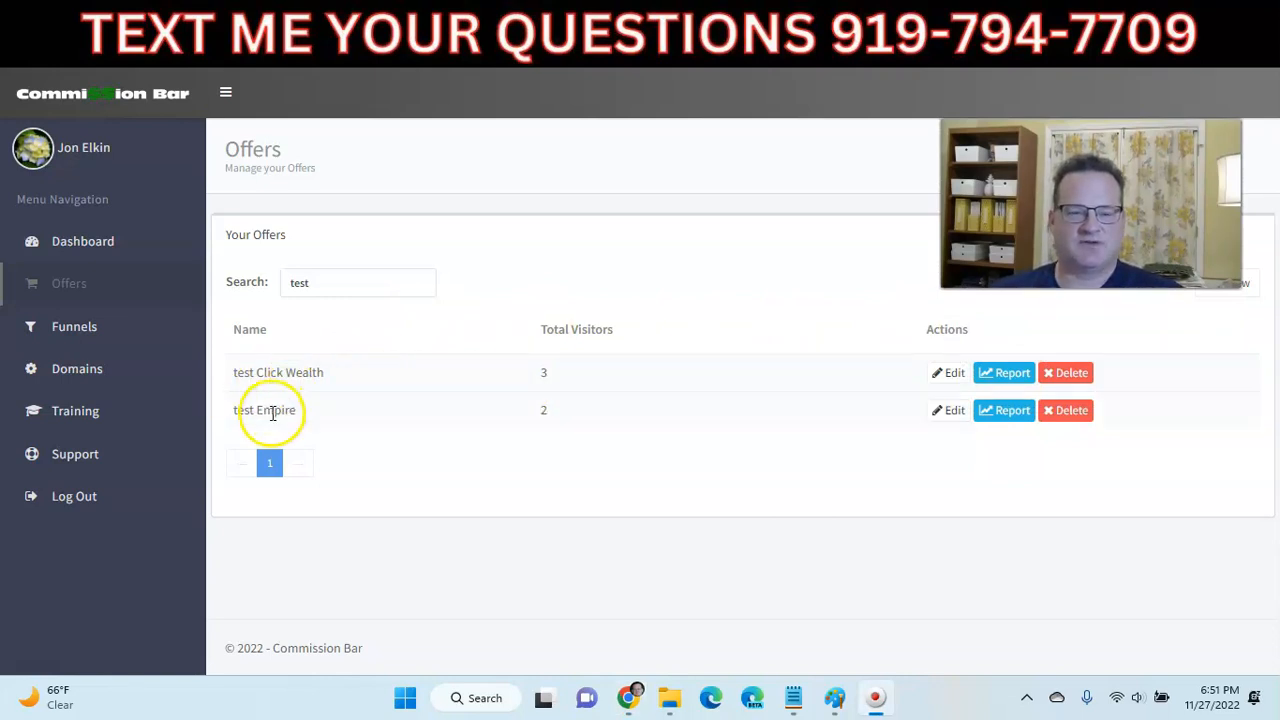
{"action": "left_click", "coordinate": [948, 372]}
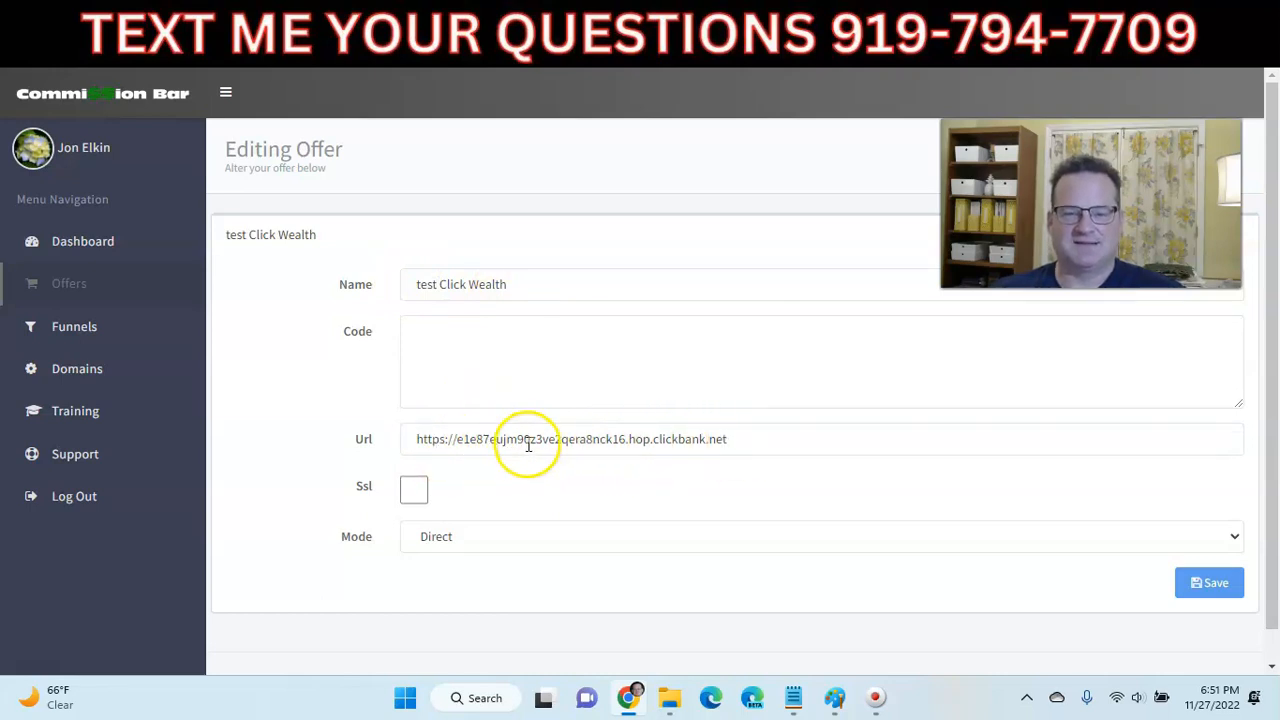
{"action": "left_click", "coordinate": [529, 285]}
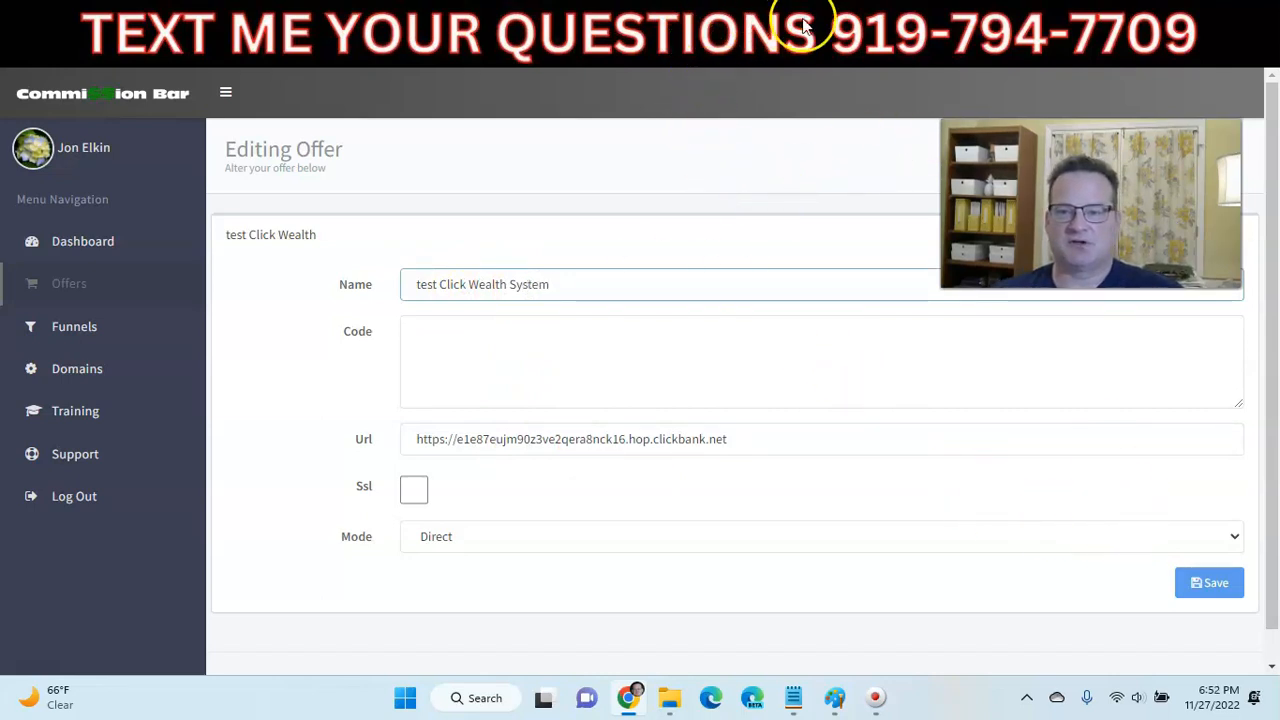
{"action": "left_click", "coordinate": [917, 16]}
{"action": "left_click", "coordinate": [778, 78]}
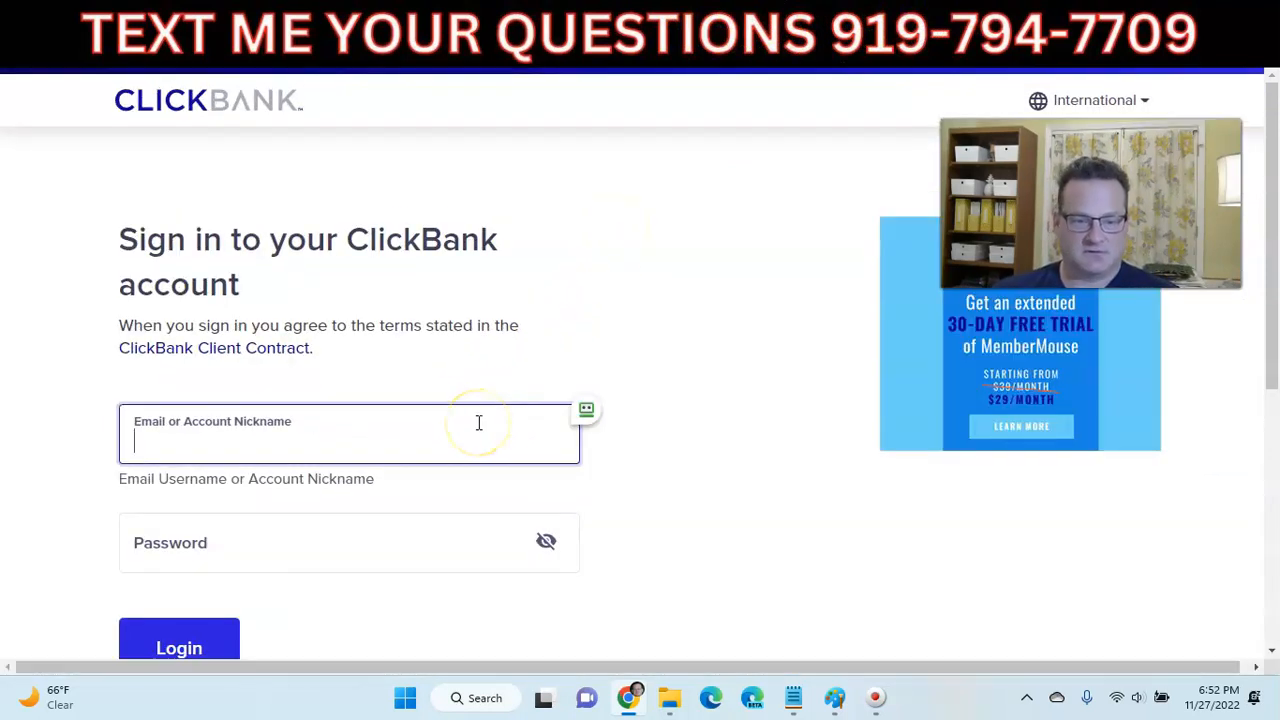
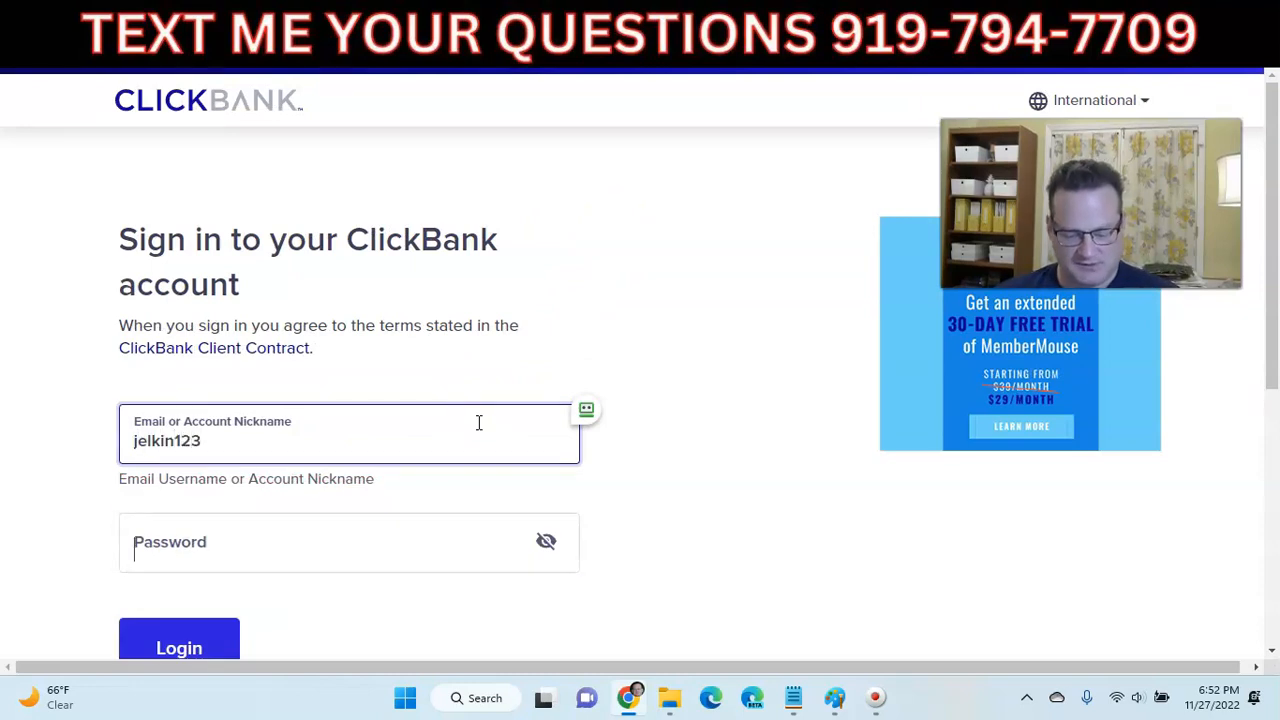
- Sign in to ClickBank with the account username and password
{"action": "key", "text": "Tab"}
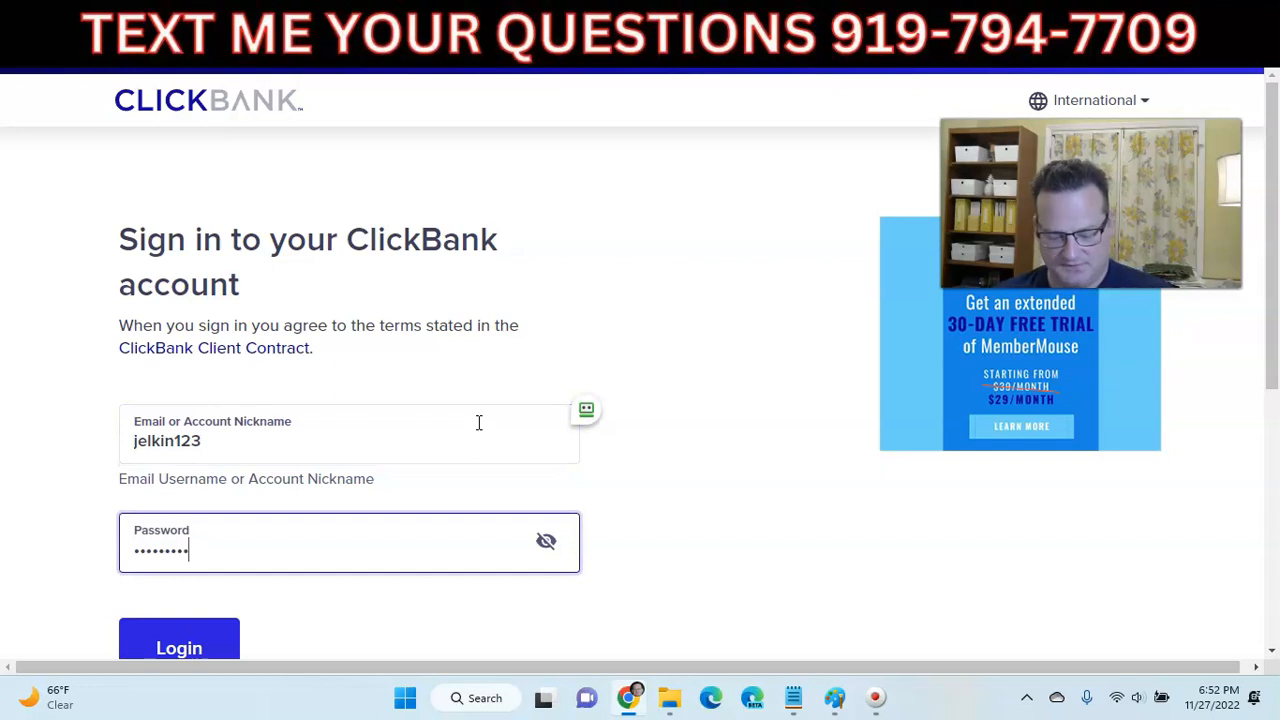
{"action": "key", "text": "Return"}
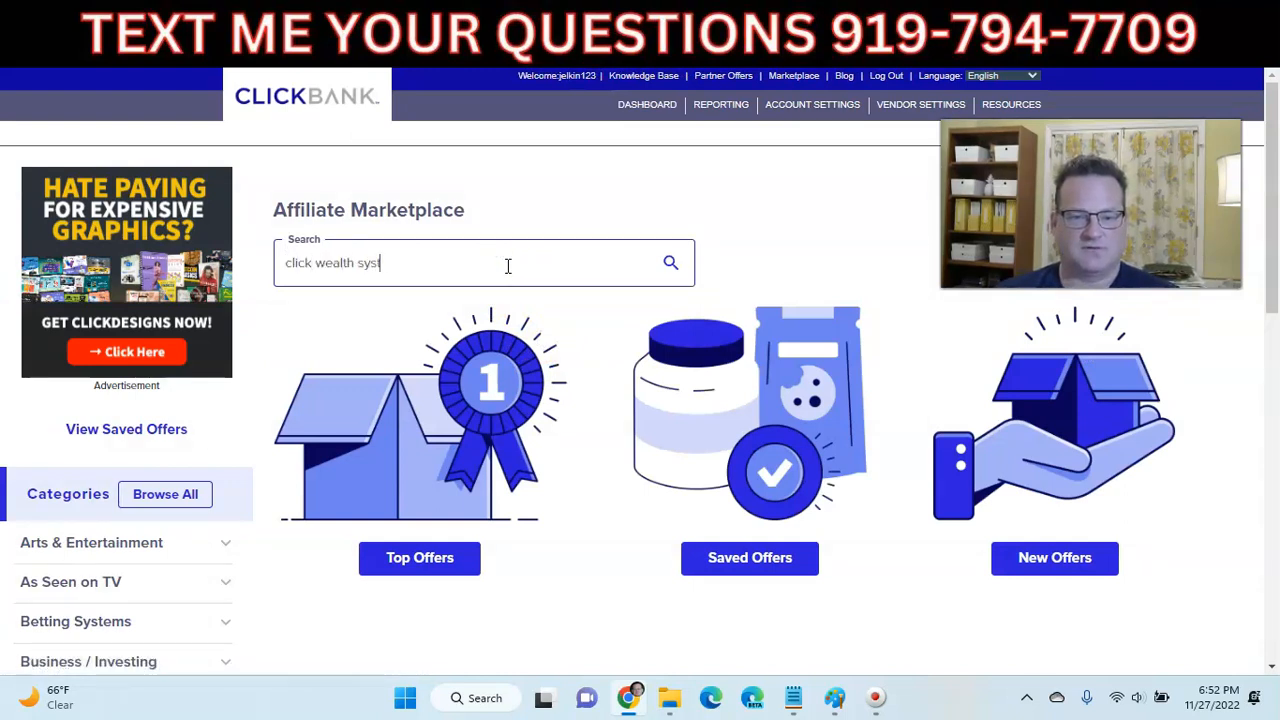
- Search the marketplace for 'em', note the 78.74 Gravity and payout, and test the Click Wealth System link
{"action": "type", "text": "em"}
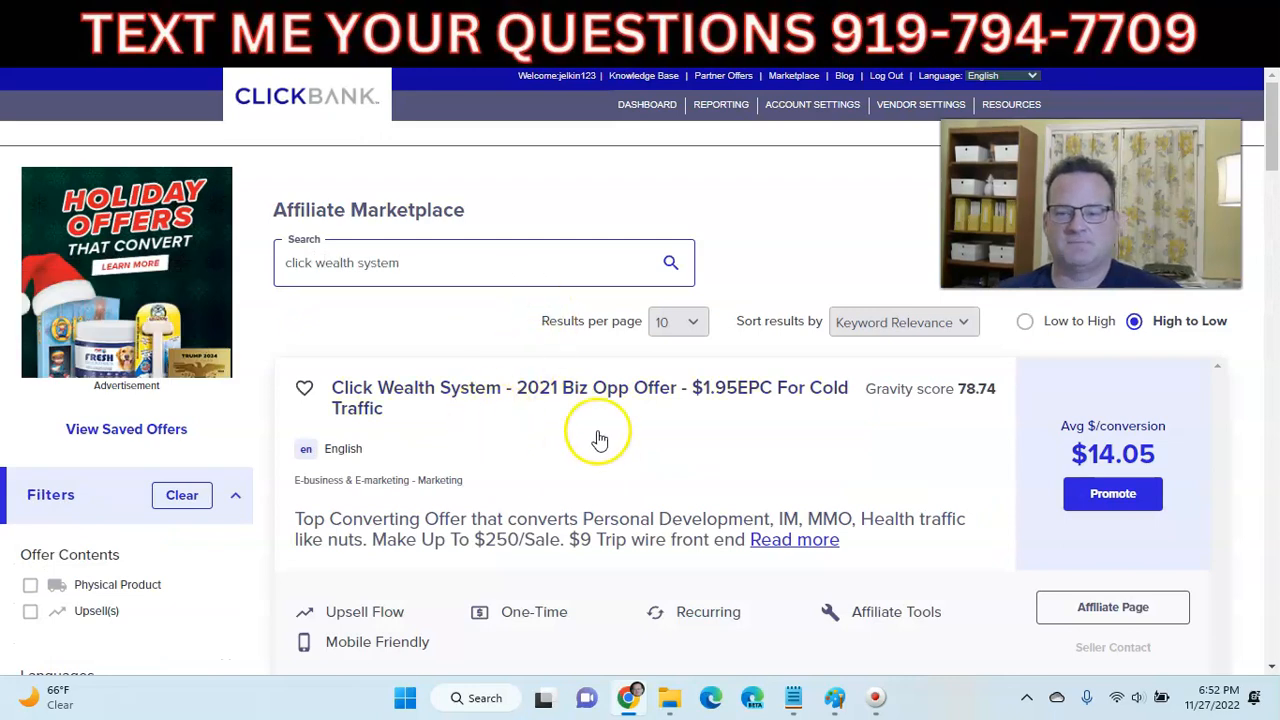
{"action": "double_click", "coordinate": [972, 390]}
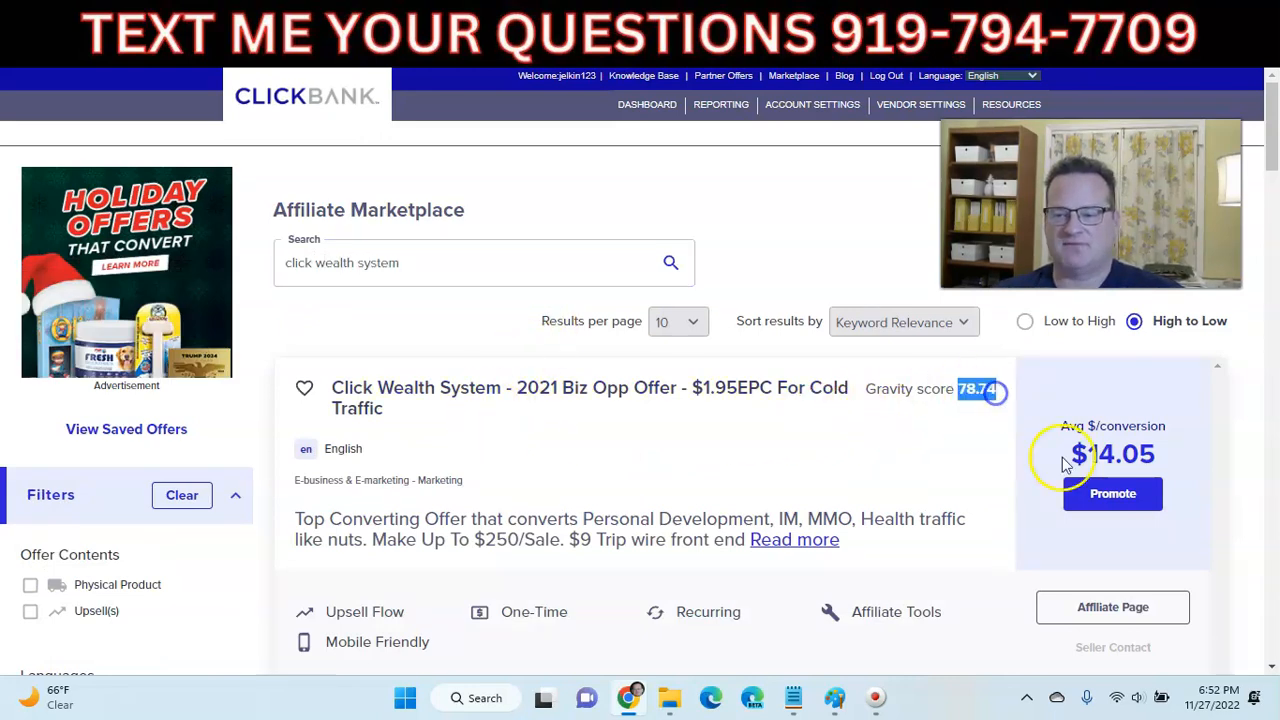
{"action": "left_click_drag", "start_coordinate": [1068, 454], "coordinate": [1140, 452]}
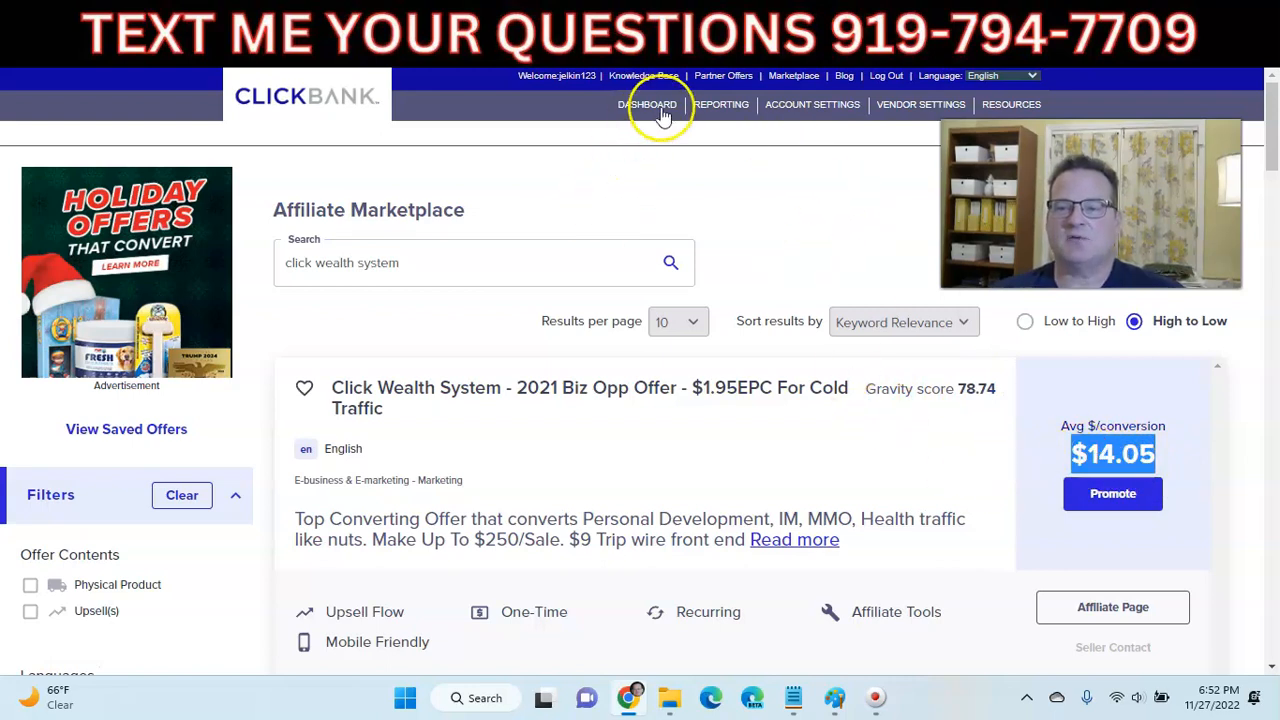
{"action": "left_click", "coordinate": [354, 14]}
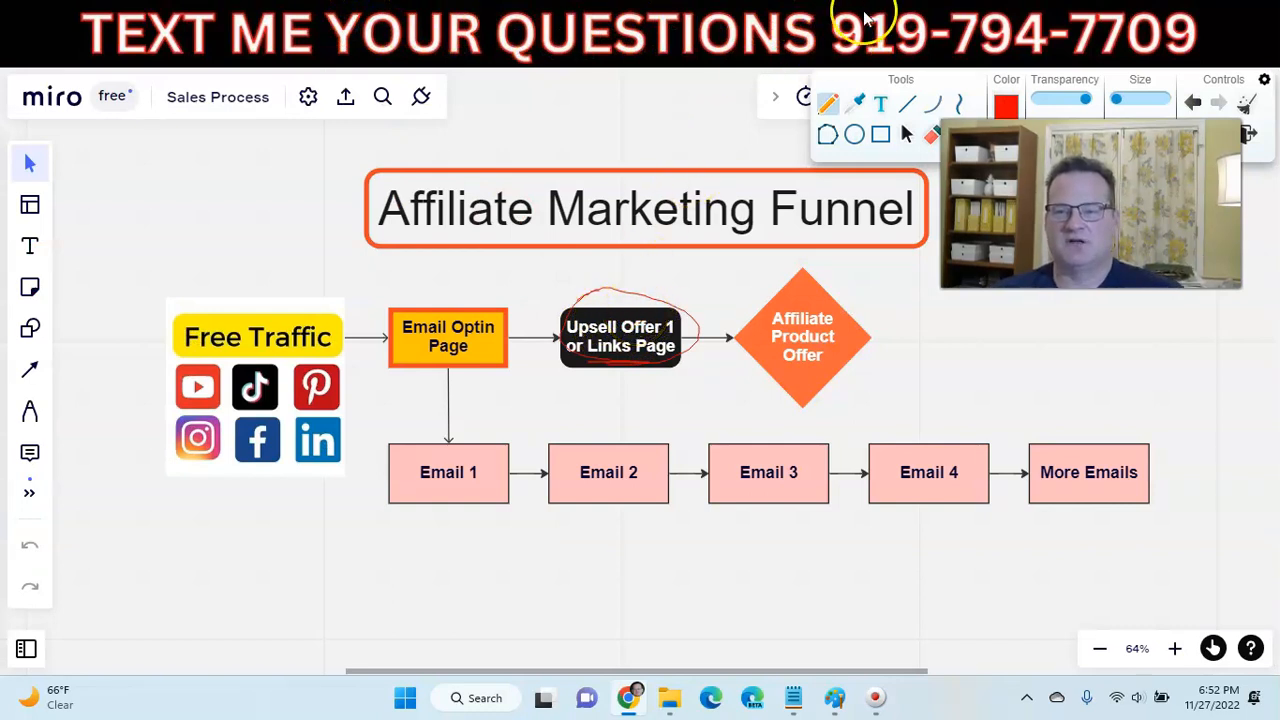
{"action": "left_click", "coordinate": [920, 25]}
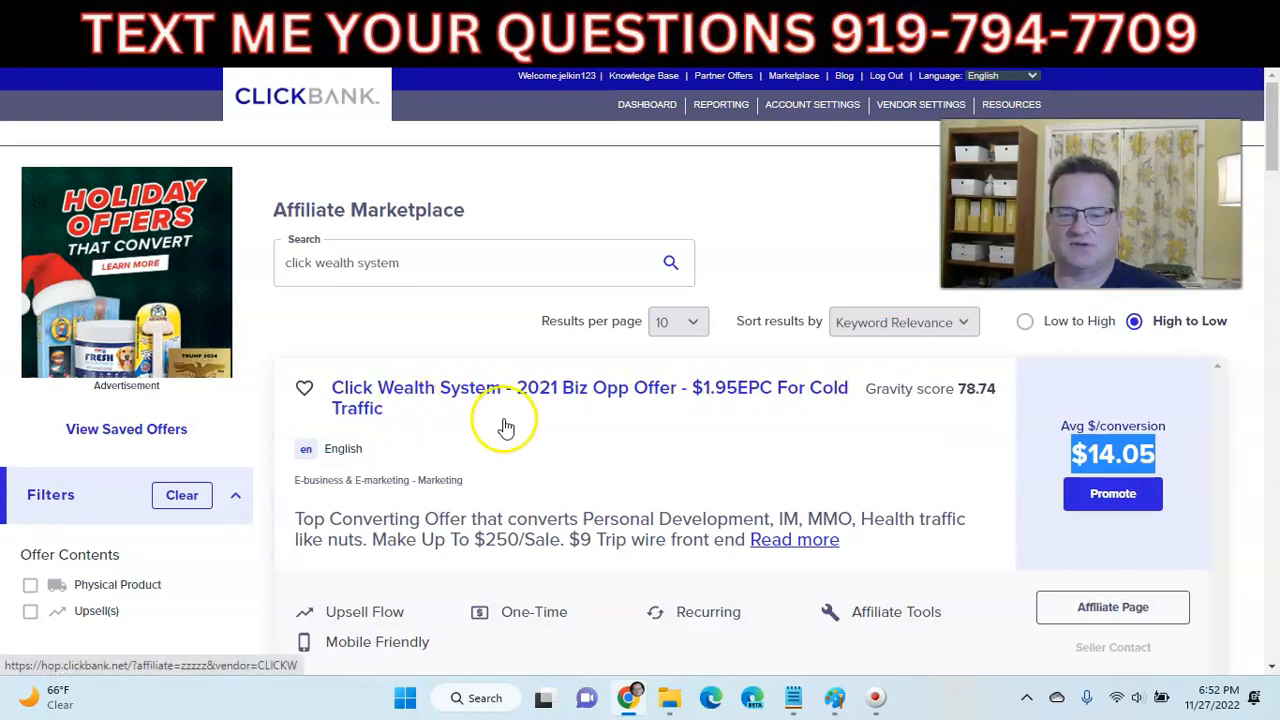
{"action": "left_click", "coordinate": [745, 438]}
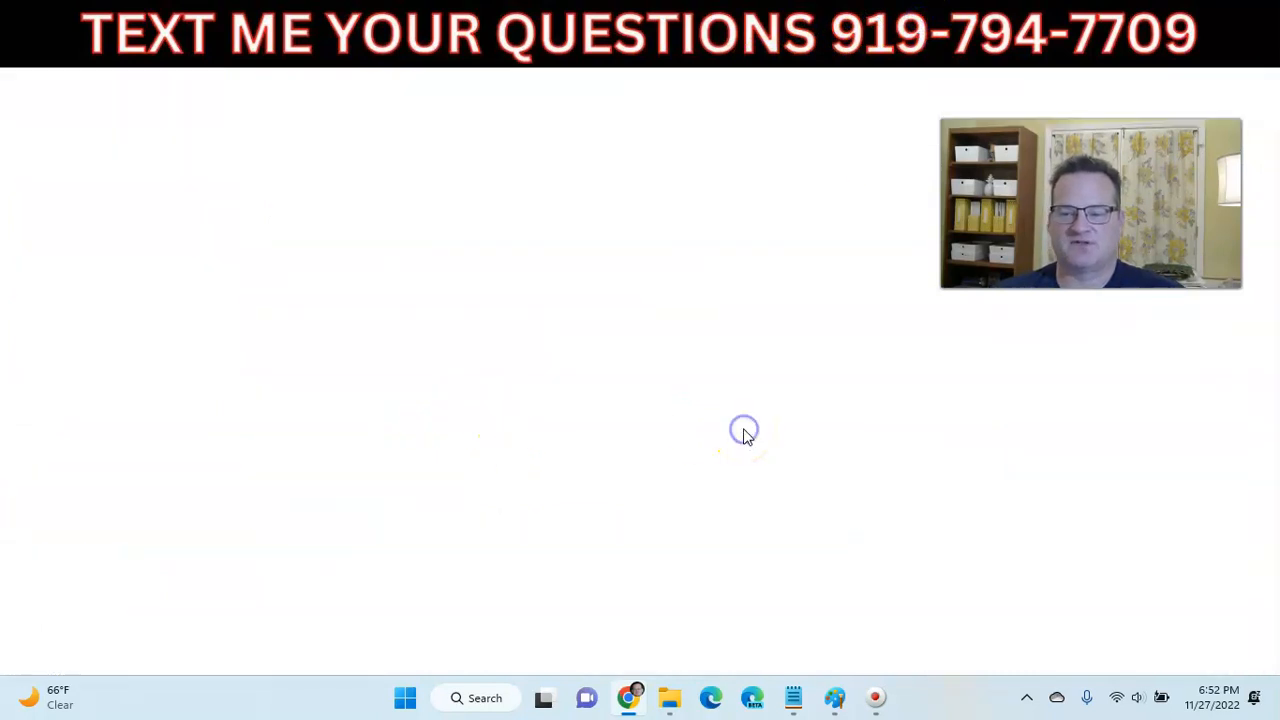
{"action": "left_click", "coordinate": [955, 10]}
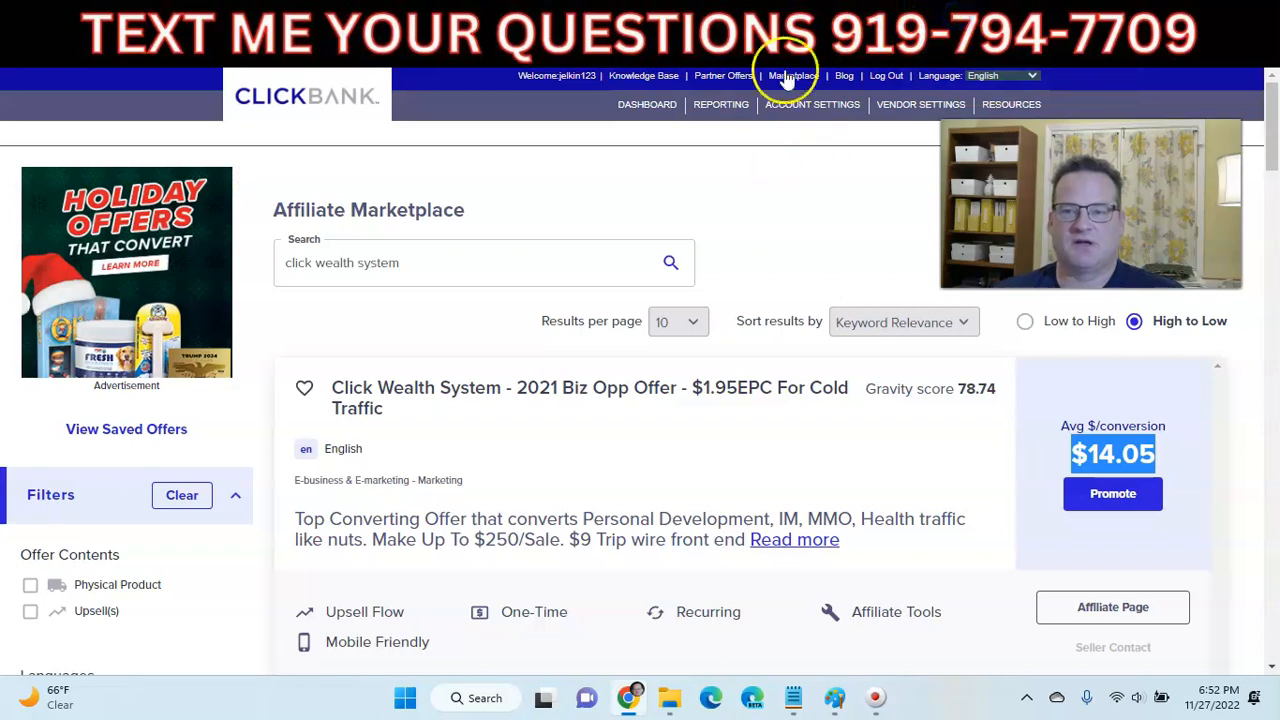
{"action": "left_click", "coordinate": [870, 18]}
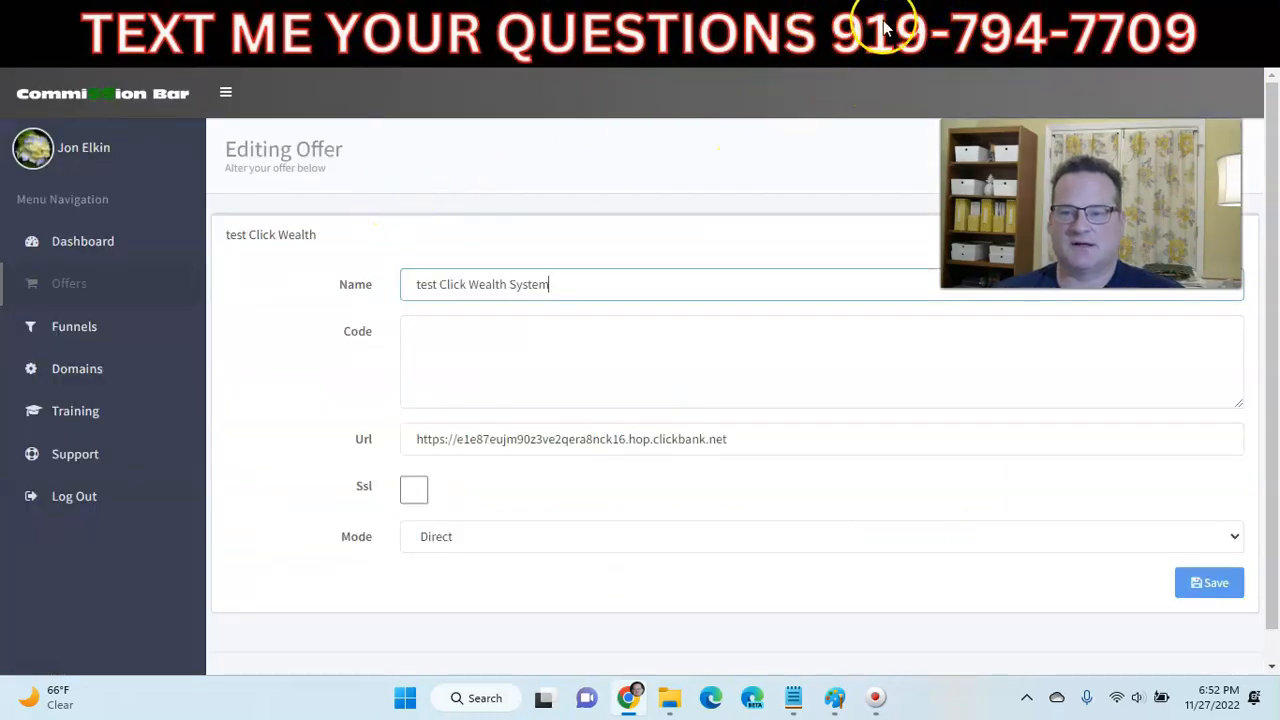
{"action": "left_click", "coordinate": [883, 28]}
- Search for 'empire', note the $387.87 average per conversion, and open the FREE Traffic System sales page
{"action": "left_click_drag", "start_coordinate": [400, 263], "coordinate": [310, 262]}
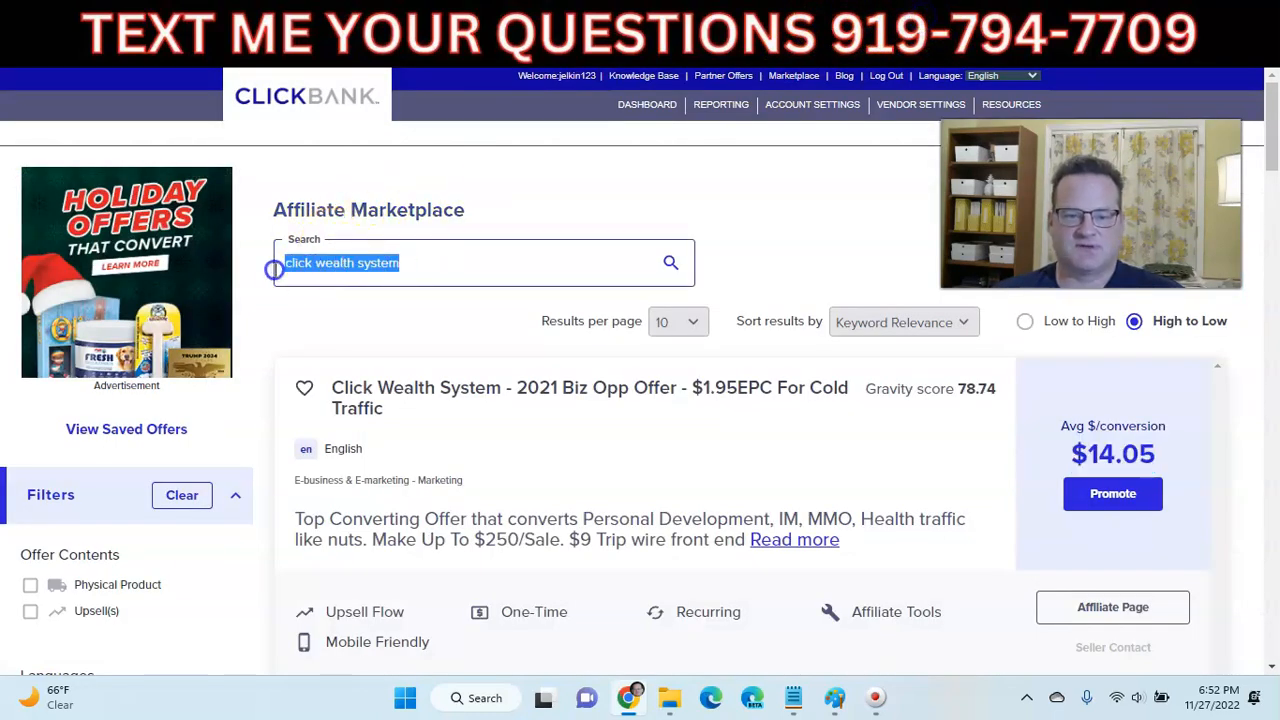
{"action": "type", "text": "empire"}
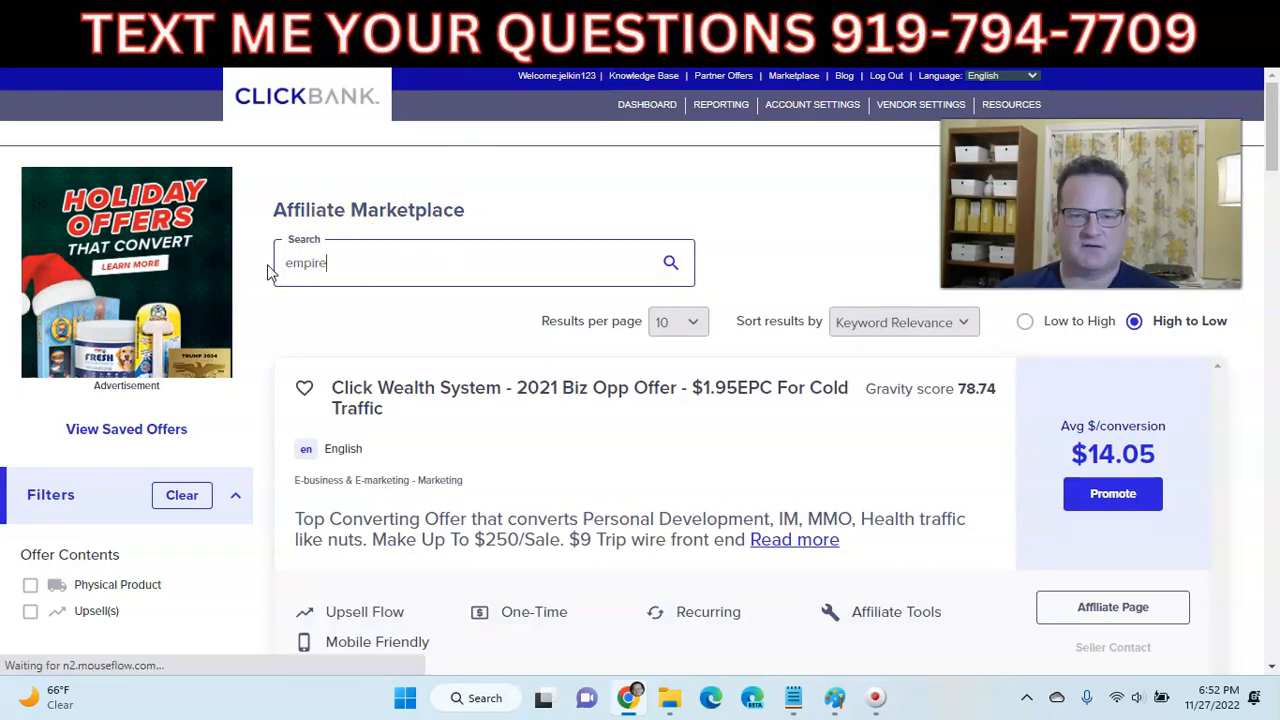
{"action": "scroll", "coordinate": [434, 349], "scroll_direction": "down", "scroll_amount": 4}
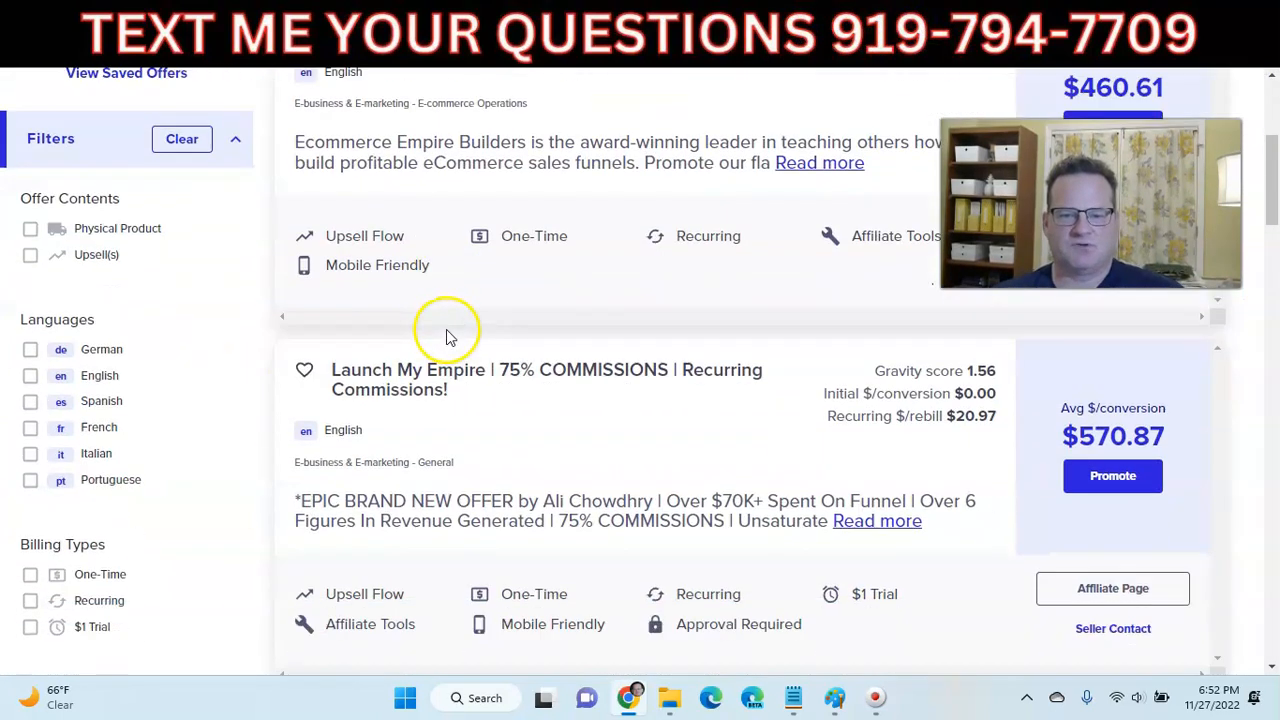
{"action": "scroll", "coordinate": [456, 286], "scroll_direction": "down", "scroll_amount": 3}
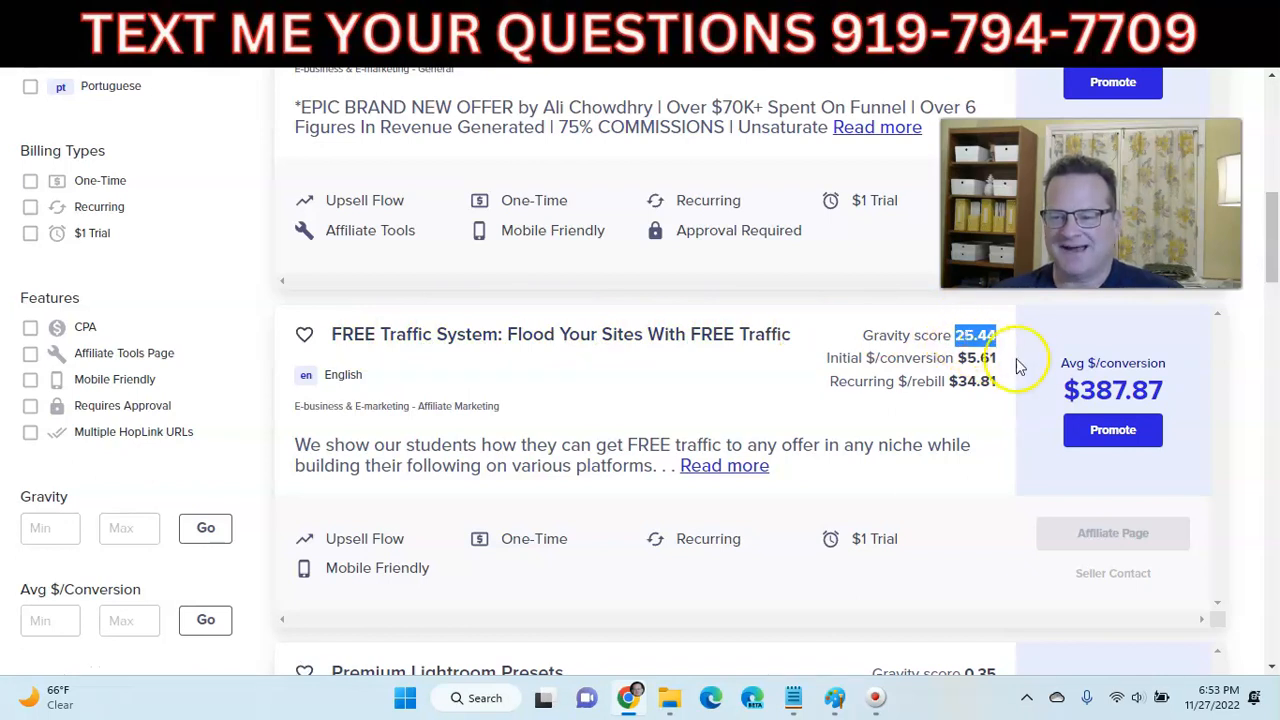
{"action": "left_click_drag", "start_coordinate": [1178, 390], "coordinate": [1122, 388]}
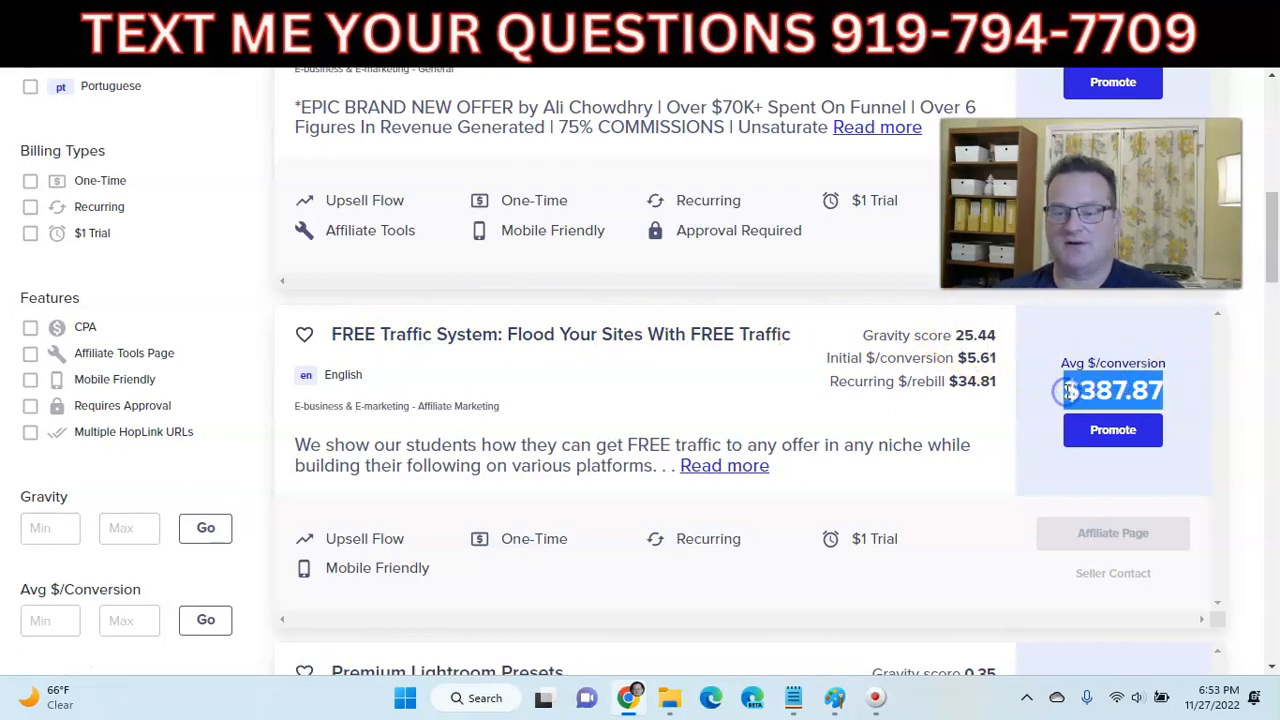
{"action": "left_click", "coordinate": [586, 338]}
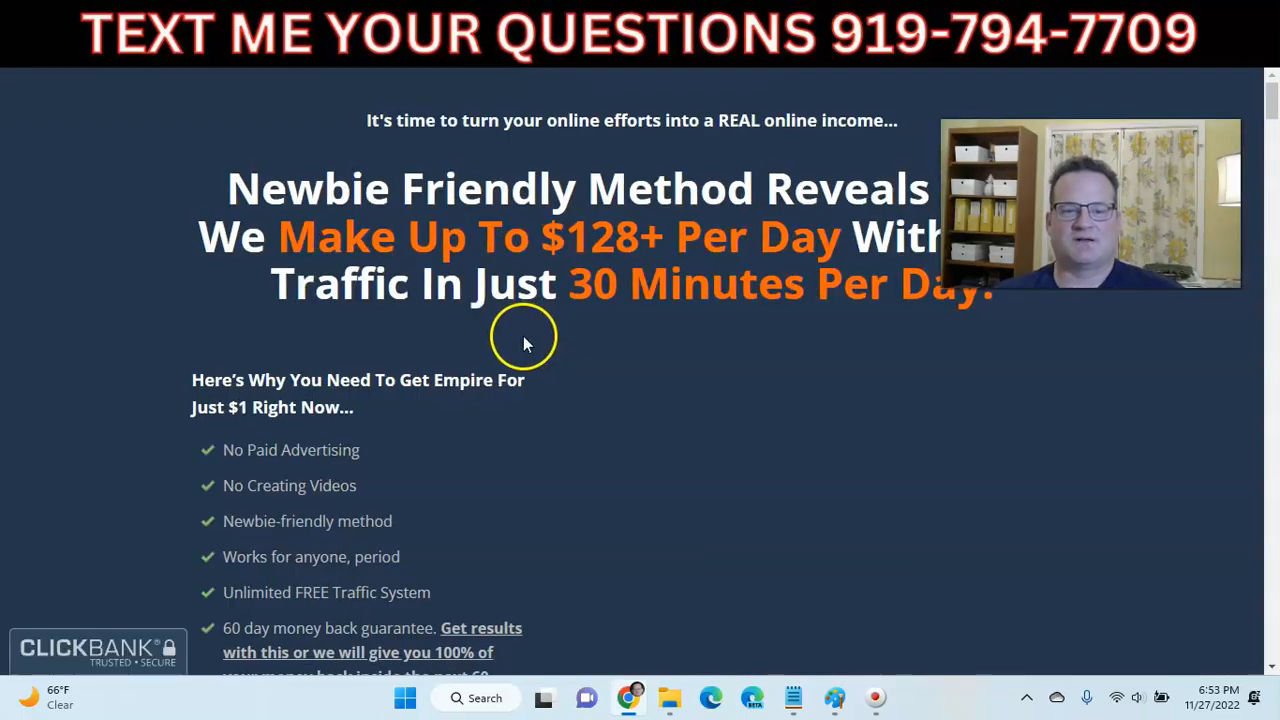
- Highlight the monthly price wording and the $1 trial signup offer on the Empire sales page
{"action": "scroll", "coordinate": [518, 340], "scroll_direction": "down", "scroll_amount": 4}
{"action": "left_click_drag", "start_coordinate": [683, 562], "coordinate": [710, 562]}
{"action": "left_click", "coordinate": [990, 505]}
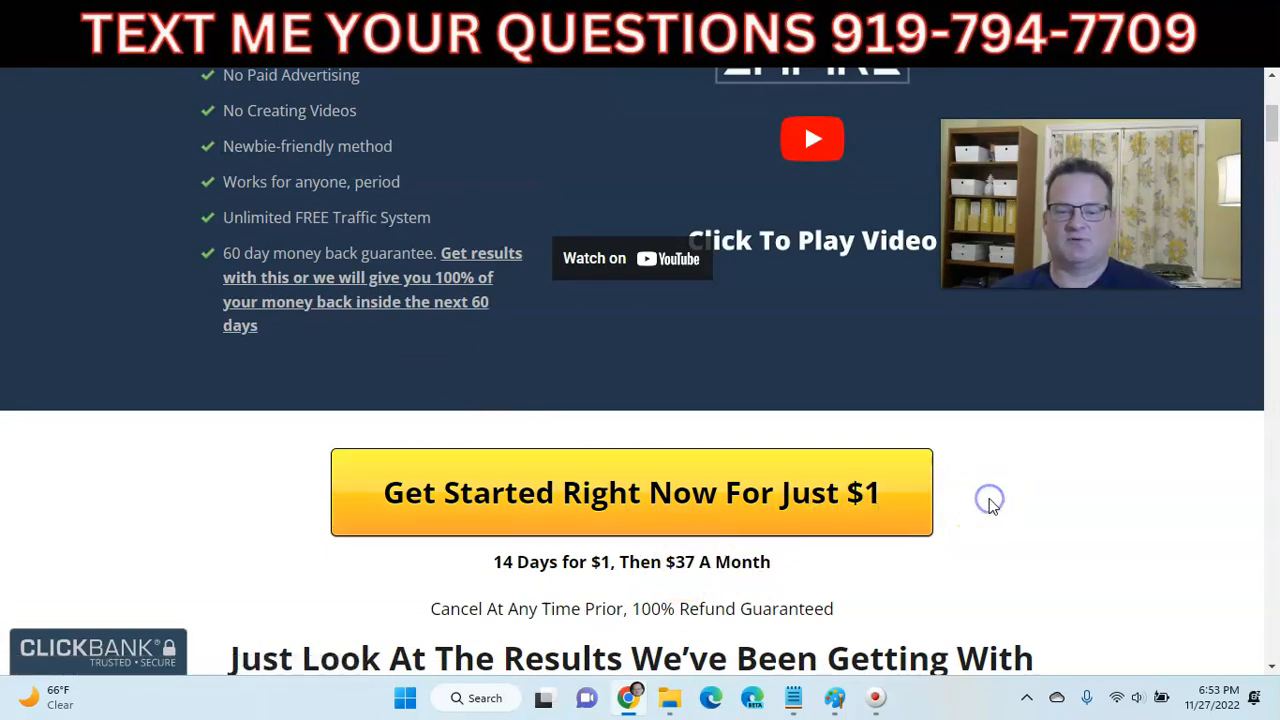
{"action": "left_click", "coordinate": [880, 500]}
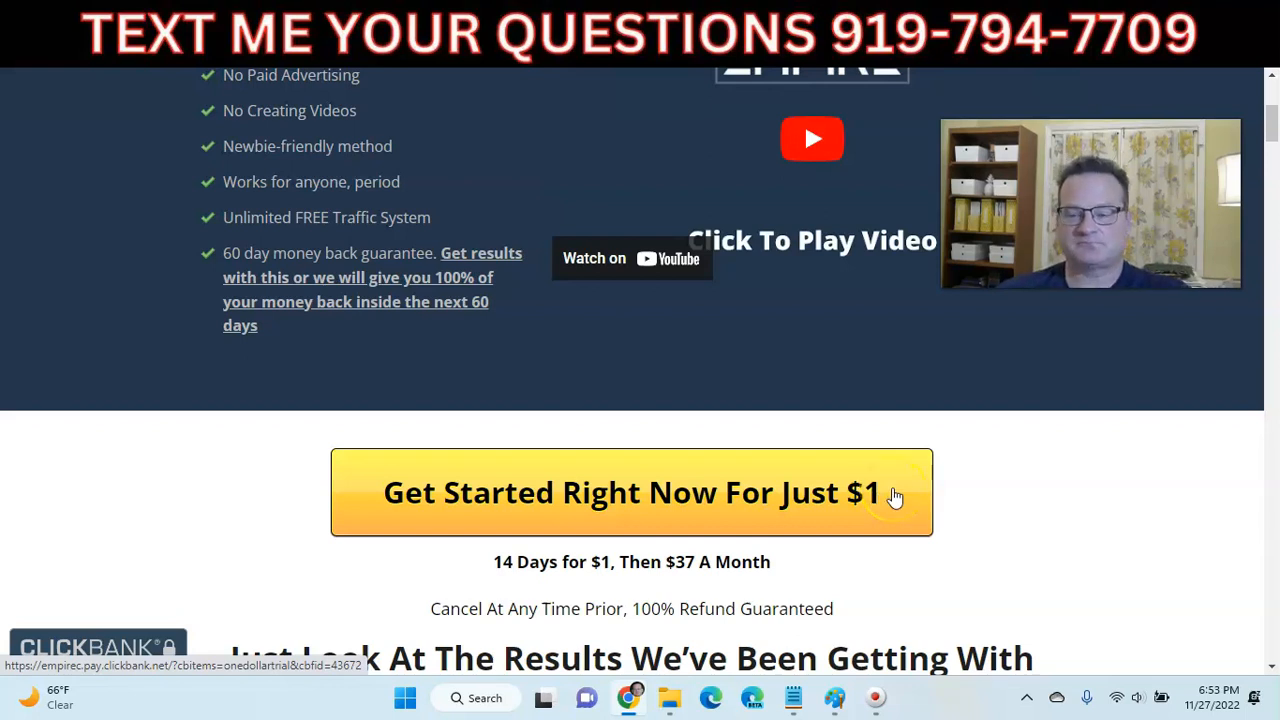
{"action": "scroll", "coordinate": [800, 350], "scroll_direction": "up", "scroll_amount": 3}
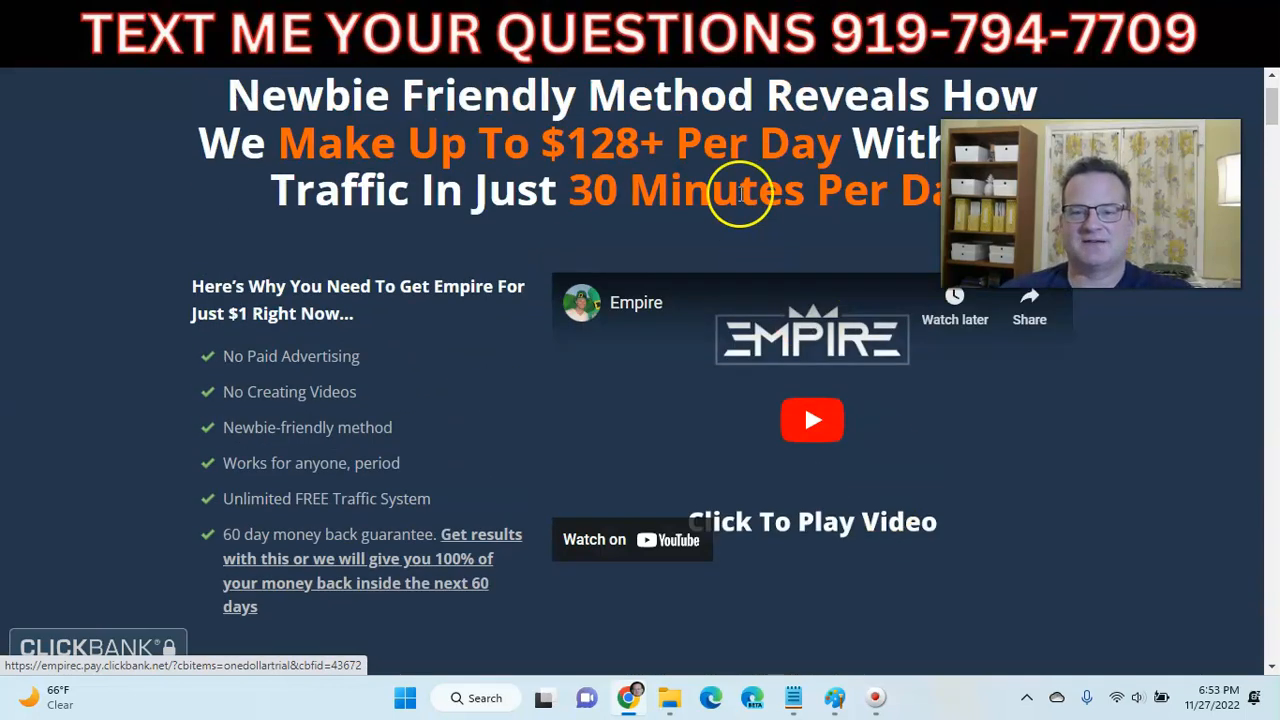
- Check the course outline document and the affiliate funnel diagram, then return to the sales page
{"action": "left_click", "coordinate": [266, 23]}
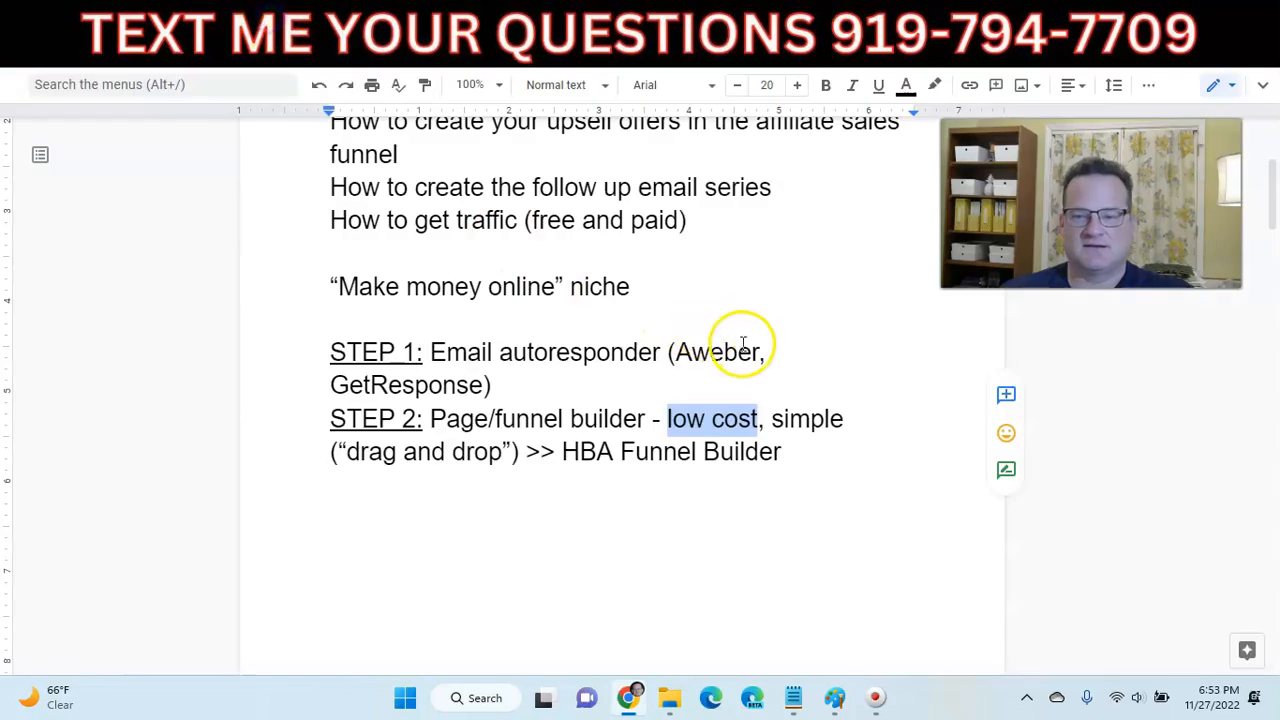
{"action": "scroll", "coordinate": [686, 337], "scroll_direction": "up", "scroll_amount": 2}
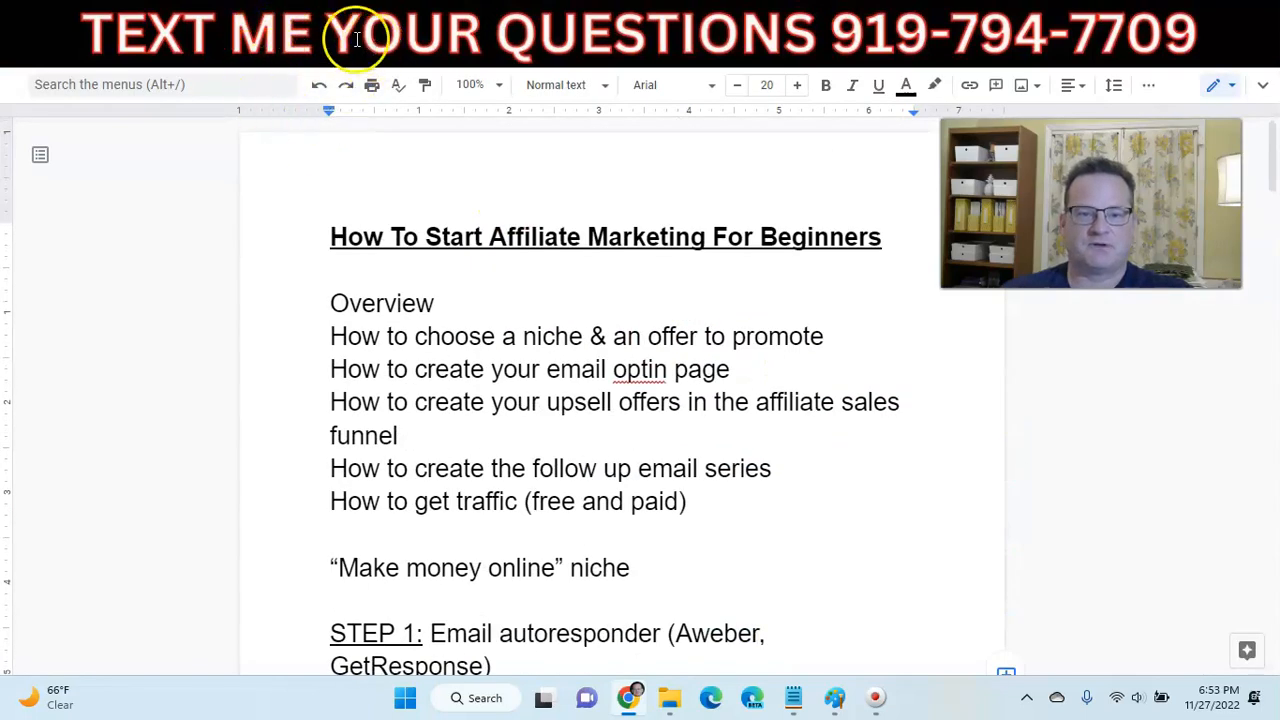
{"action": "left_click", "coordinate": [355, 30]}
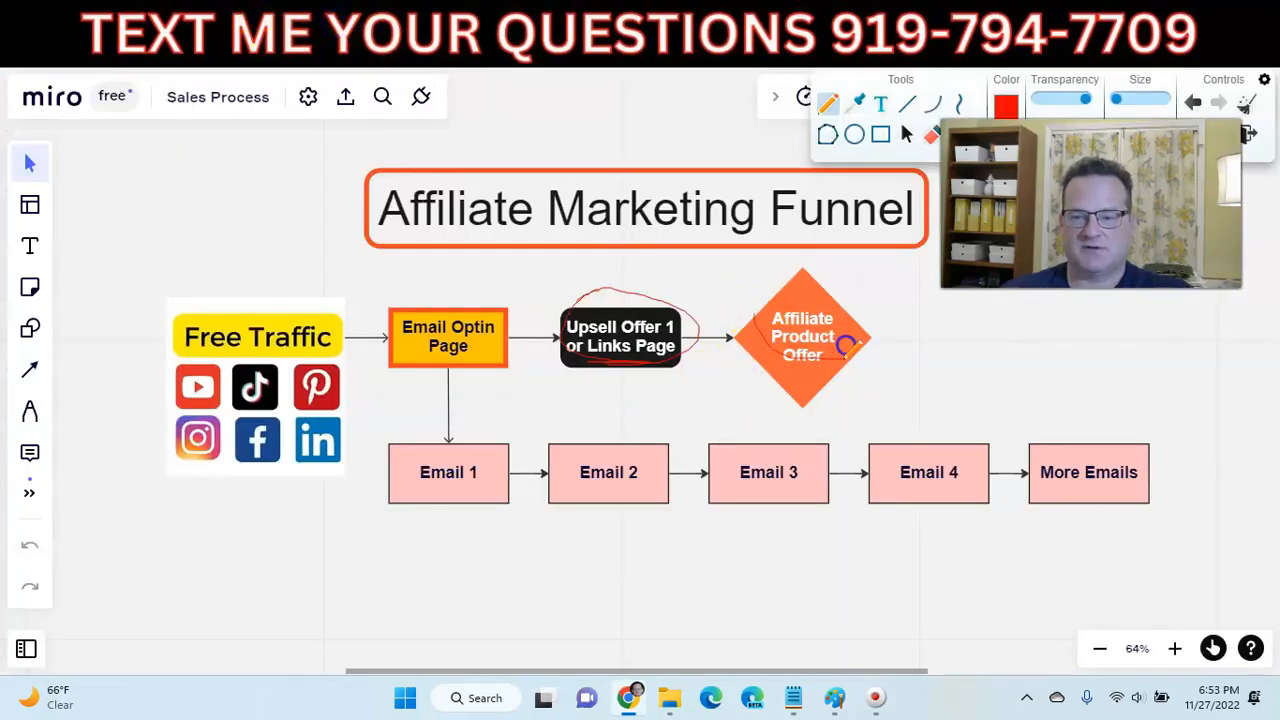
{"action": "left_click", "coordinate": [935, 22]}
- Highlight the $37 A Month price, then go back to the ClickBank 'empire' results
{"action": "scroll", "coordinate": [688, 380], "scroll_direction": "down", "scroll_amount": 4}
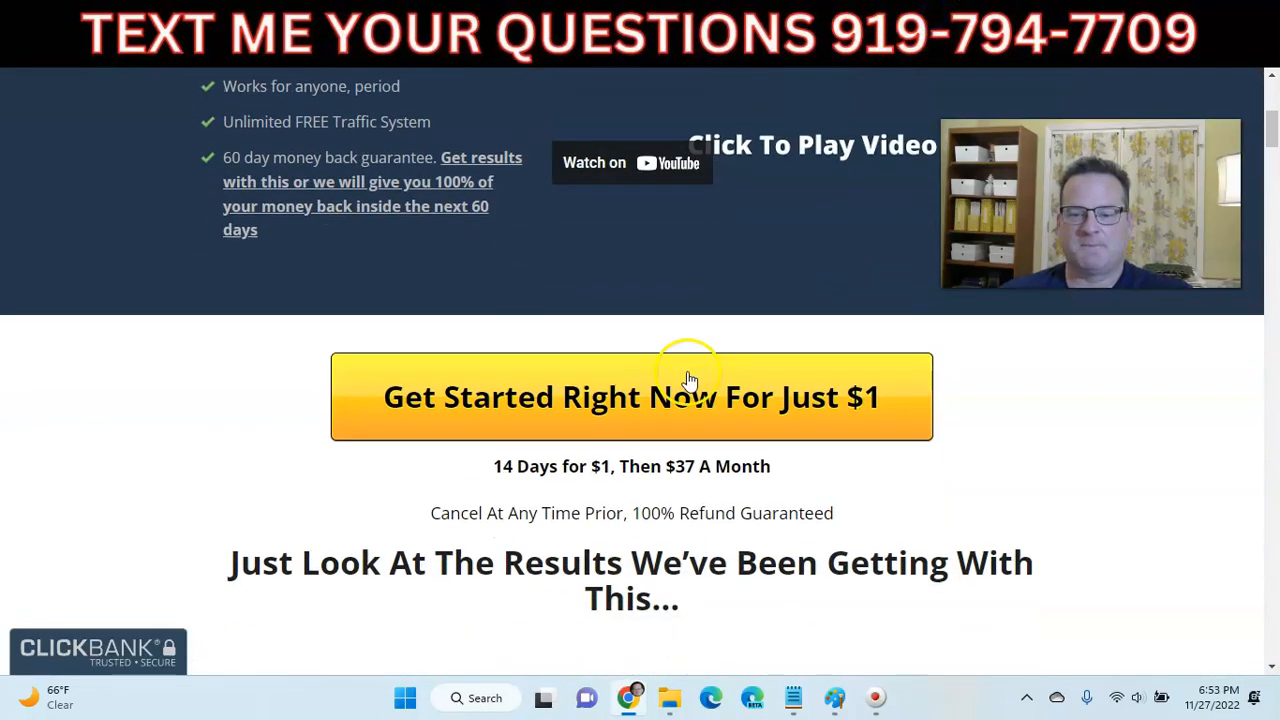
{"action": "left_click_drag", "start_coordinate": [665, 377], "coordinate": [785, 378]}
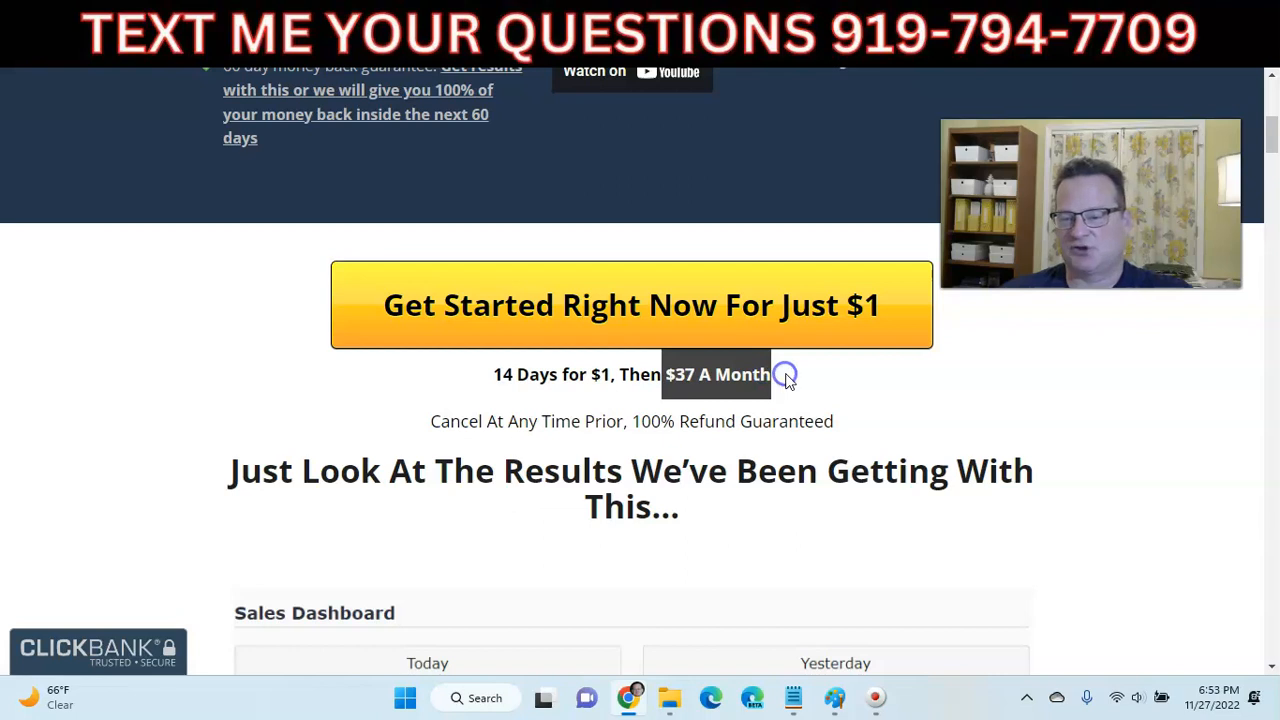
{"action": "left_click", "coordinate": [786, 378]}
{"action": "scroll", "coordinate": [786, 380], "scroll_direction": "up", "scroll_amount": 5}
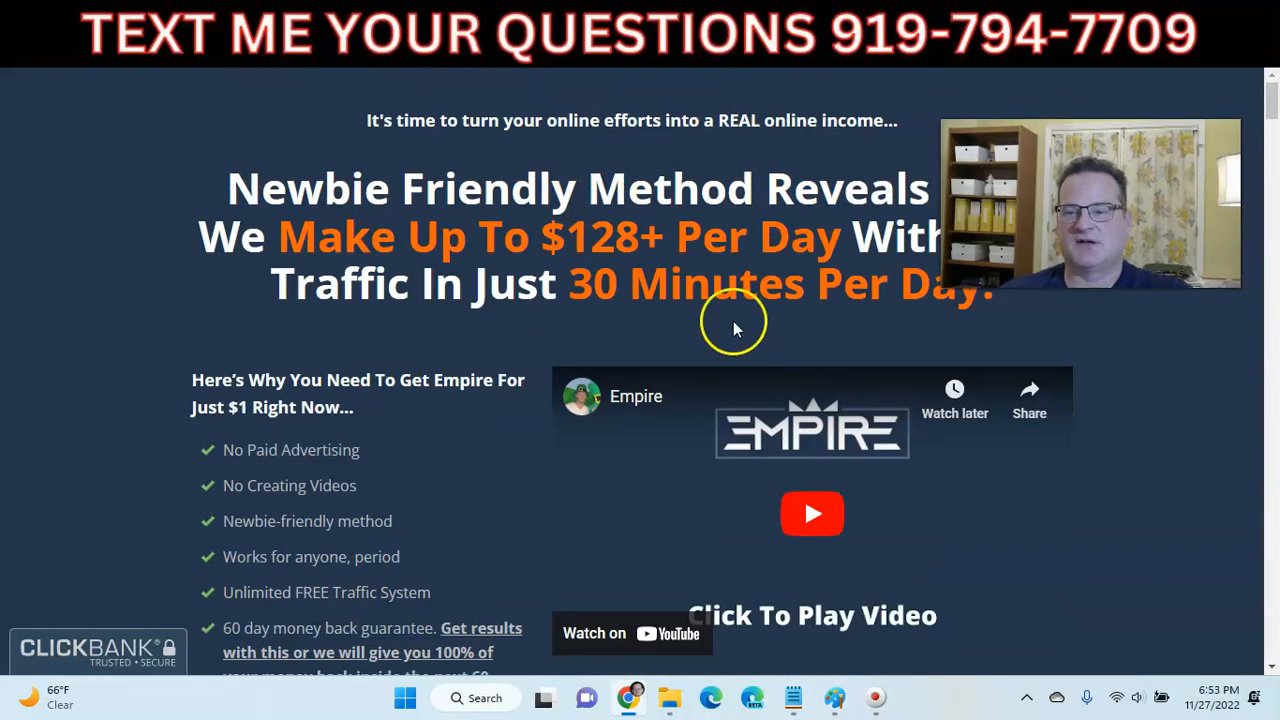
{"action": "left_click", "coordinate": [900, 30]}
{"action": "scroll", "coordinate": [754, 214], "scroll_direction": "up", "scroll_amount": 4}
{"action": "scroll", "coordinate": [745, 233], "scroll_direction": "up", "scroll_amount": 4}
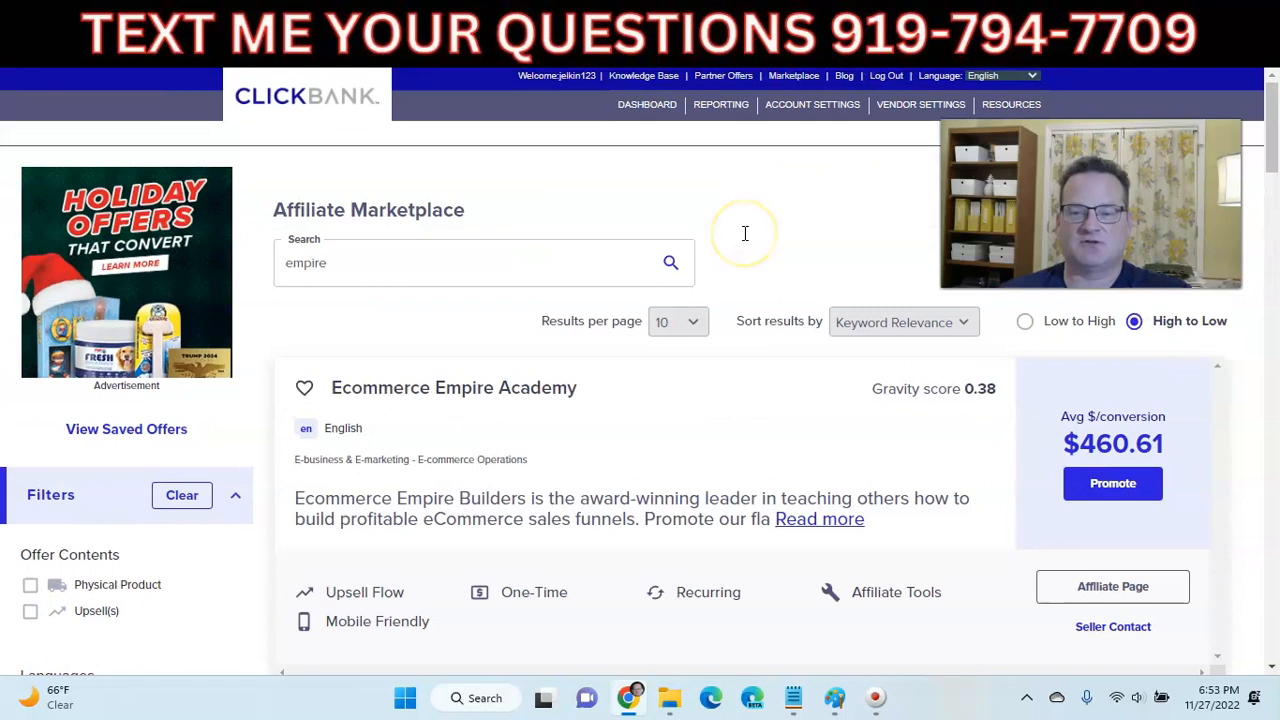
- Save the test Click Wealth System offer, then find the test Empire offer via search and save it
{"action": "left_click", "coordinate": [810, 27]}
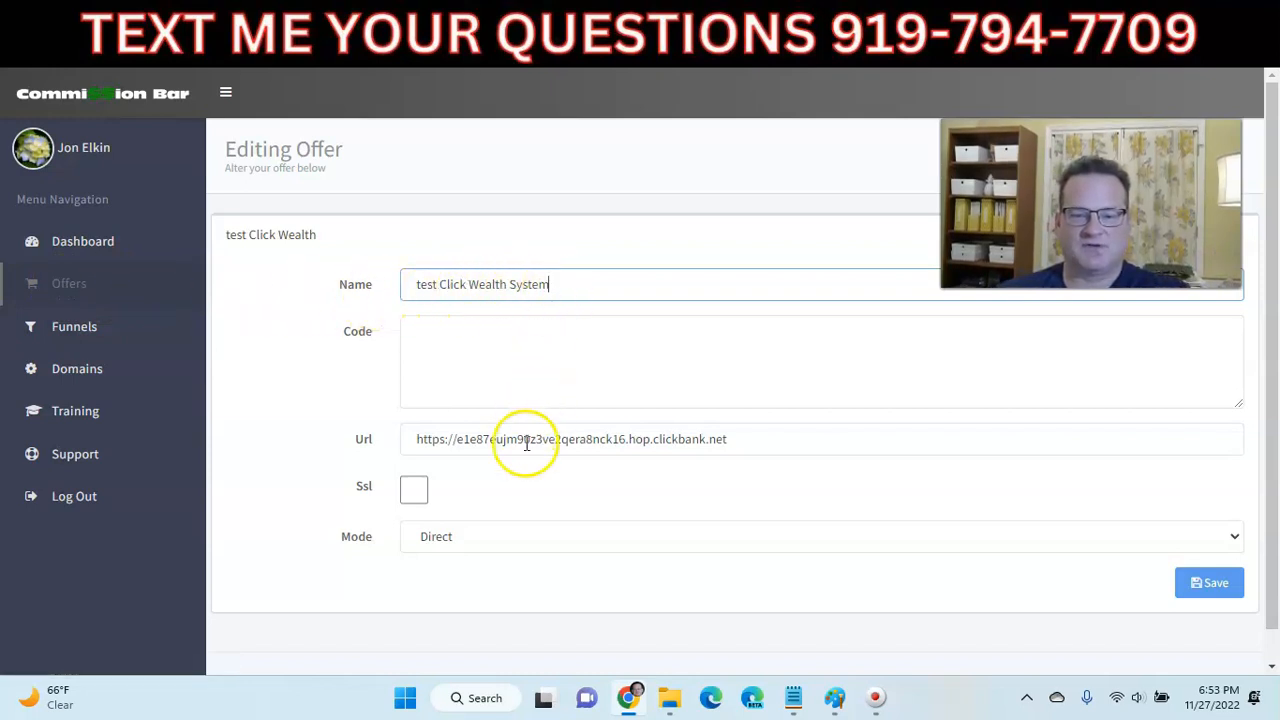
{"action": "left_click", "coordinate": [1200, 582]}
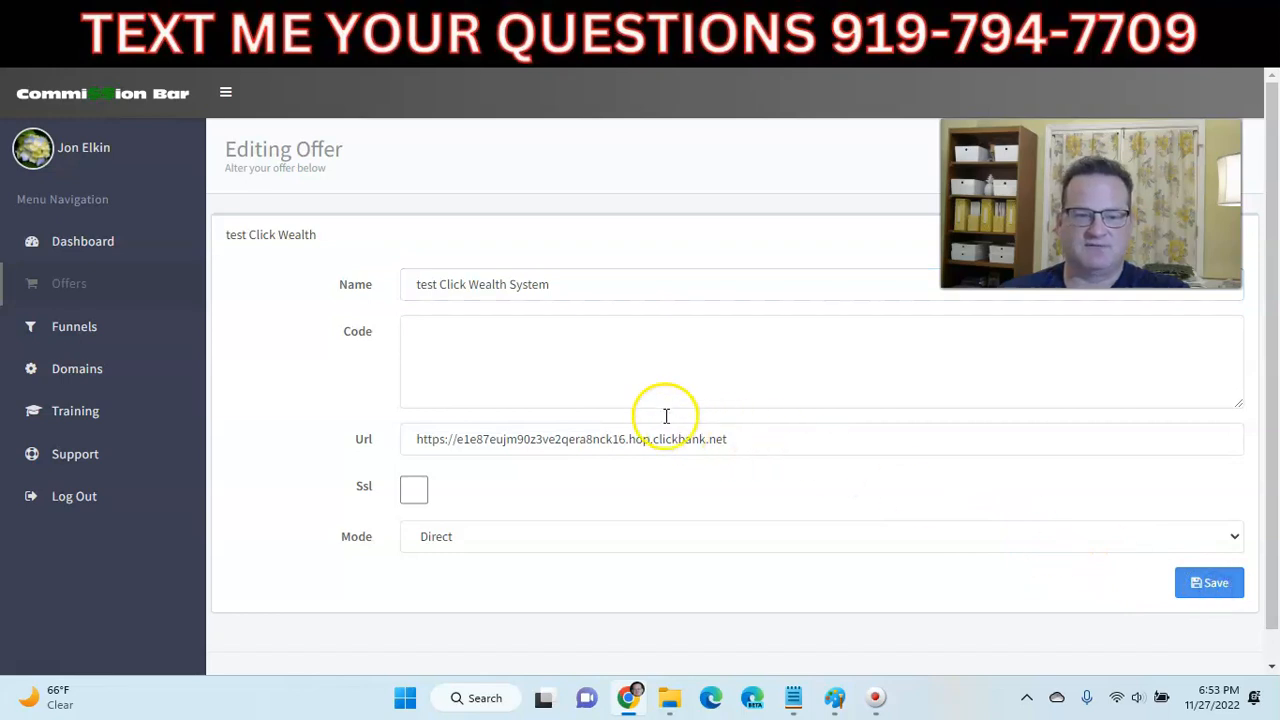
{"action": "left_click", "coordinate": [86, 287]}
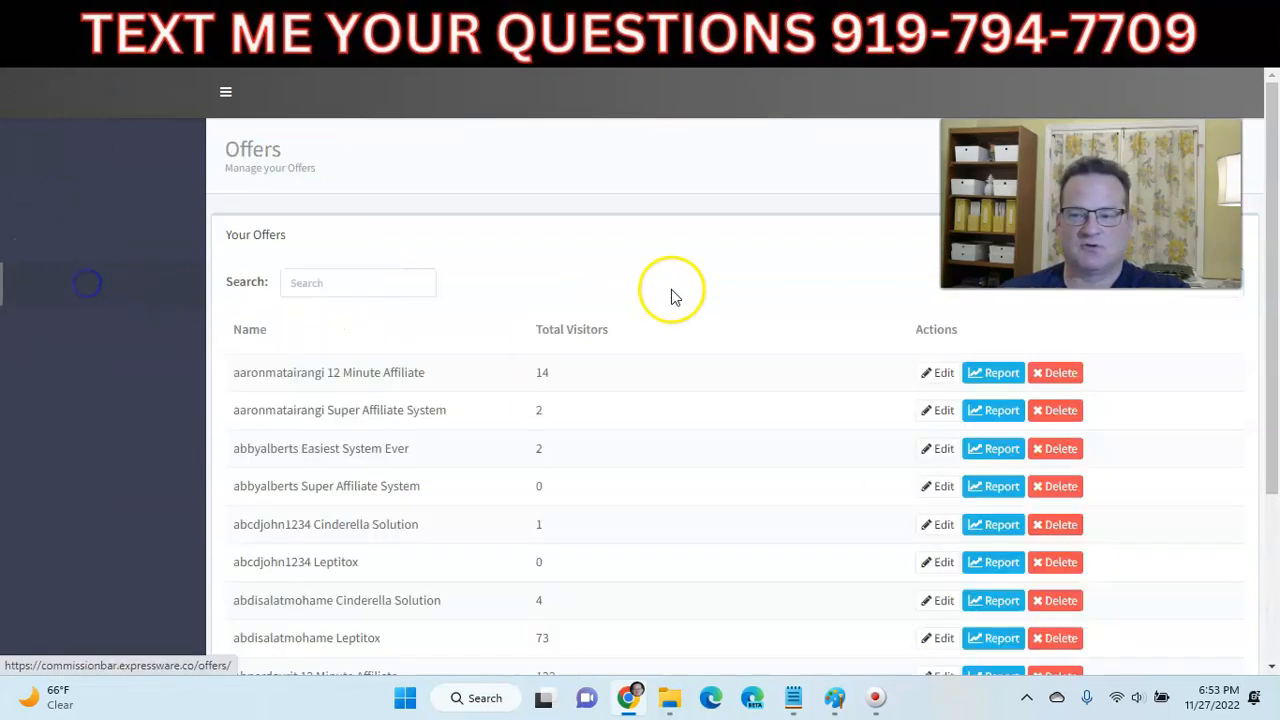
{"action": "left_click", "coordinate": [407, 278]}
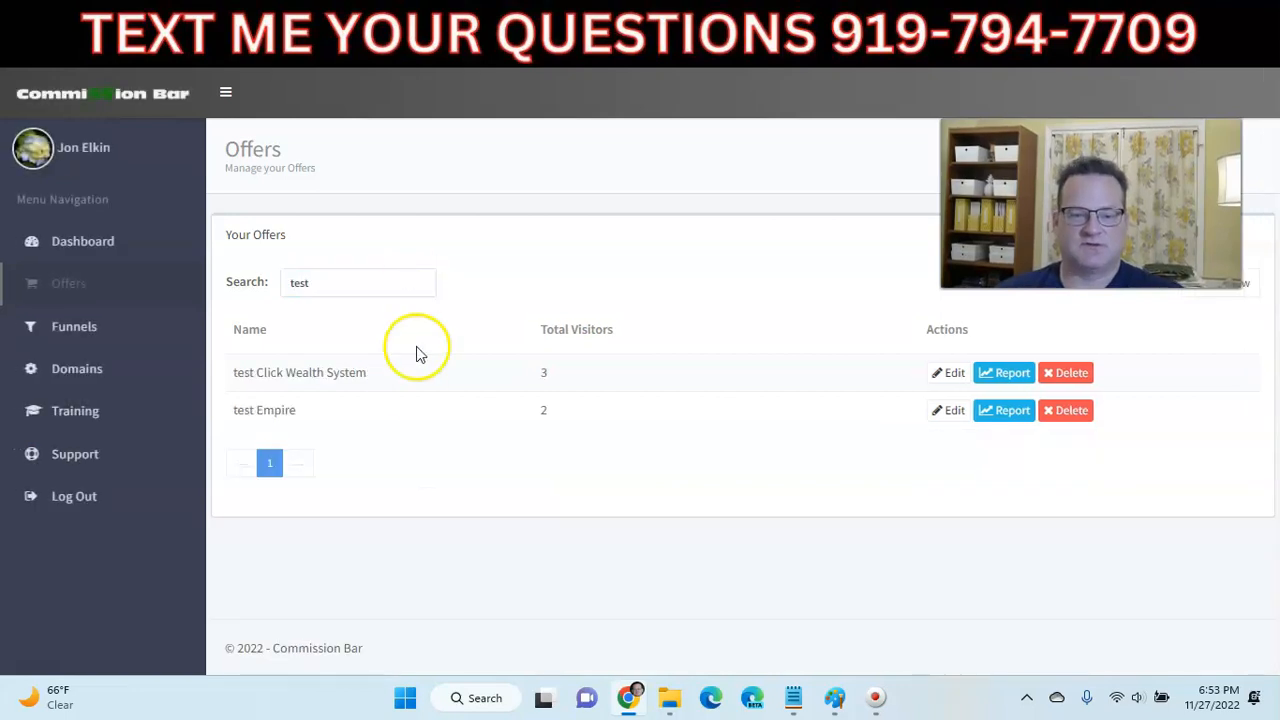
{"action": "left_click", "coordinate": [948, 410]}
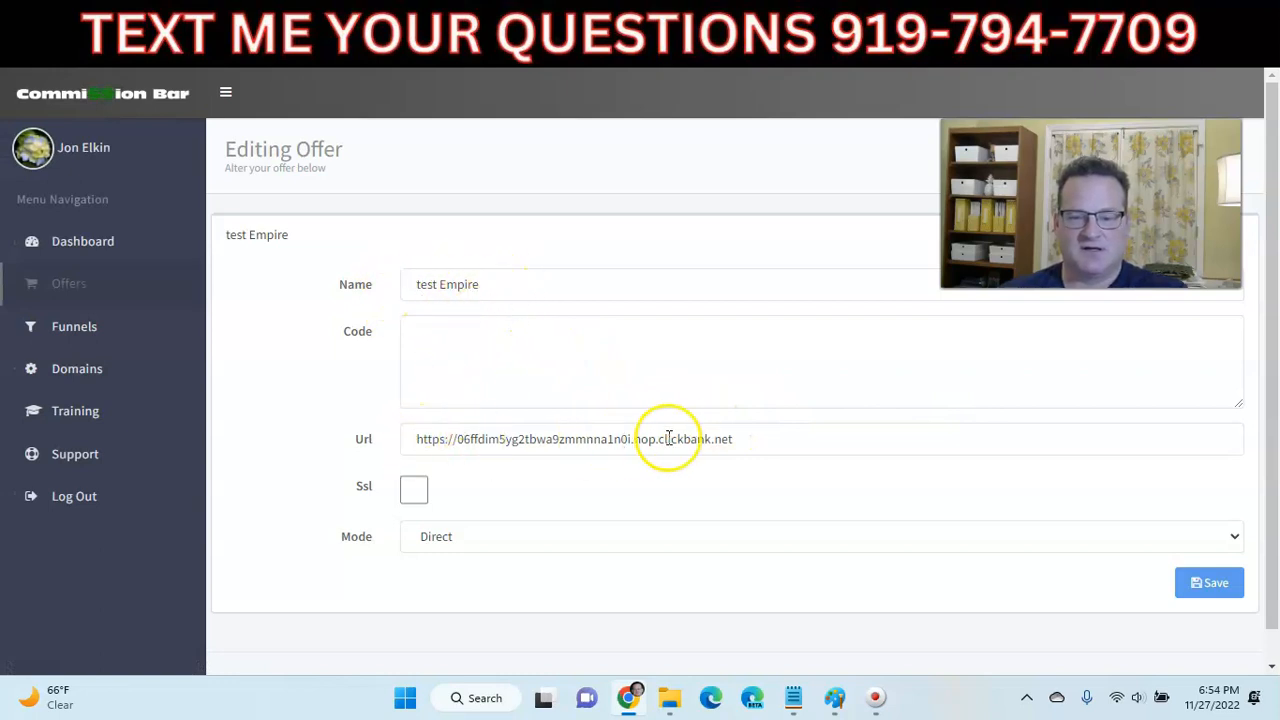
{"action": "left_click", "coordinate": [1207, 584]}
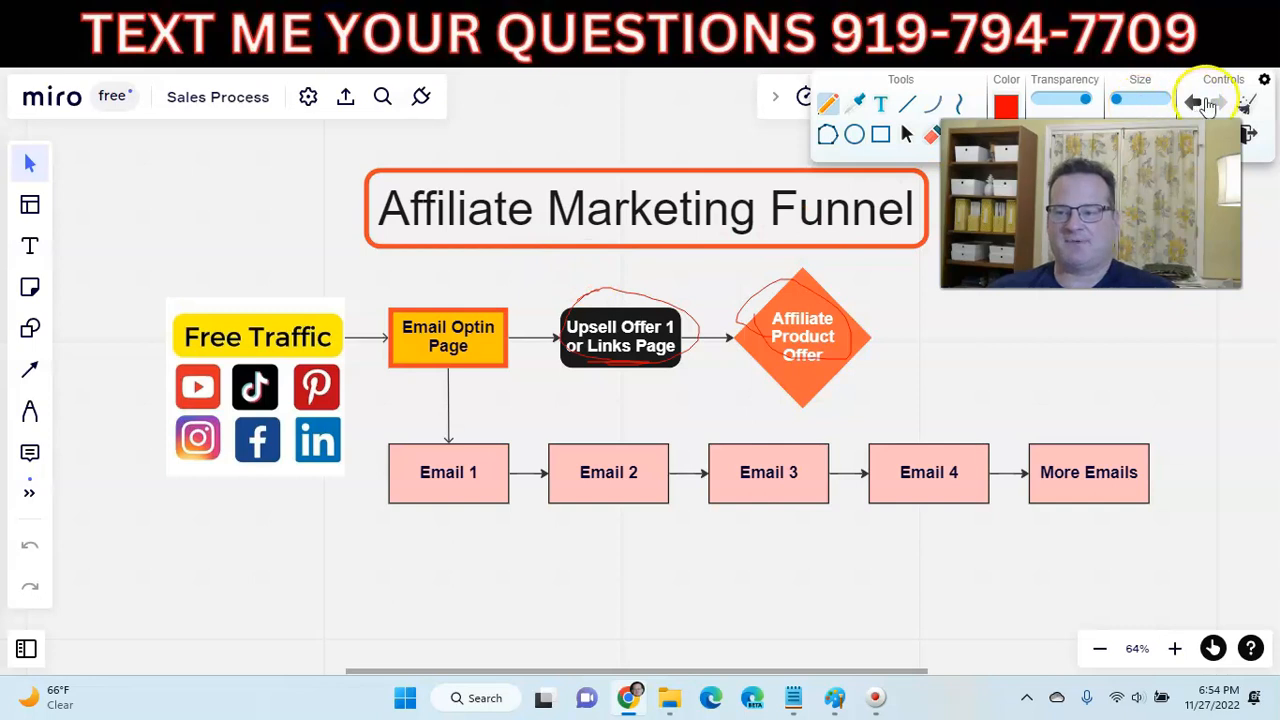
- Clear the red annotation marks on the Miro diagram, then open and search Commission Bar's funnels list
{"action": "left_click", "coordinate": [1248, 104]}
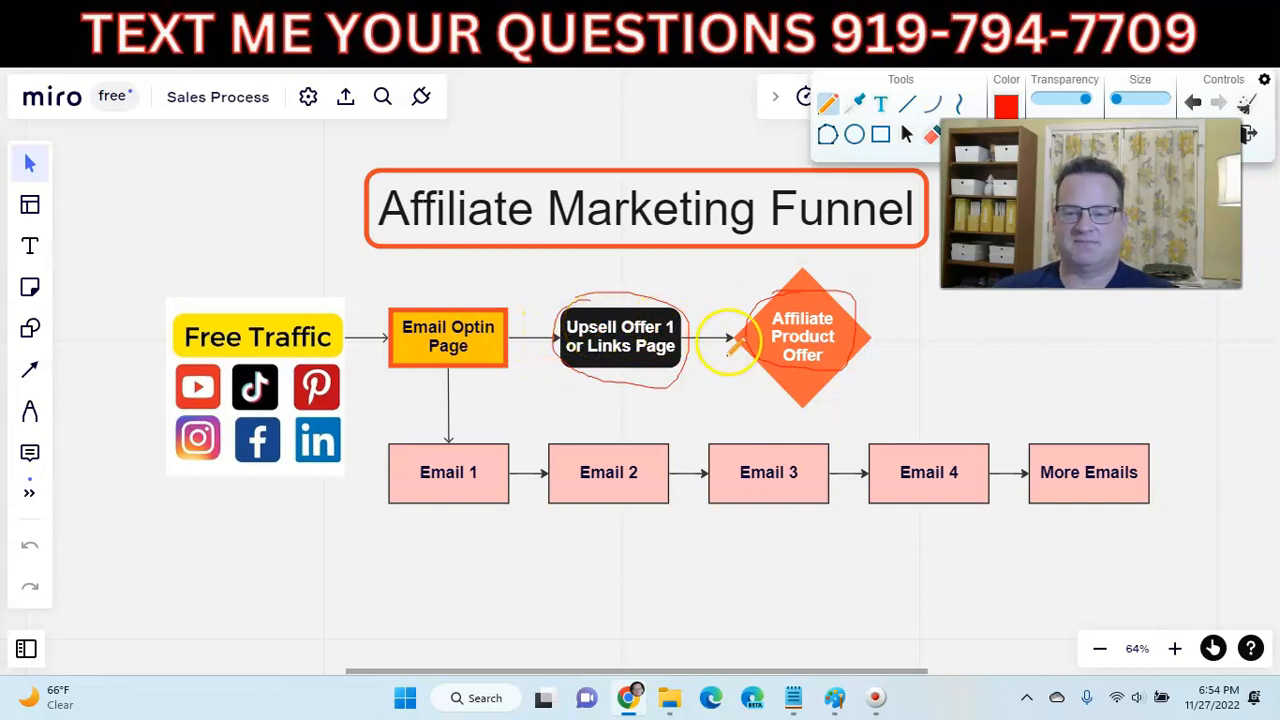
{"action": "left_click", "coordinate": [812, 21]}
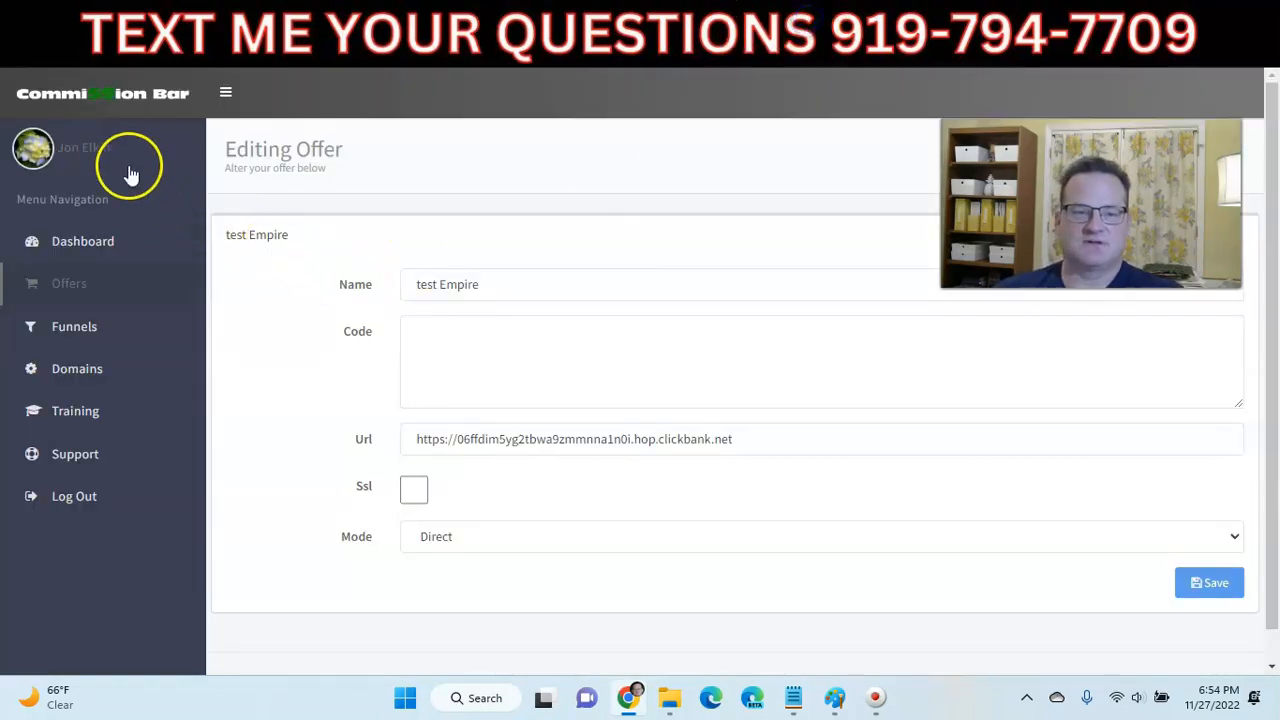
{"action": "left_click", "coordinate": [91, 337]}
{"action": "left_click", "coordinate": [383, 282]}
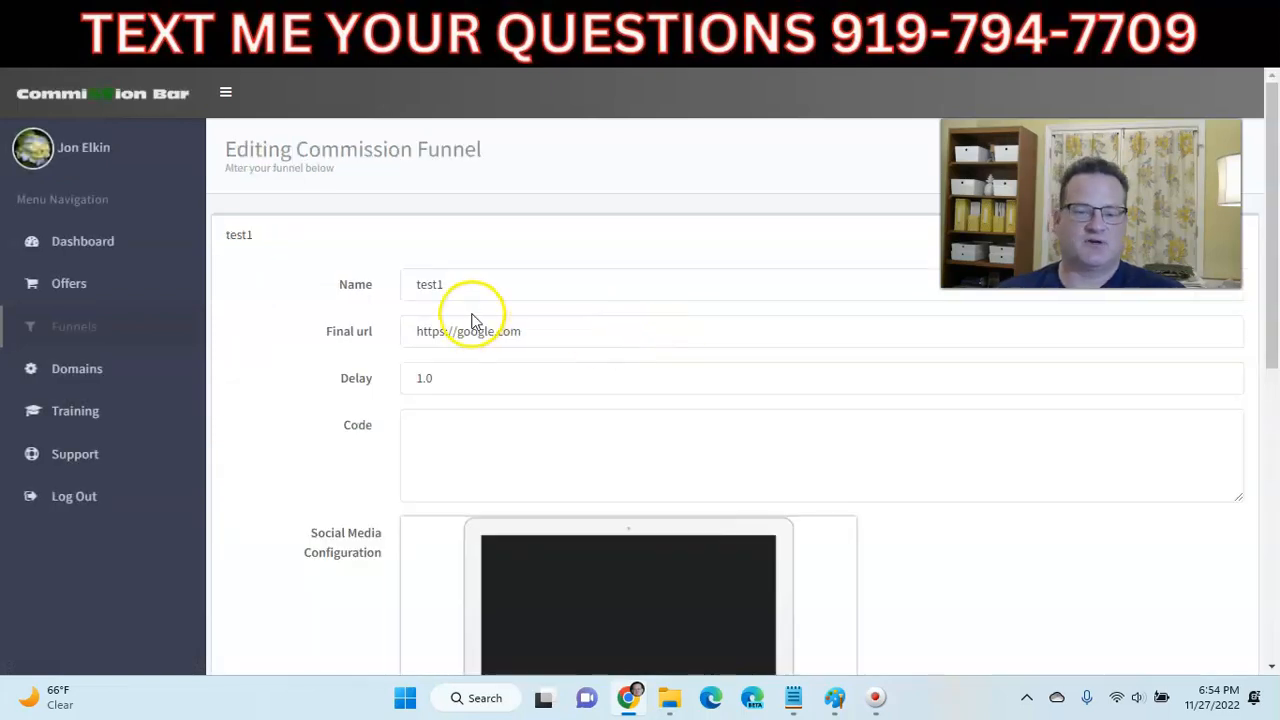
{"action": "scroll", "coordinate": [313, 360], "scroll_direction": "down", "scroll_amount": 2}
{"action": "scroll", "coordinate": [300, 350], "scroll_direction": "down", "scroll_amount": 5}
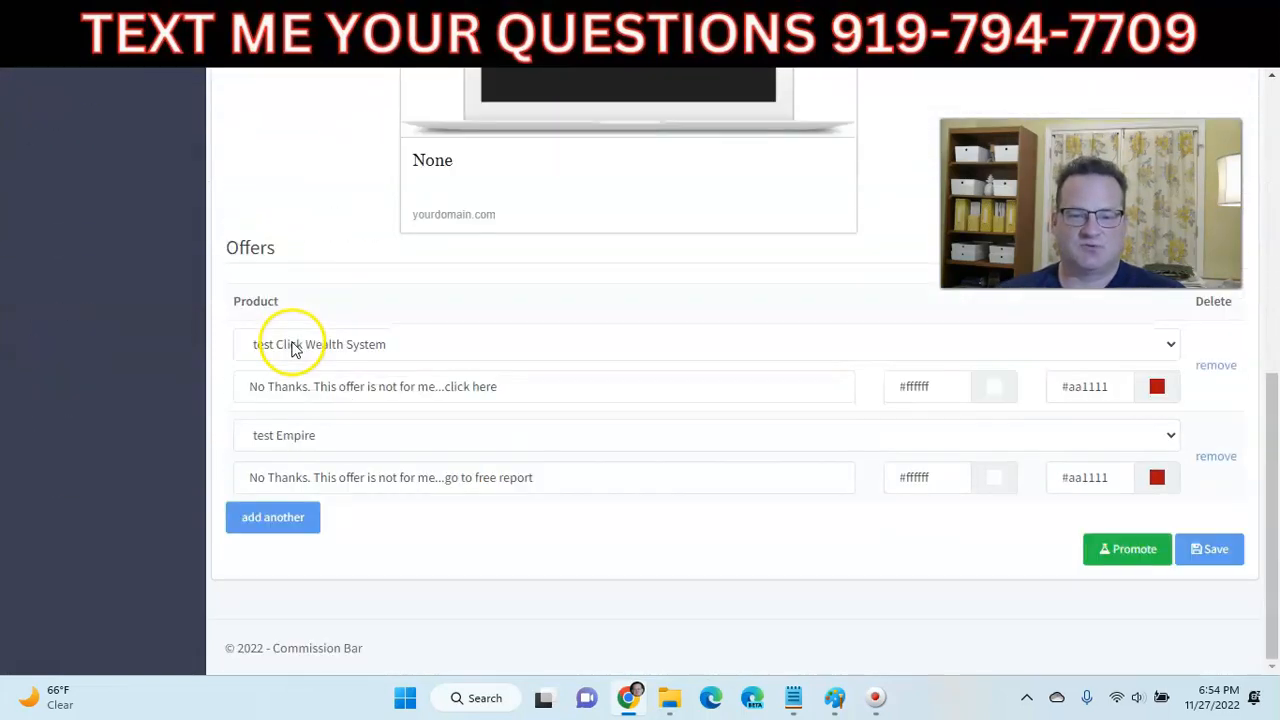
{"action": "scroll", "coordinate": [398, 358], "scroll_direction": "up", "scroll_amount": 1}
{"action": "scroll", "coordinate": [398, 358], "scroll_direction": "up", "scroll_amount": 7}
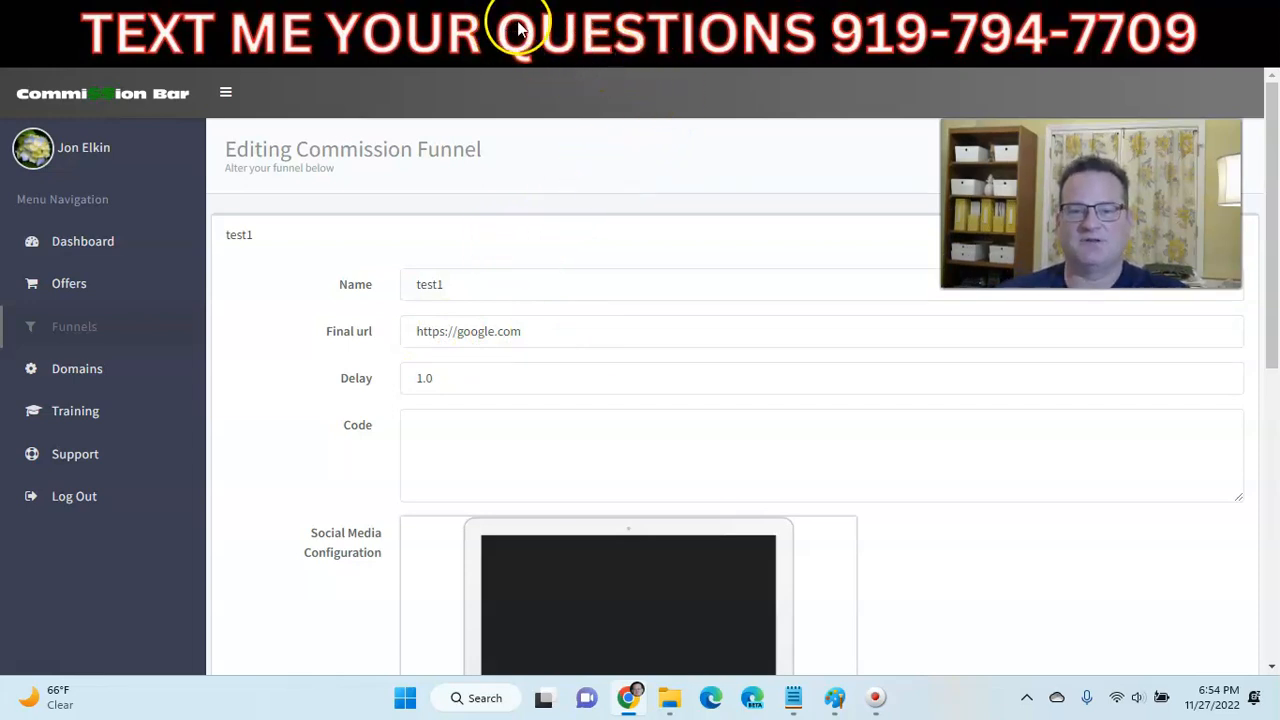
{"action": "left_click", "coordinate": [716, 28]}
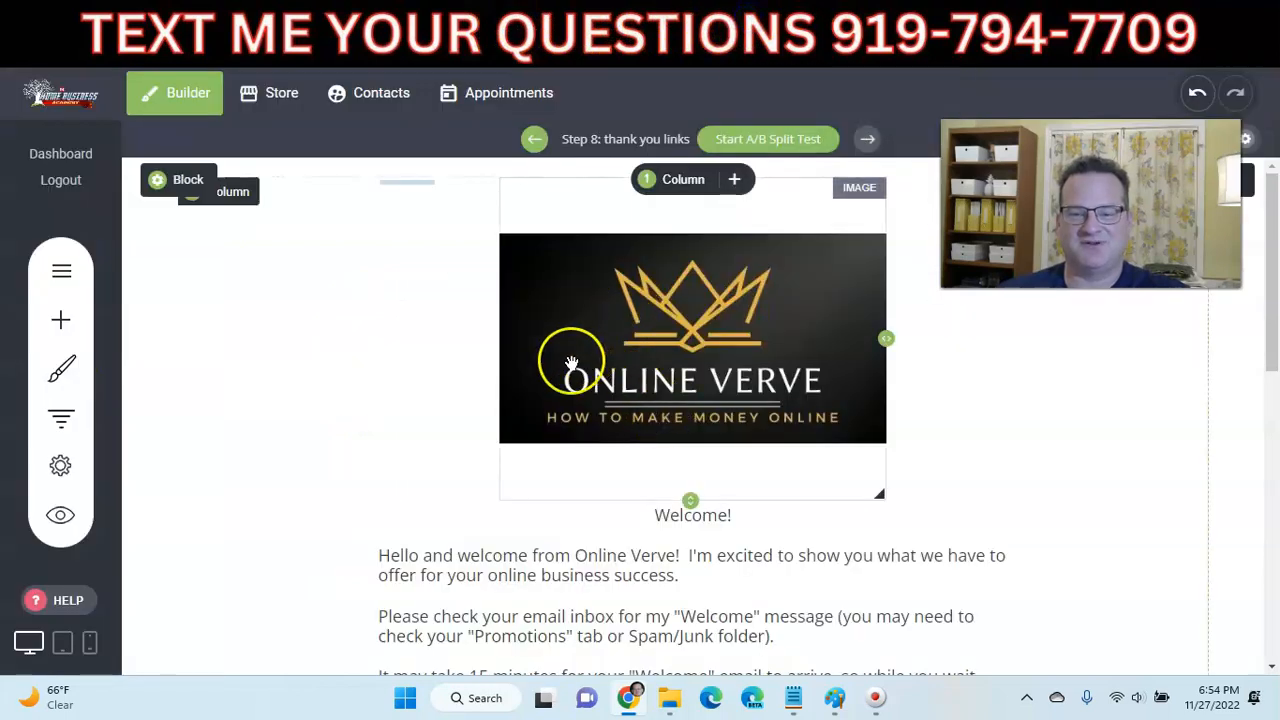
{"action": "scroll", "coordinate": [540, 375], "scroll_direction": "down", "scroll_amount": 1}
{"action": "scroll", "coordinate": [506, 386], "scroll_direction": "up", "scroll_amount": 1}
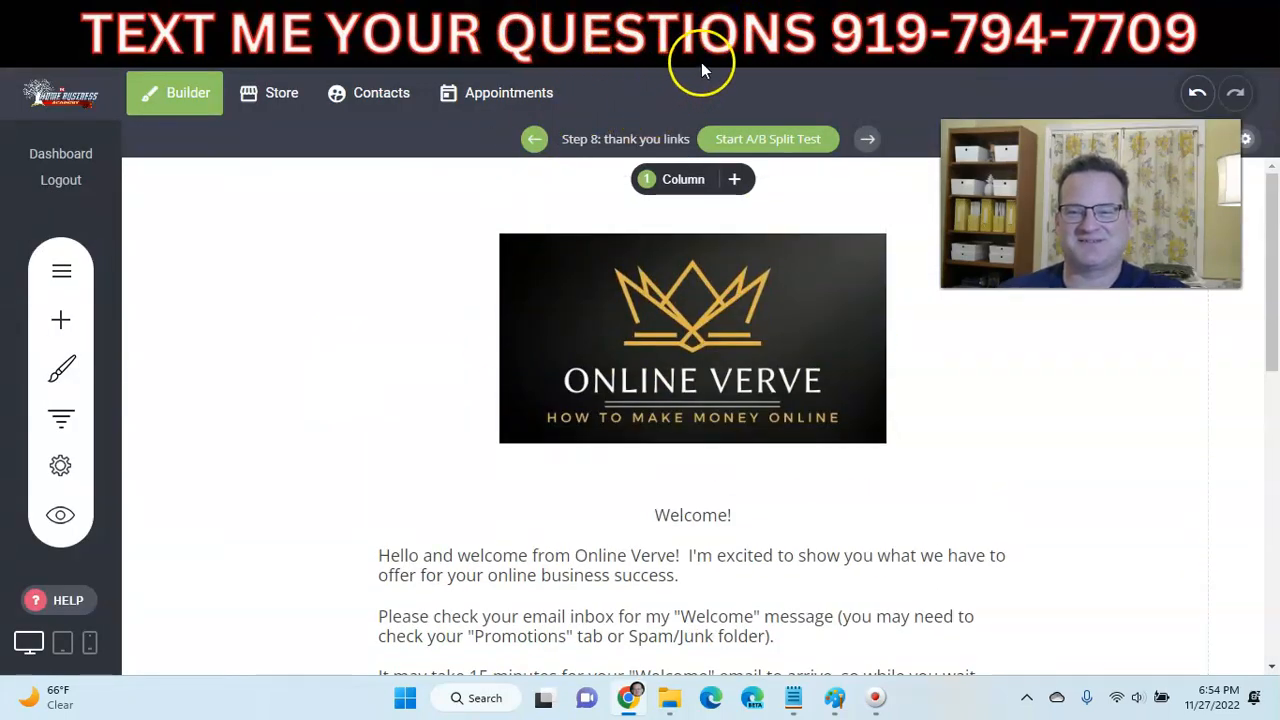
{"action": "left_click", "coordinate": [790, 22]}
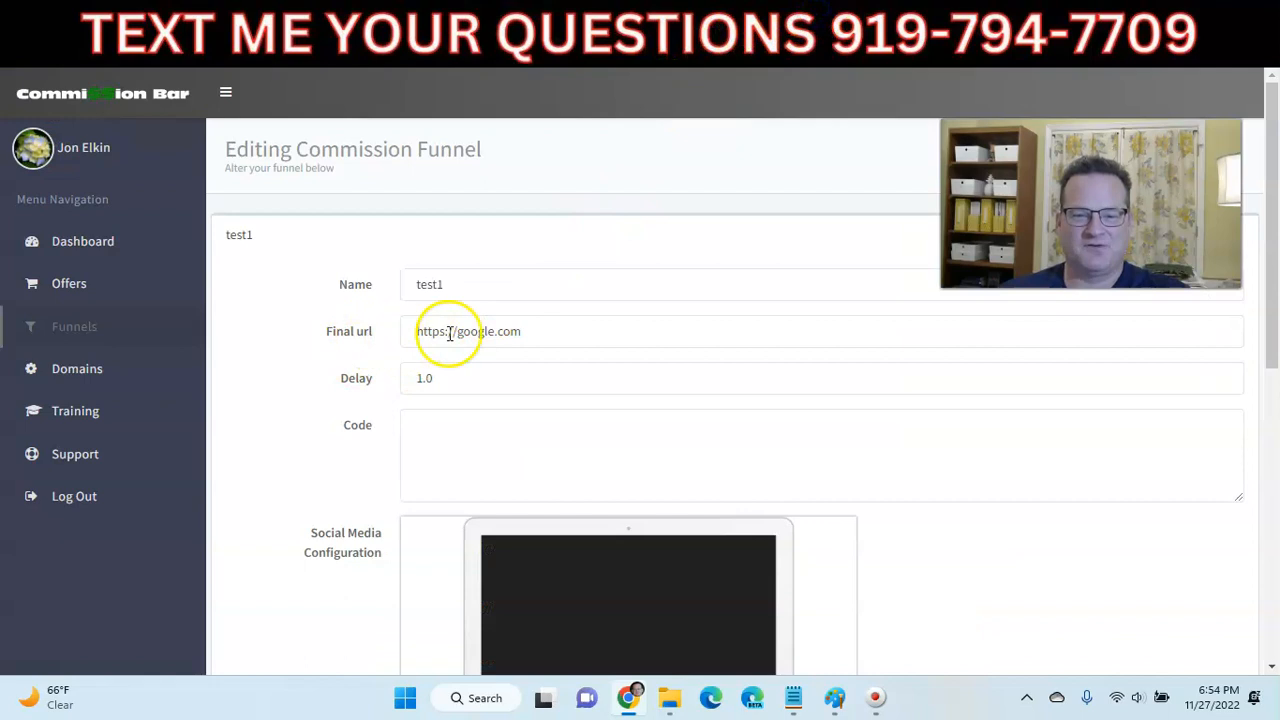
{"action": "left_click", "coordinate": [340, 30]}
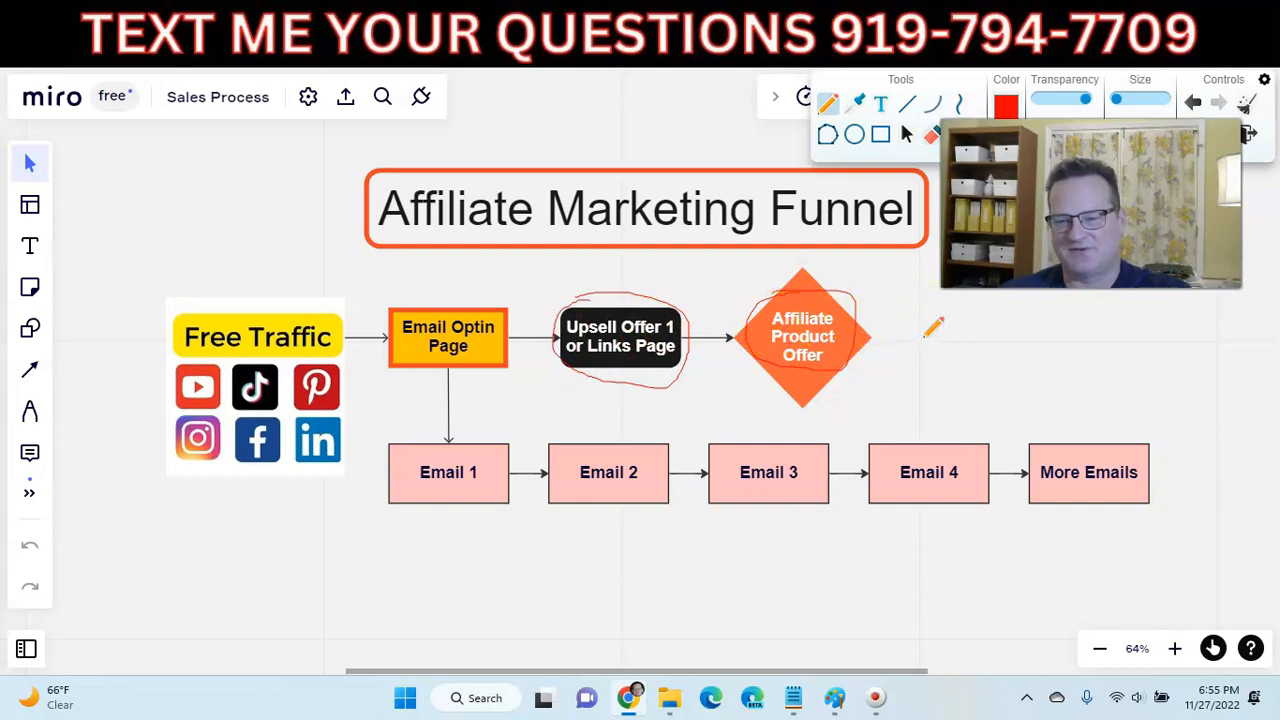
{"action": "left_click", "coordinate": [748, 26]}
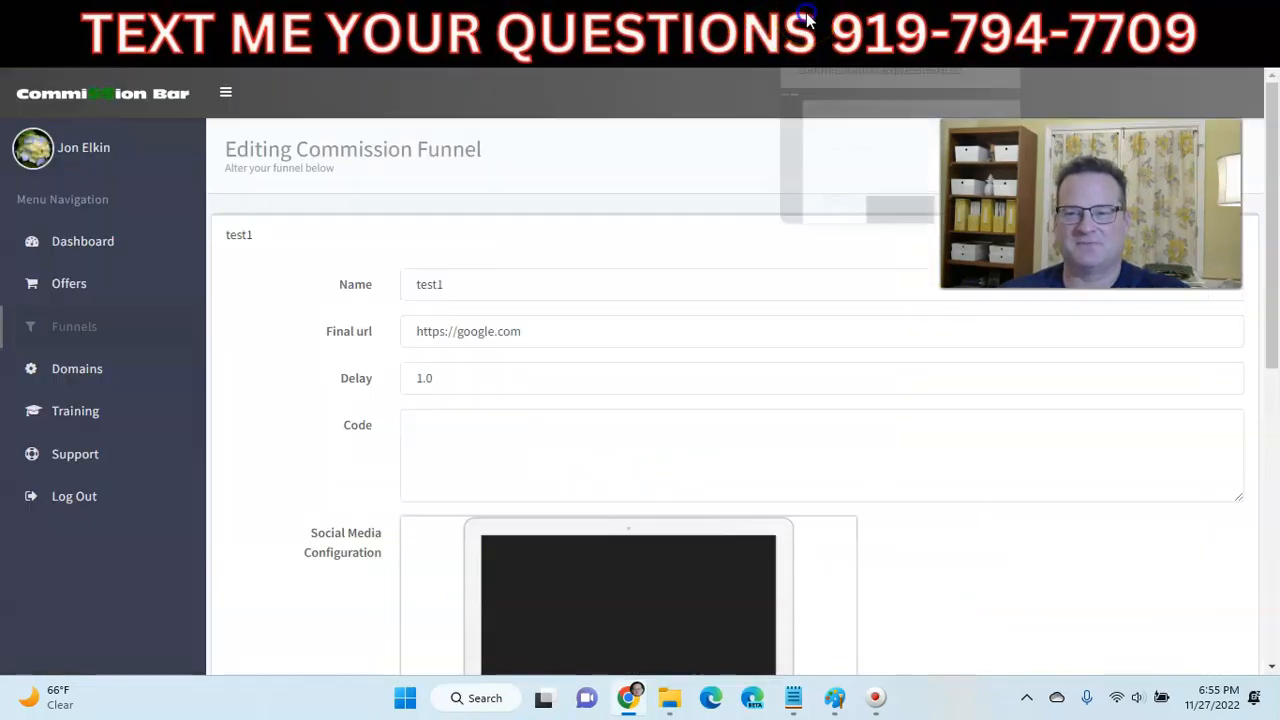
{"action": "left_click", "coordinate": [808, 22]}
{"action": "scroll", "coordinate": [430, 326], "scroll_direction": "down", "scroll_amount": 6}
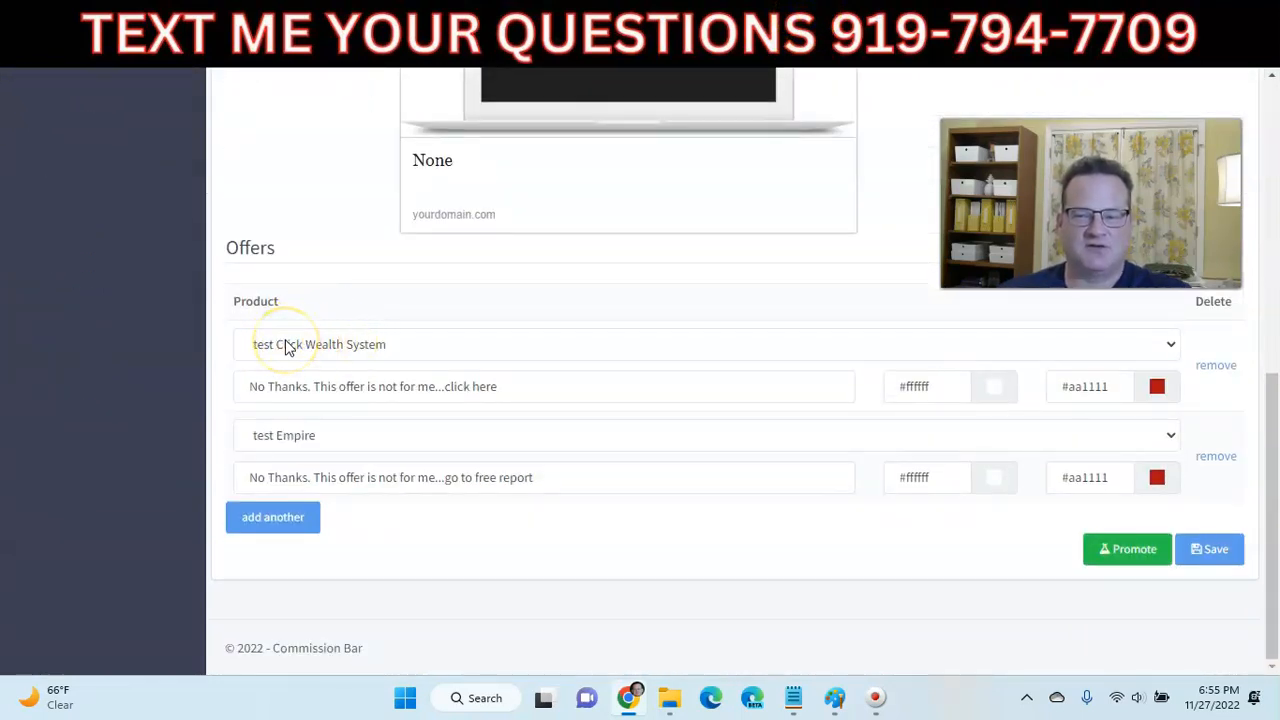
- Keep test Click Wealth System as the first offer and turn its bar from red to green #11aa28
{"action": "left_click", "coordinate": [285, 345]}
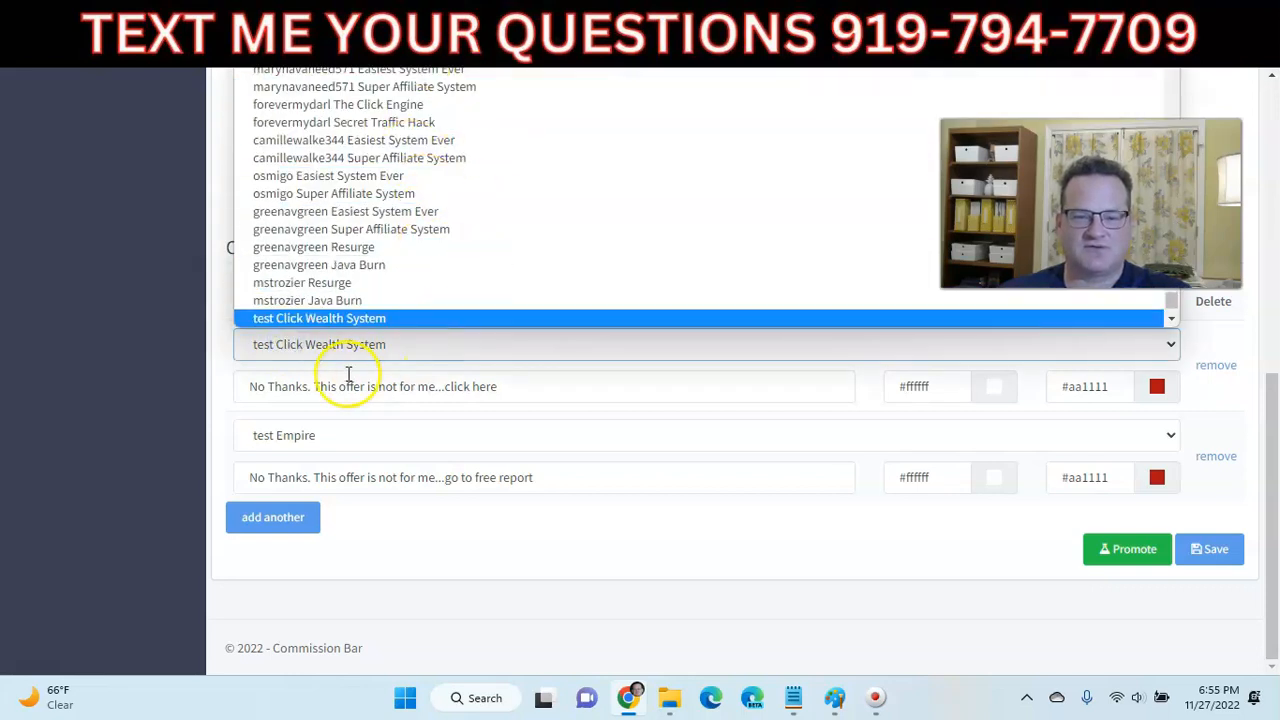
{"action": "left_click", "coordinate": [259, 355]}
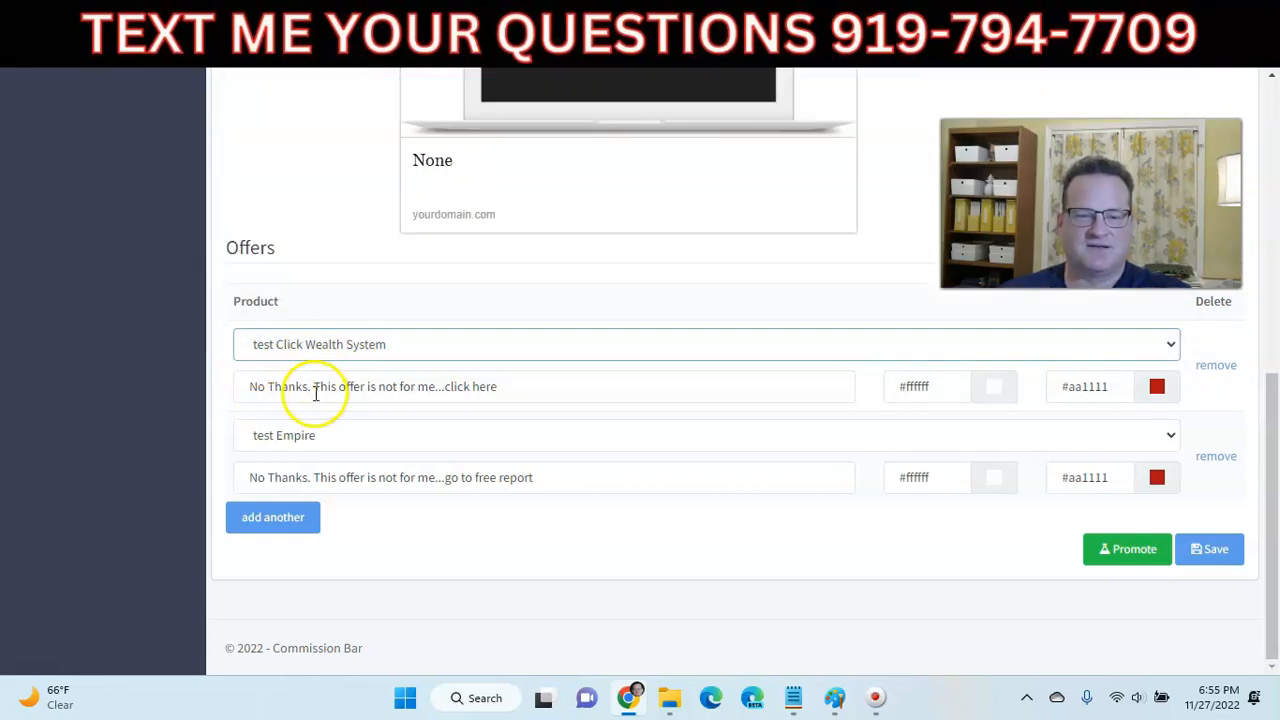
{"action": "left_click", "coordinate": [264, 387]}
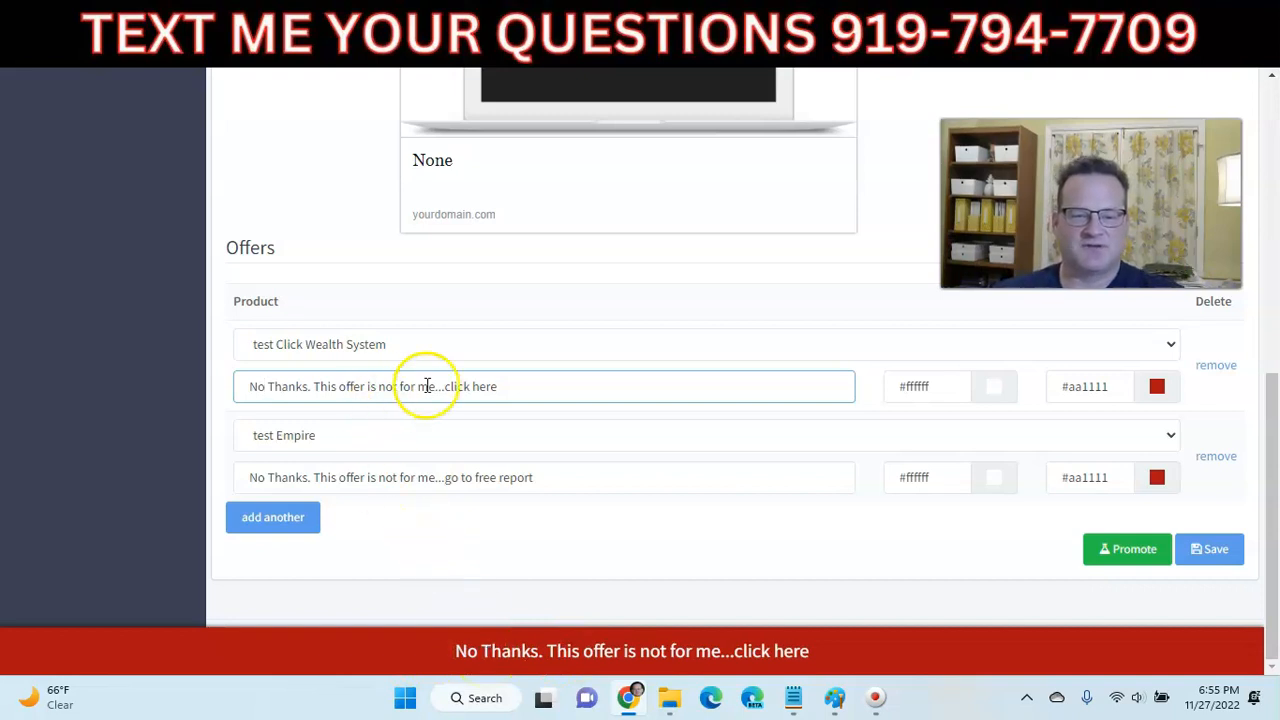
{"action": "left_click", "coordinate": [1150, 397]}
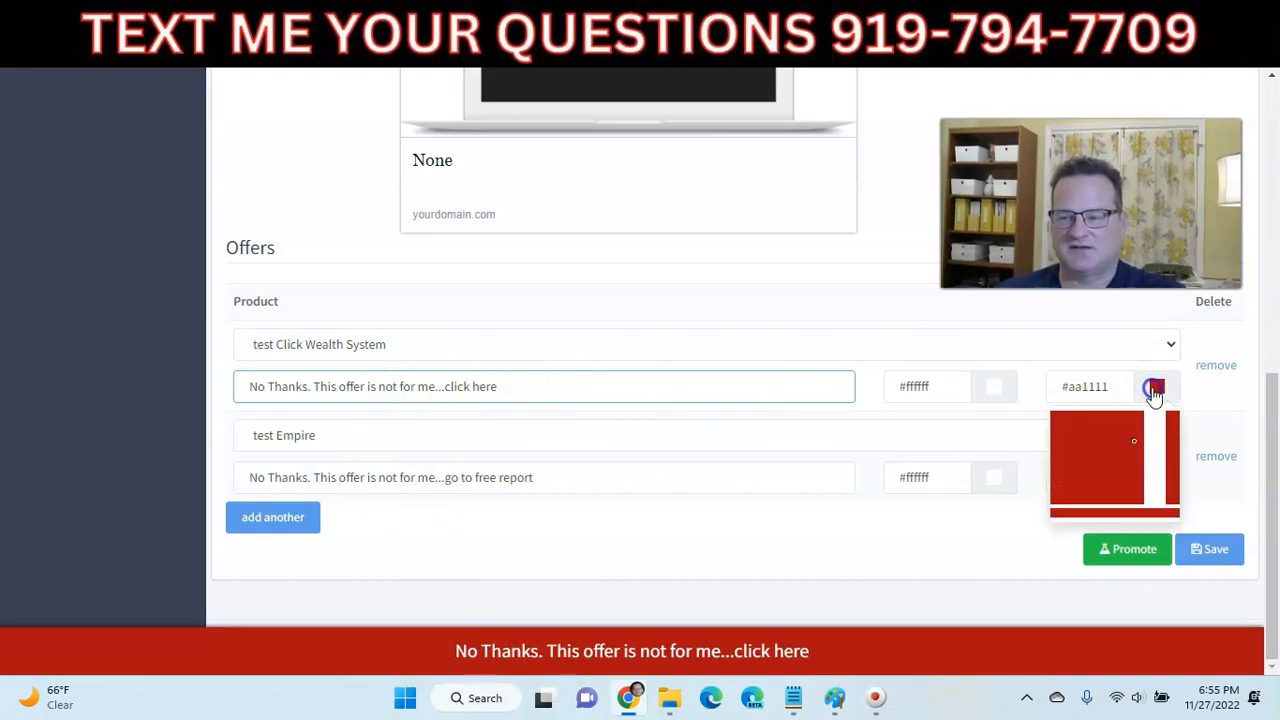
{"action": "left_click", "coordinate": [1155, 470]}
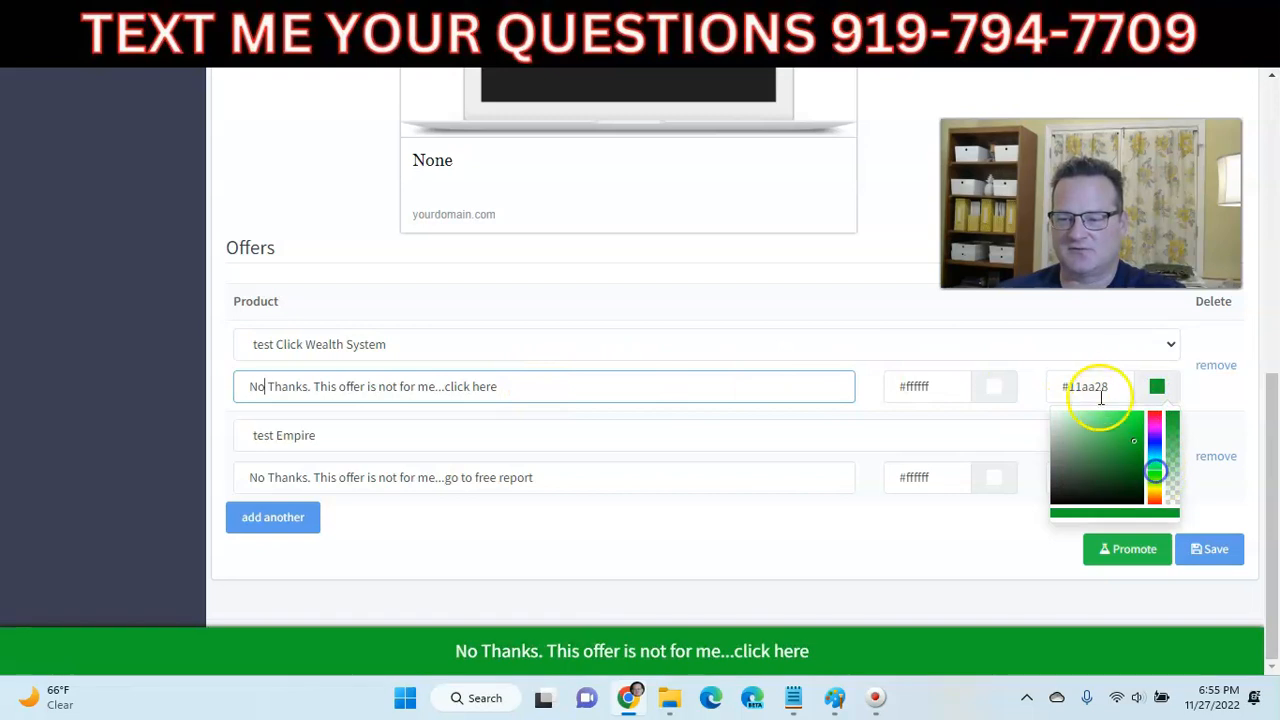
{"action": "left_click_drag", "start_coordinate": [1108, 387], "coordinate": [1058, 397]}
{"action": "key", "text": "ctrl+c"}
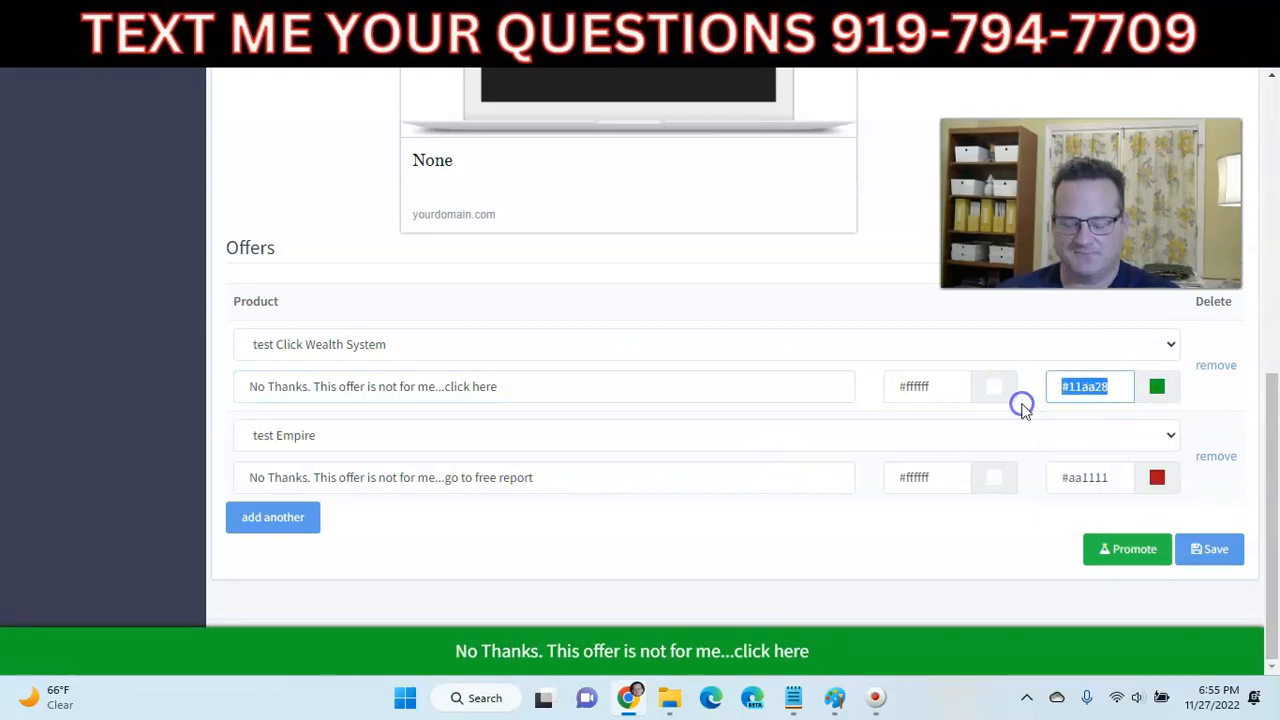
- Replace the test Empire offer's red bar colour with green #11aa28
{"action": "left_click_drag", "start_coordinate": [1090, 478], "coordinate": [1062, 484]}
{"action": "key", "text": "ctrl+v"}
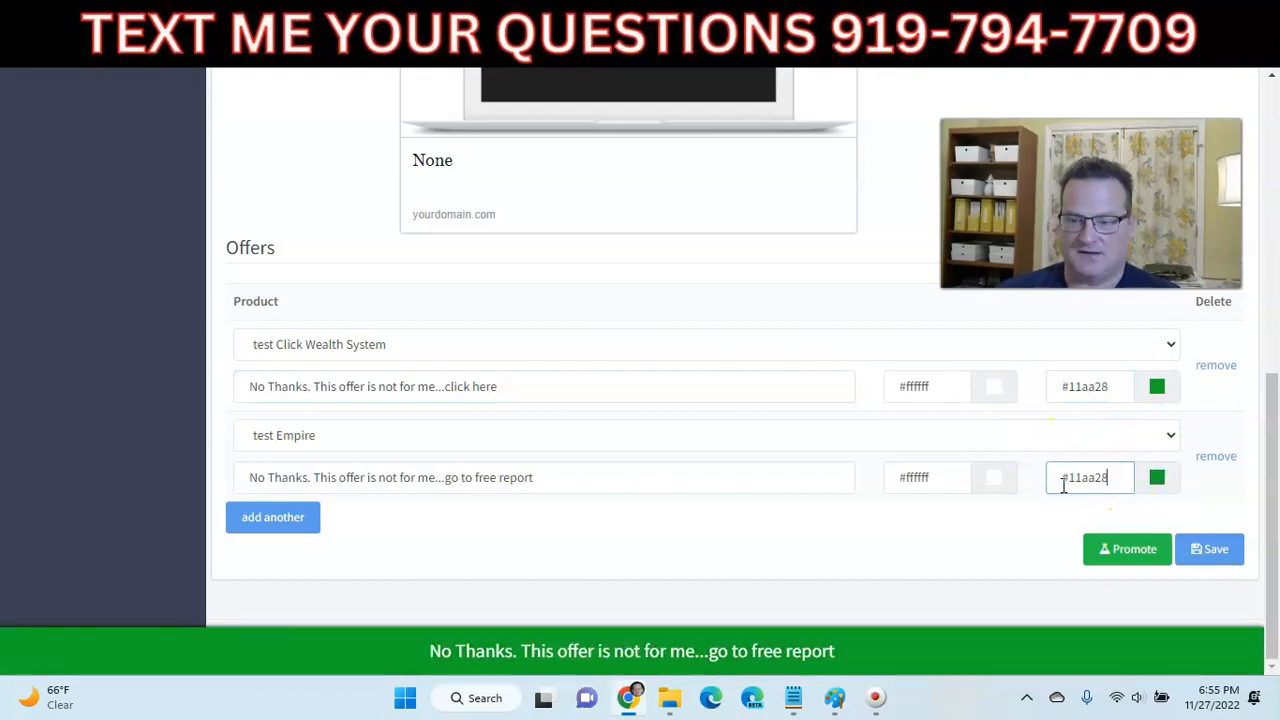
{"action": "left_click", "coordinate": [1192, 549]}
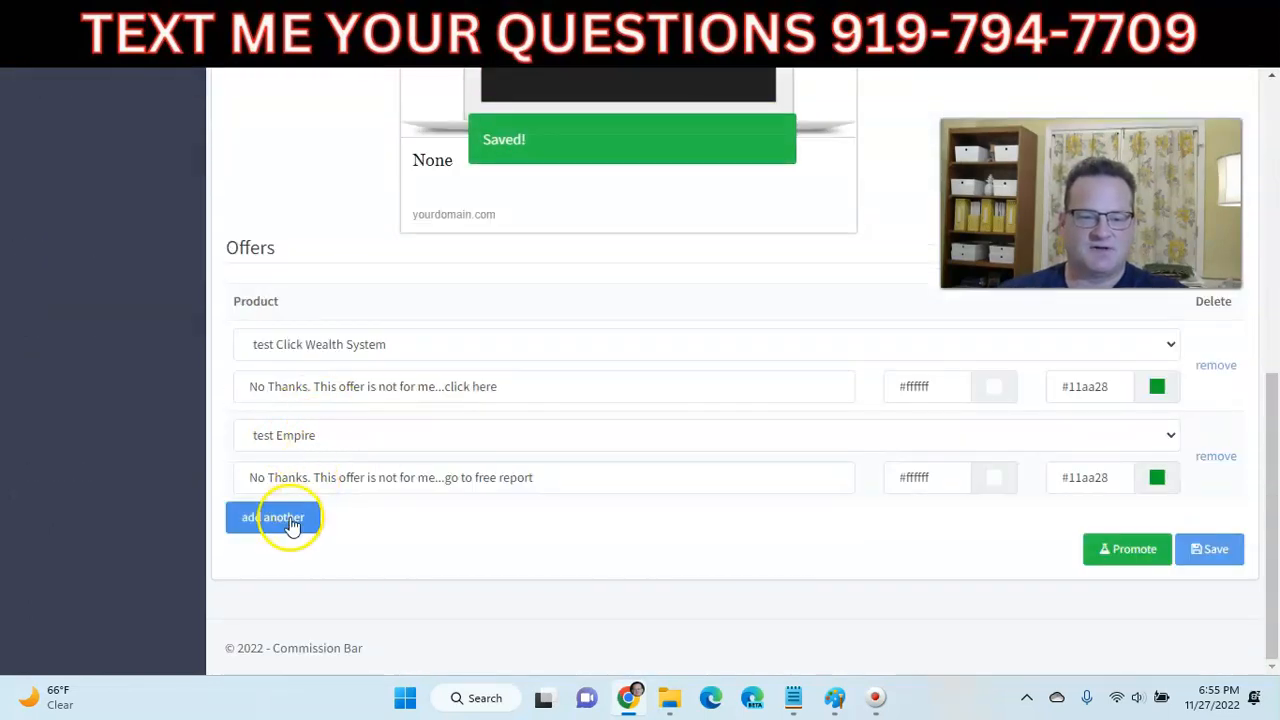
- Add two extra offer rows, delete both, and save the funnel with only two offers
{"action": "left_click", "coordinate": [292, 524]}
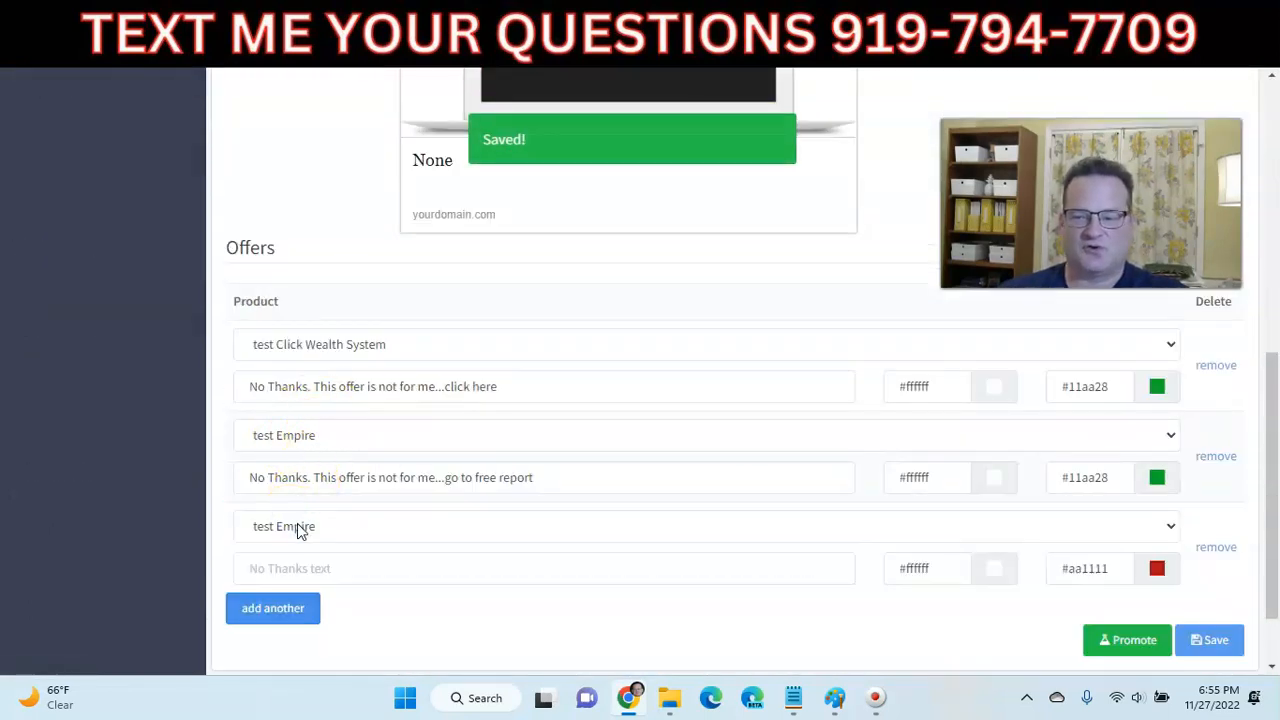
{"action": "left_click", "coordinate": [271, 608]}
{"action": "scroll", "coordinate": [385, 518], "scroll_direction": "down", "scroll_amount": 3}
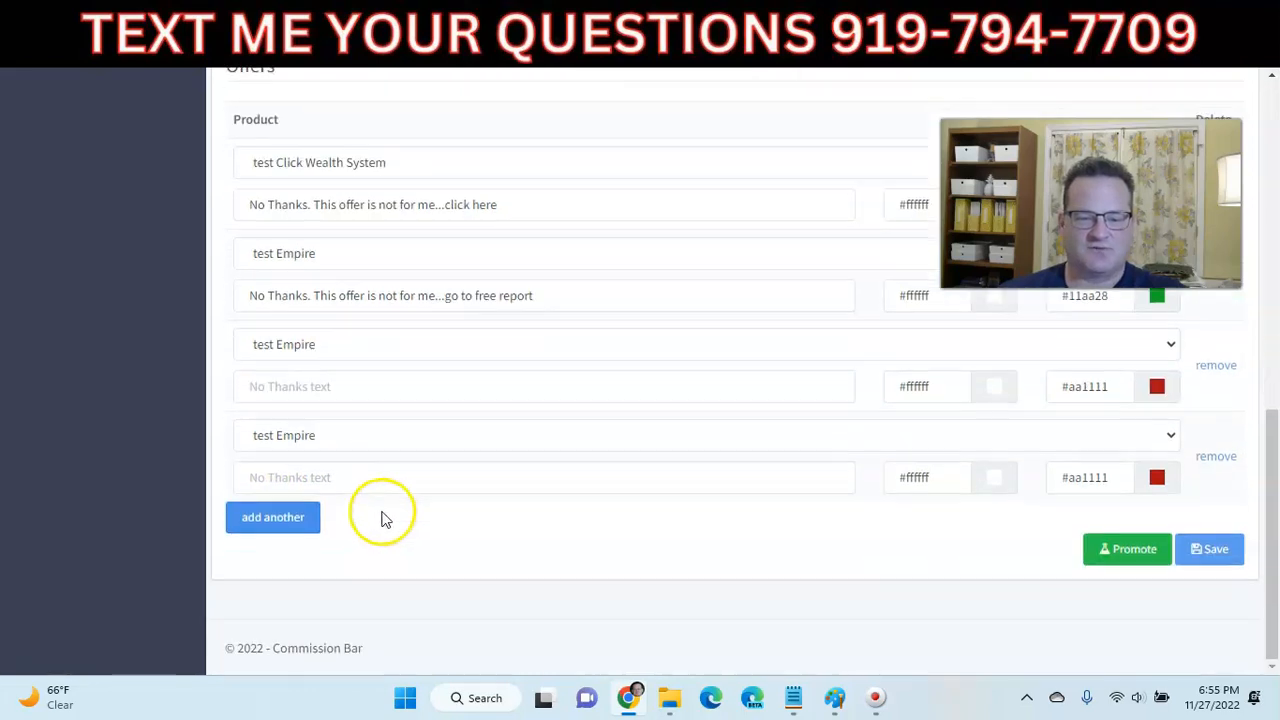
{"action": "left_click", "coordinate": [1222, 366]}
{"action": "left_click", "coordinate": [1216, 460]}
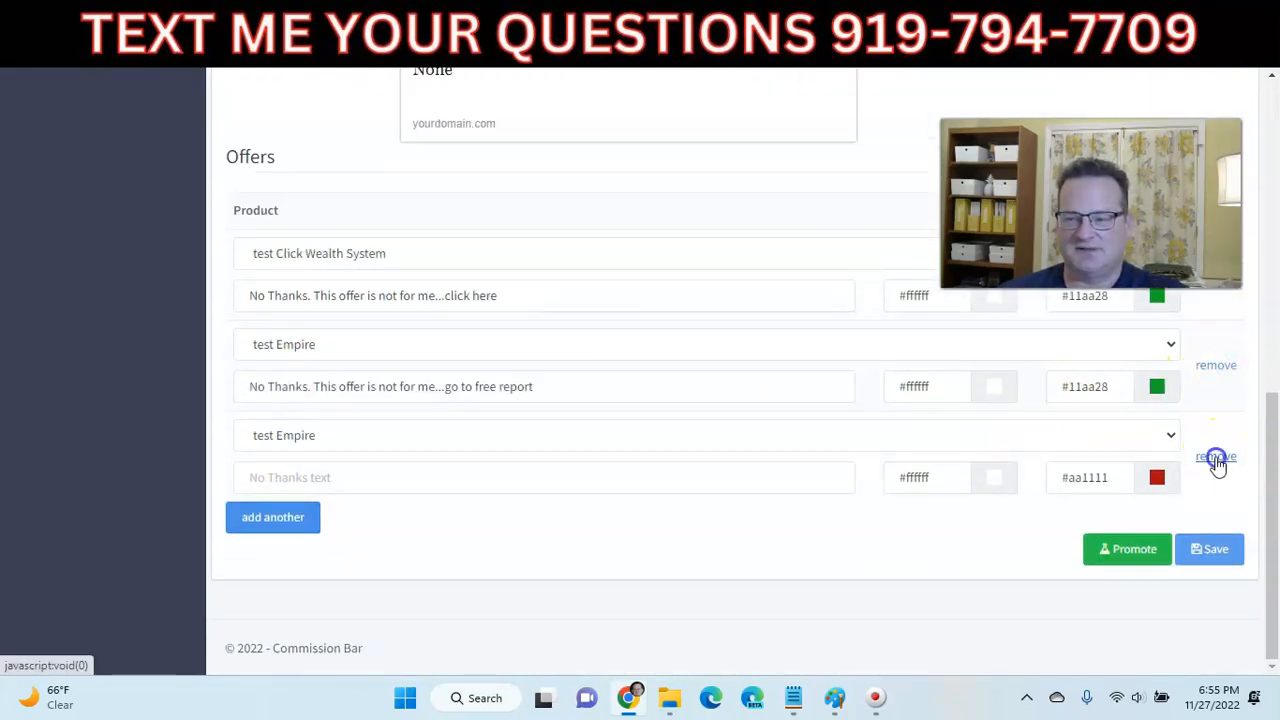
{"action": "left_click", "coordinate": [1205, 550]}
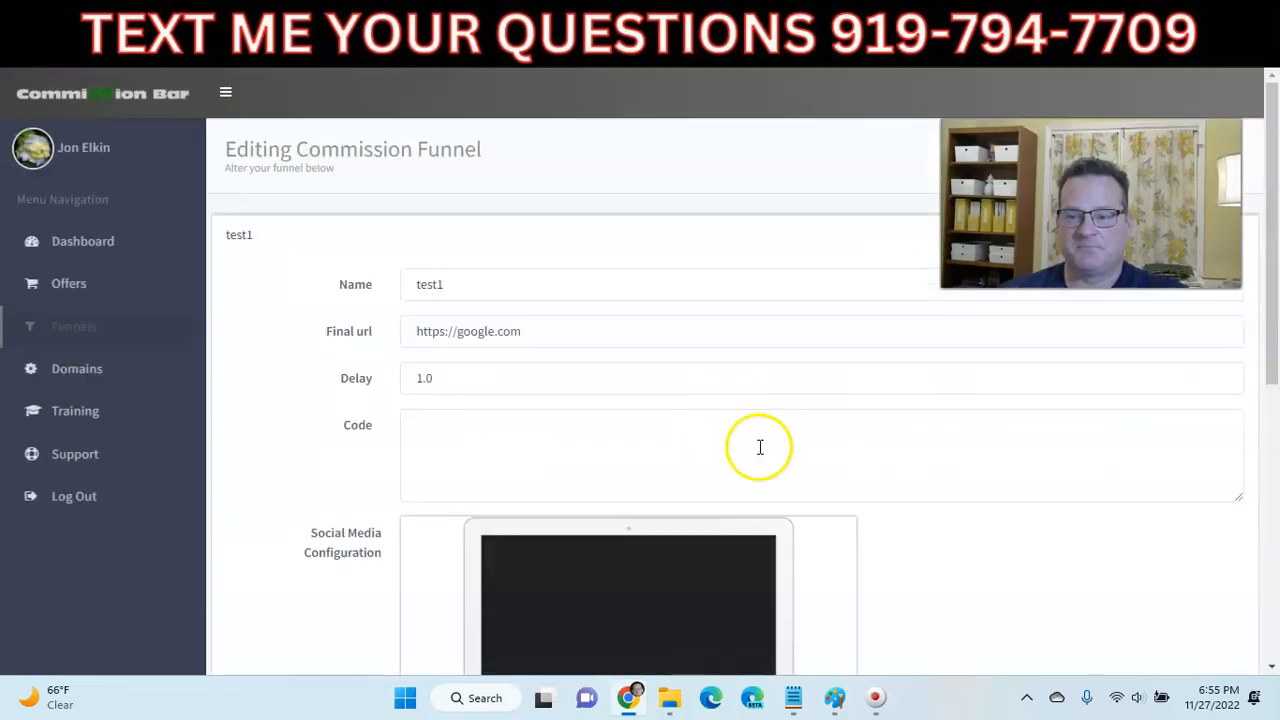
{"action": "scroll", "coordinate": [775, 445], "scroll_direction": "down", "scroll_amount": 4}
{"action": "scroll", "coordinate": [950, 545], "scroll_direction": "down", "scroll_amount": 2}
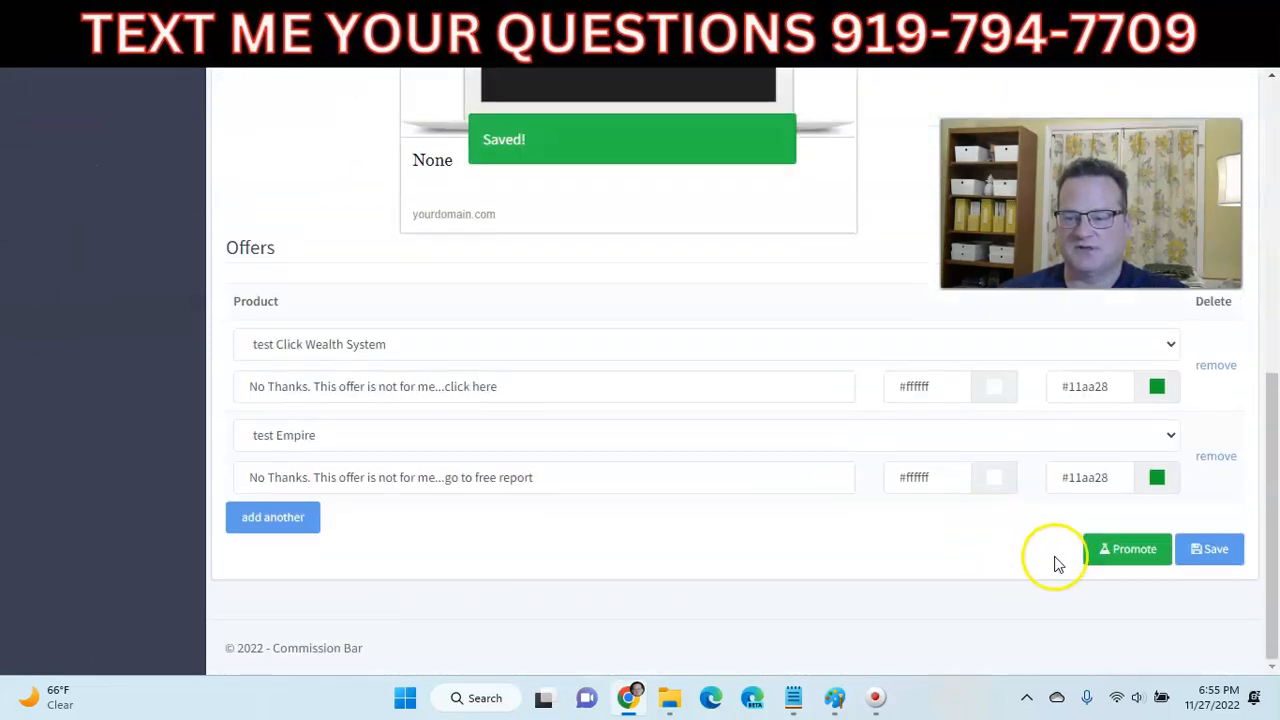
- Generate the funnel's promote link on promote.commissionbar.com, close it, and save the funnel again
{"action": "left_click", "coordinate": [1100, 549]}
{"action": "left_click", "coordinate": [571, 340]}
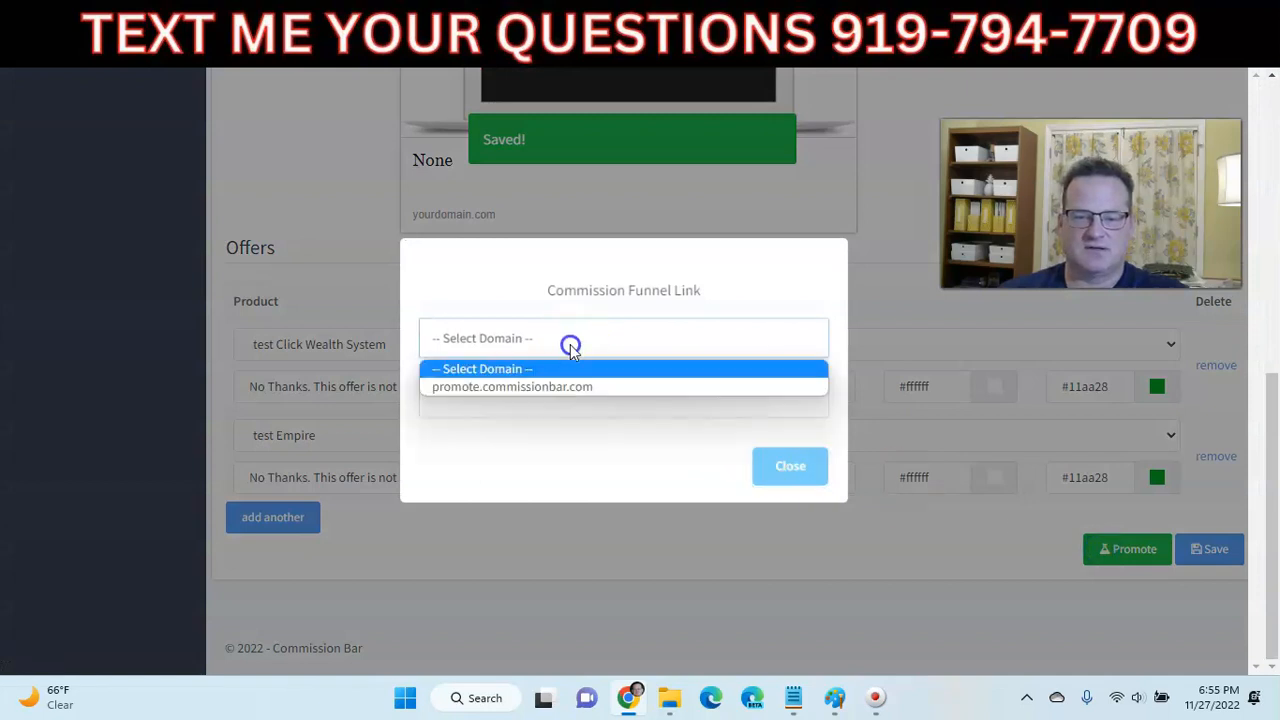
{"action": "left_click", "coordinate": [556, 385]}
{"action": "left_click", "coordinate": [557, 395]}
{"action": "left_click", "coordinate": [776, 462]}
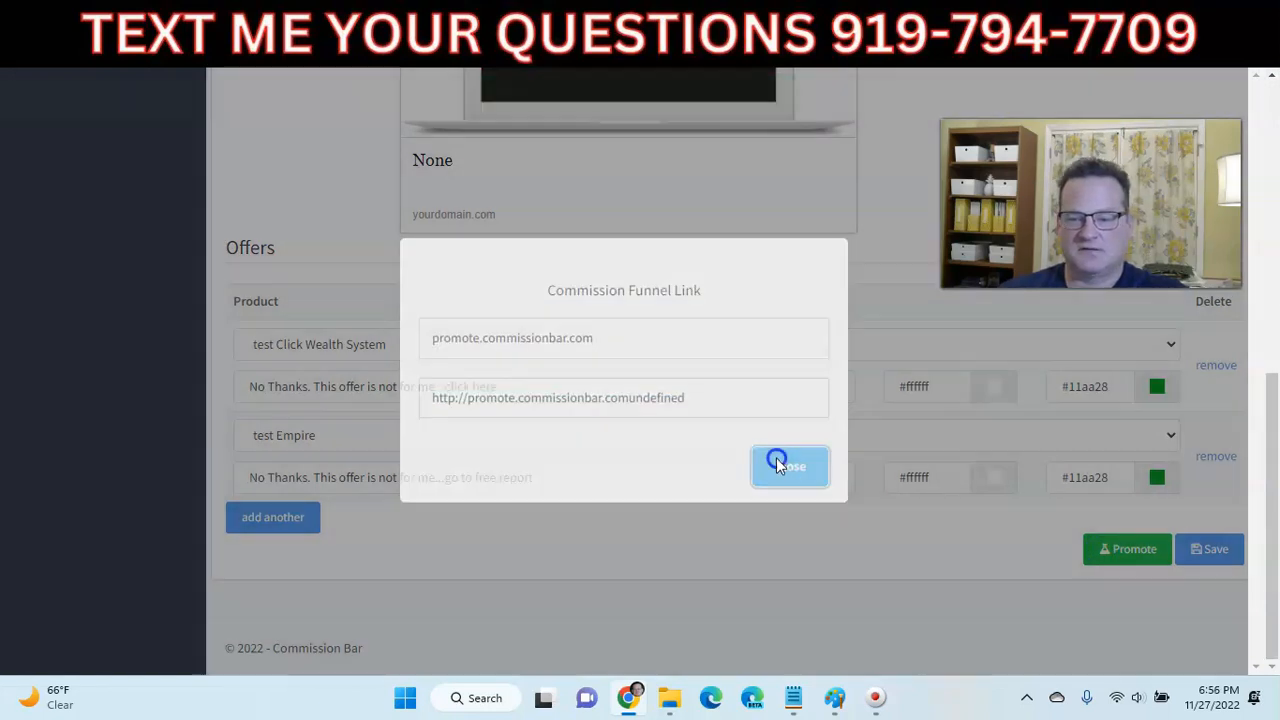
{"action": "left_click", "coordinate": [1209, 549]}
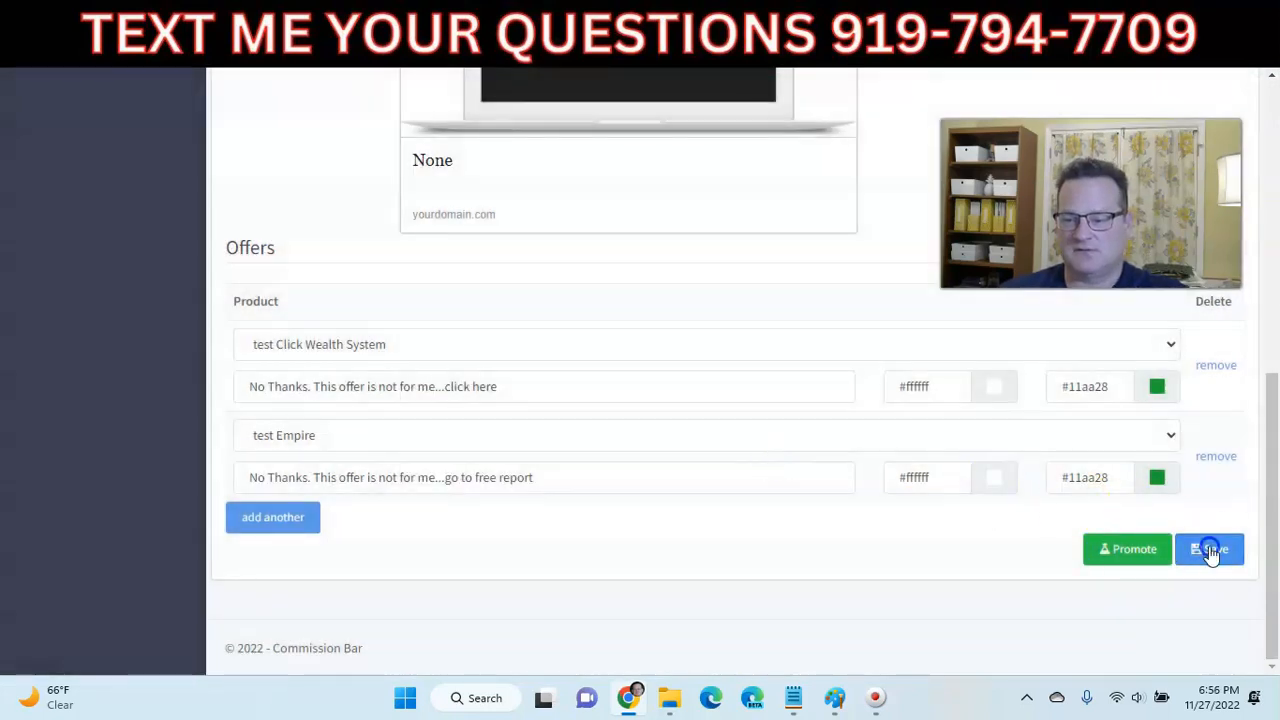
- Regenerate the promote link on the promote.commissionbar.com domain and close the link window
{"action": "left_click", "coordinate": [627, 323]}
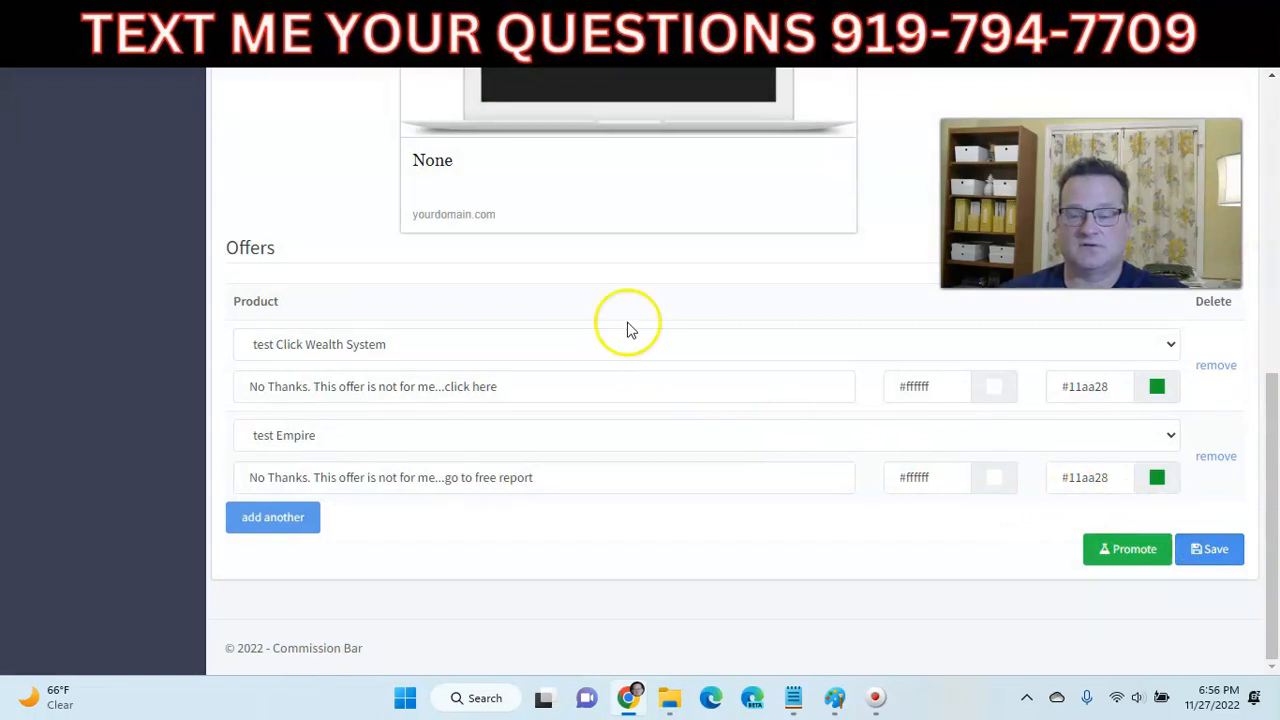
{"action": "scroll", "coordinate": [614, 365], "scroll_direction": "down", "scroll_amount": 6}
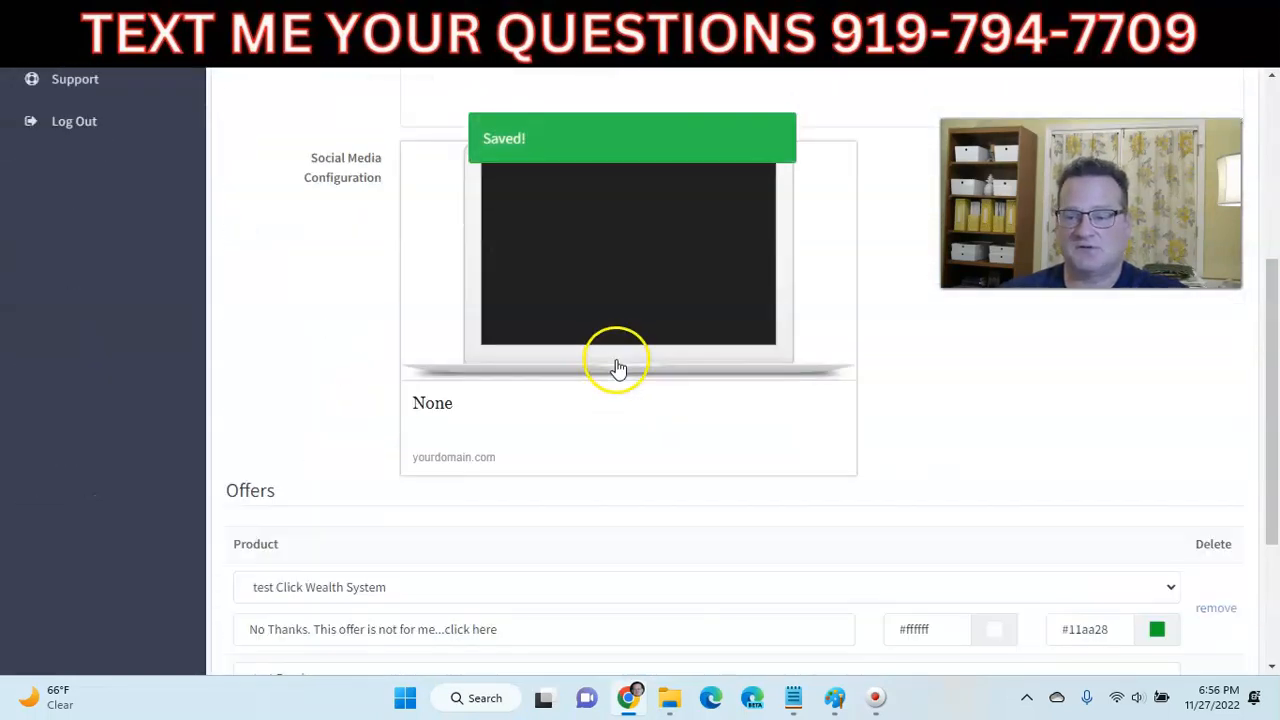
{"action": "left_click", "coordinate": [1106, 550]}
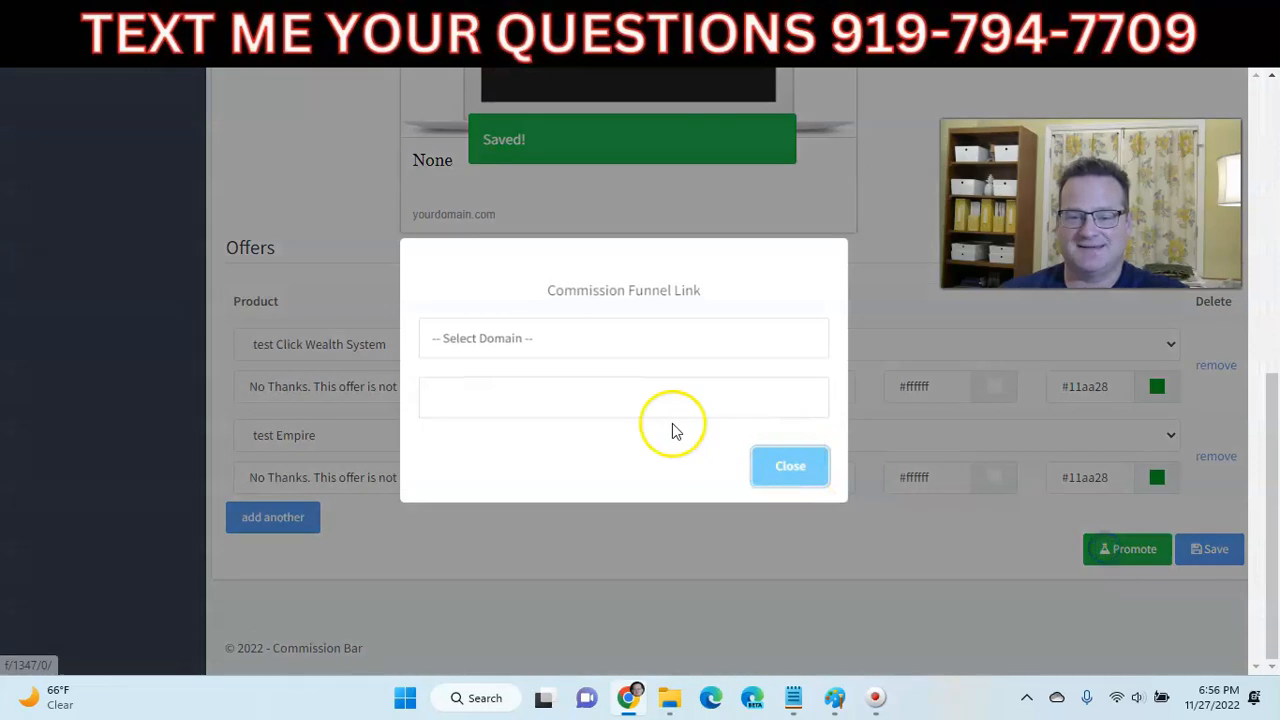
{"action": "left_click", "coordinate": [550, 348]}
{"action": "left_click", "coordinate": [541, 385]}
{"action": "left_click", "coordinate": [795, 465]}
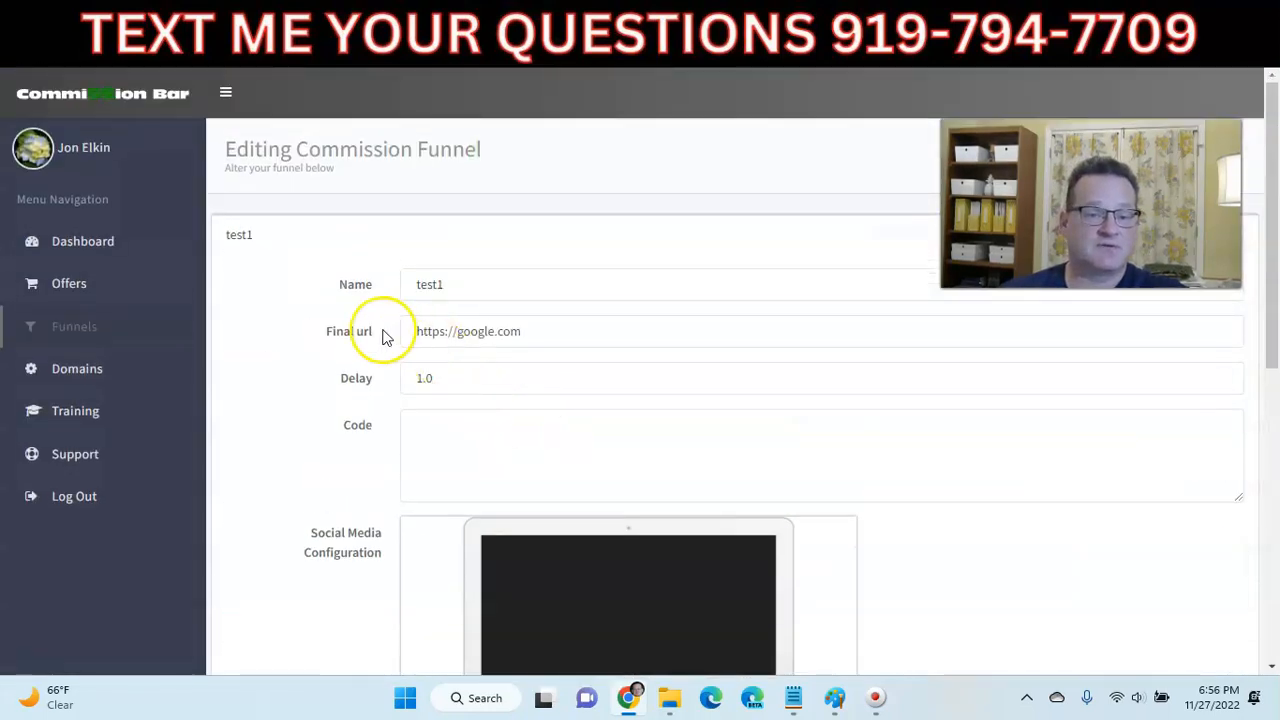
{"action": "left_click", "coordinate": [80, 333]}
{"action": "left_click", "coordinate": [285, 284]}
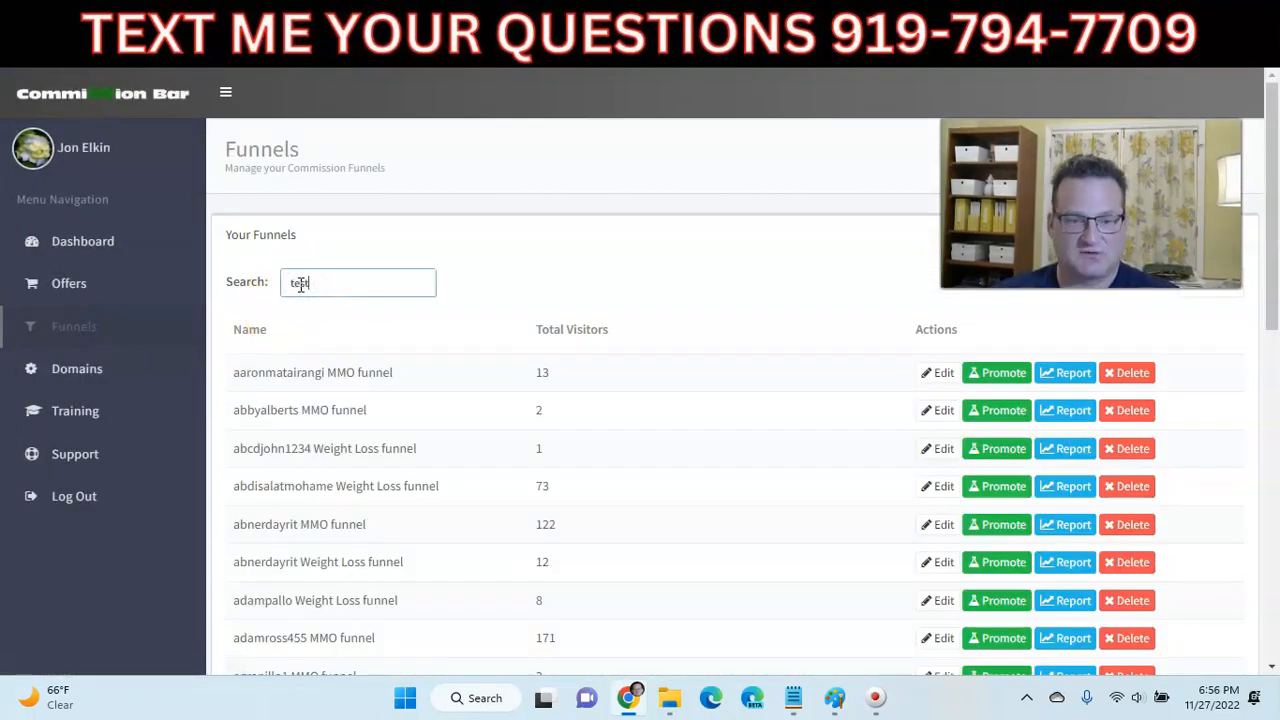
{"action": "type", "text": "test"}
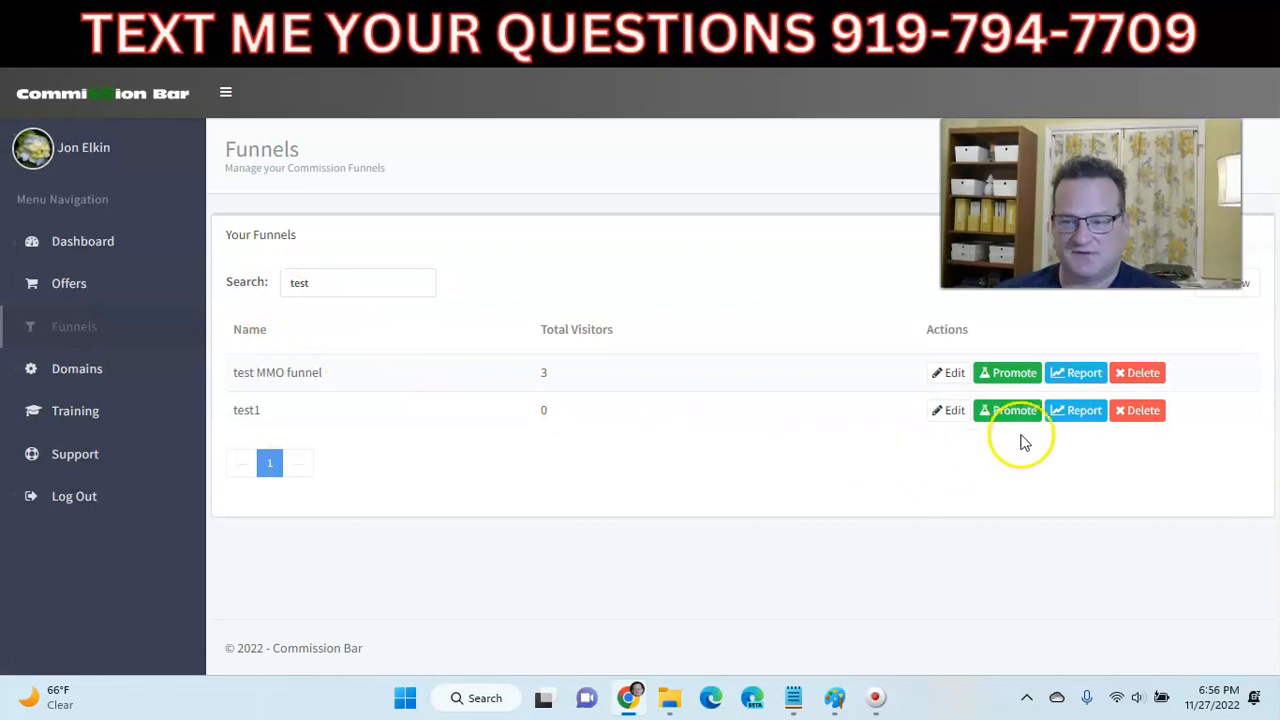
{"action": "left_click", "coordinate": [1019, 418]}
{"action": "left_click", "coordinate": [573, 338]}
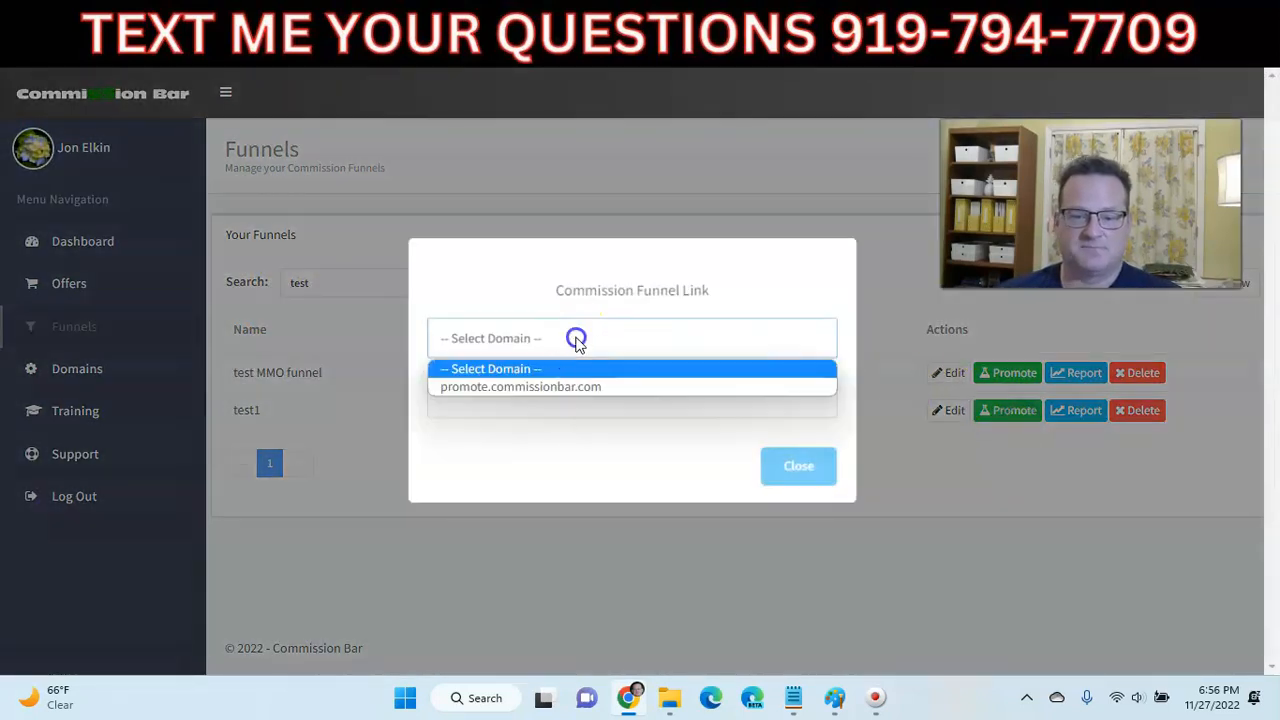
{"action": "left_click", "coordinate": [549, 388]}
{"action": "left_click", "coordinate": [549, 395]}
{"action": "key", "text": "ctrl+c"}
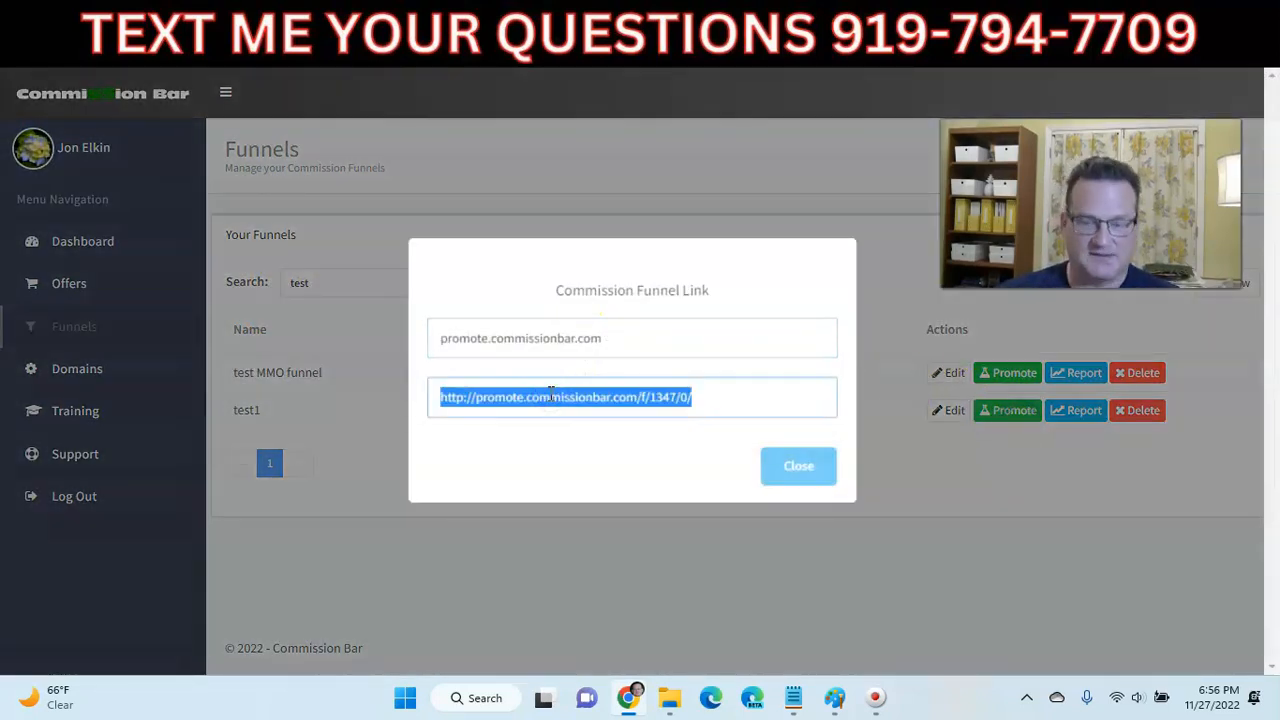
{"action": "left_click", "coordinate": [1046, 26]}
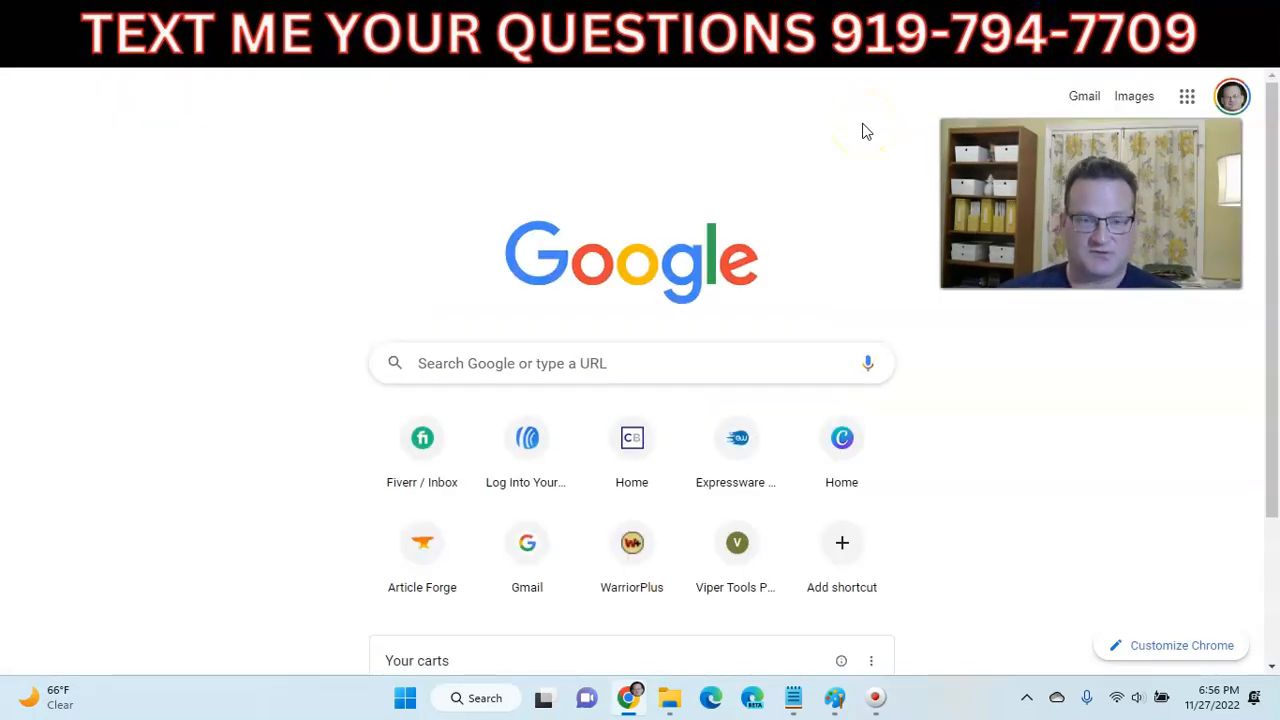
{"action": "key", "text": "ctrl+v"}
{"action": "key", "text": "Return"}
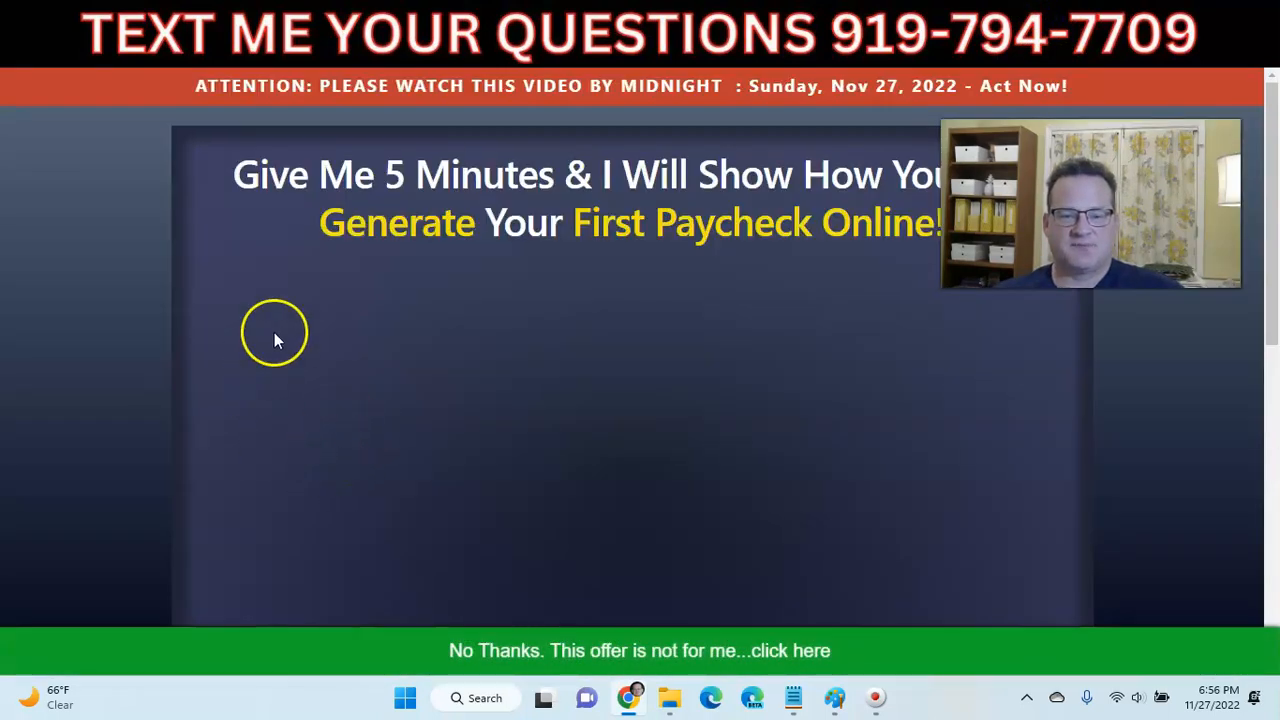
{"action": "scroll", "coordinate": [463, 423], "scroll_direction": "down", "scroll_amount": 2}
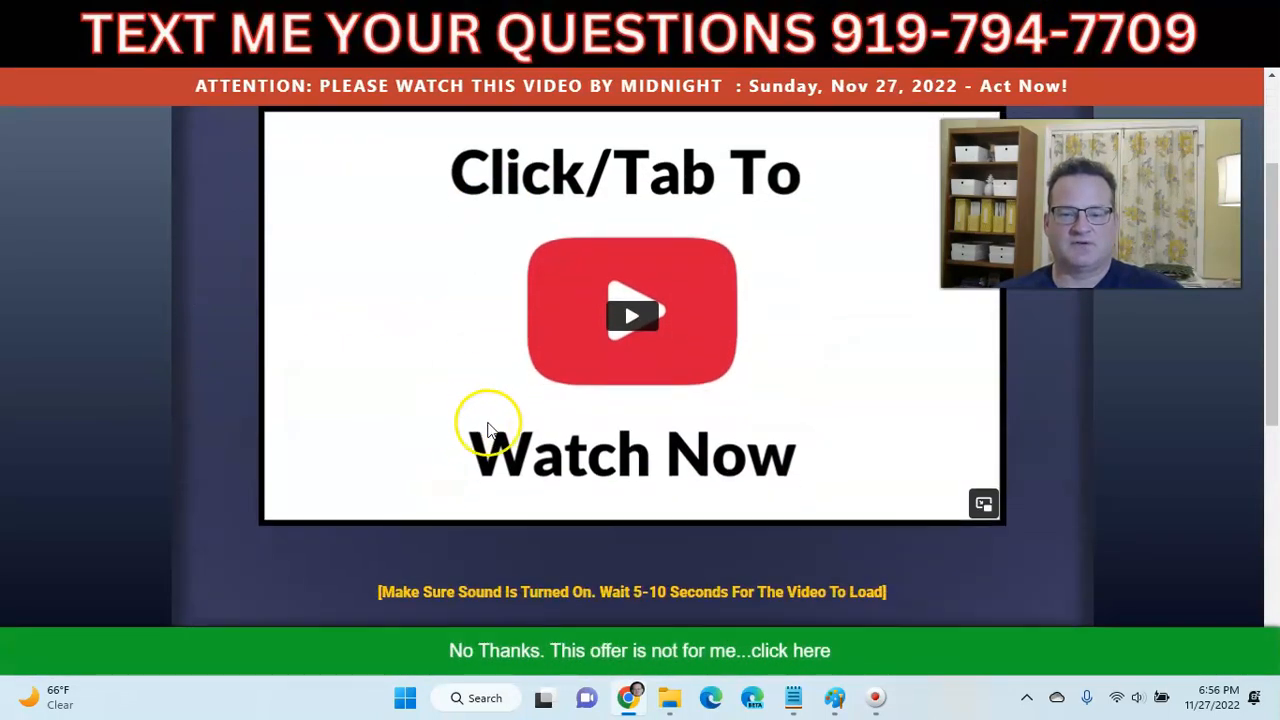
{"action": "scroll", "coordinate": [571, 428], "scroll_direction": "down", "scroll_amount": 3}
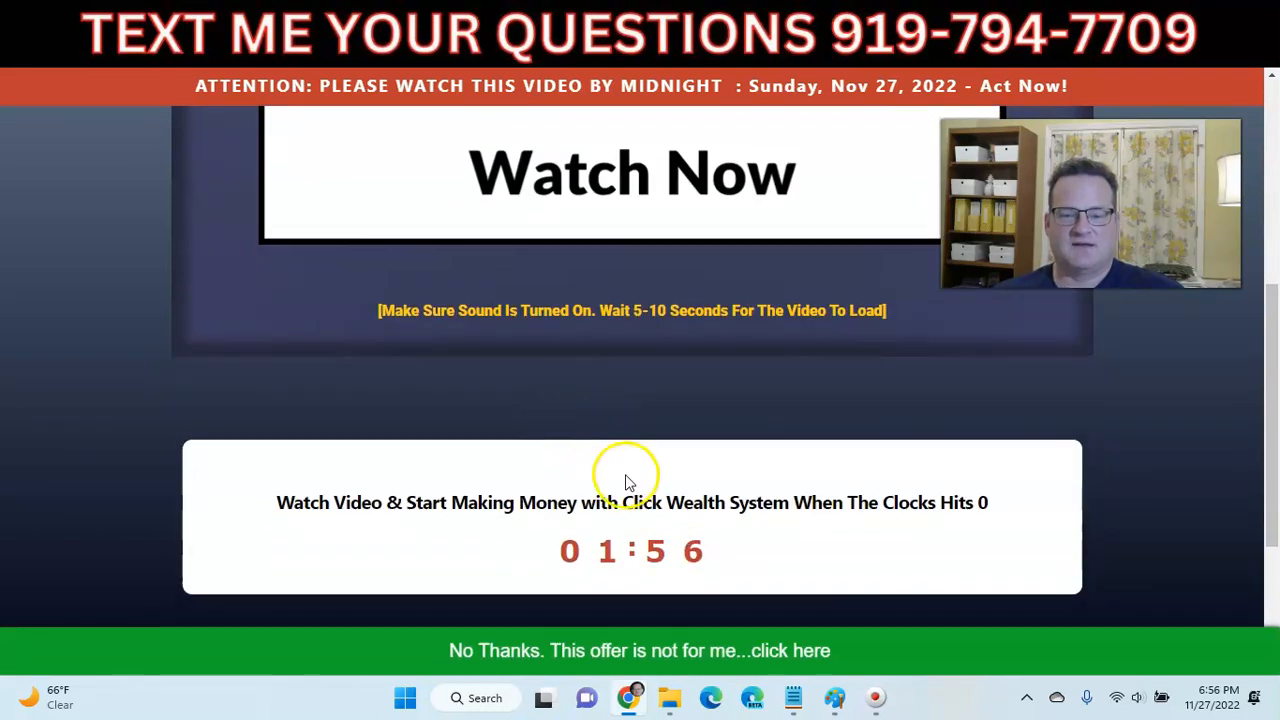
{"action": "scroll", "coordinate": [610, 490], "scroll_direction": "down", "scroll_amount": 3}
{"action": "scroll", "coordinate": [598, 391], "scroll_direction": "up", "scroll_amount": 7}
{"action": "scroll", "coordinate": [598, 395], "scroll_direction": "down", "scroll_amount": 2}
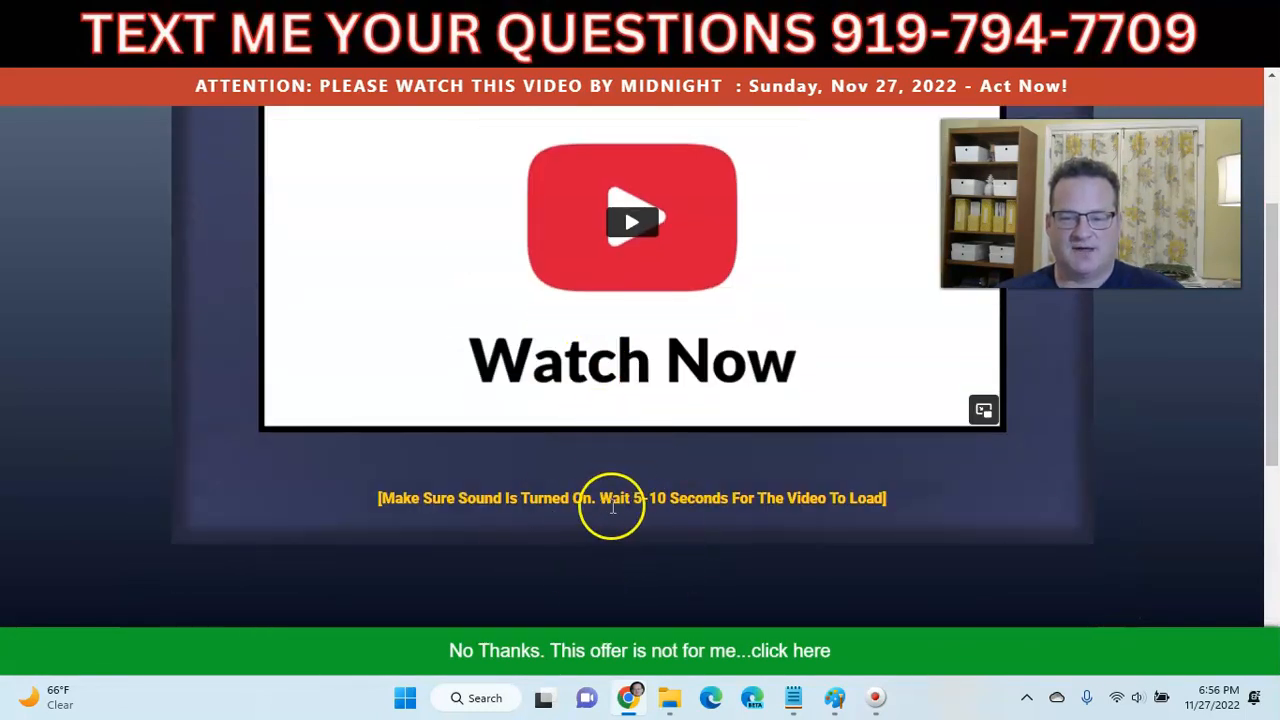
{"action": "scroll", "coordinate": [490, 440], "scroll_direction": "up", "scroll_amount": 1}
{"action": "scroll", "coordinate": [490, 440], "scroll_direction": "up", "scroll_amount": 2}
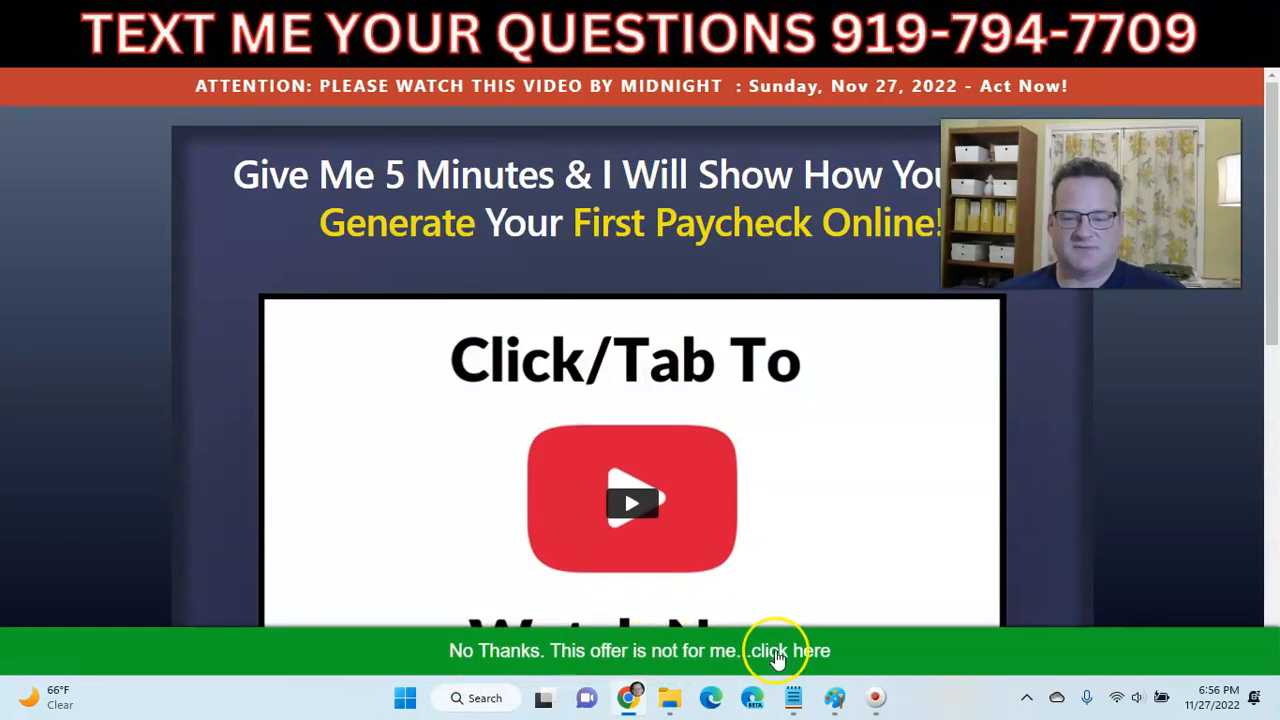
- Follow the green No Thanks bars past Click Wealth System and Empire, then close the link box
{"action": "left_click", "coordinate": [777, 653]}
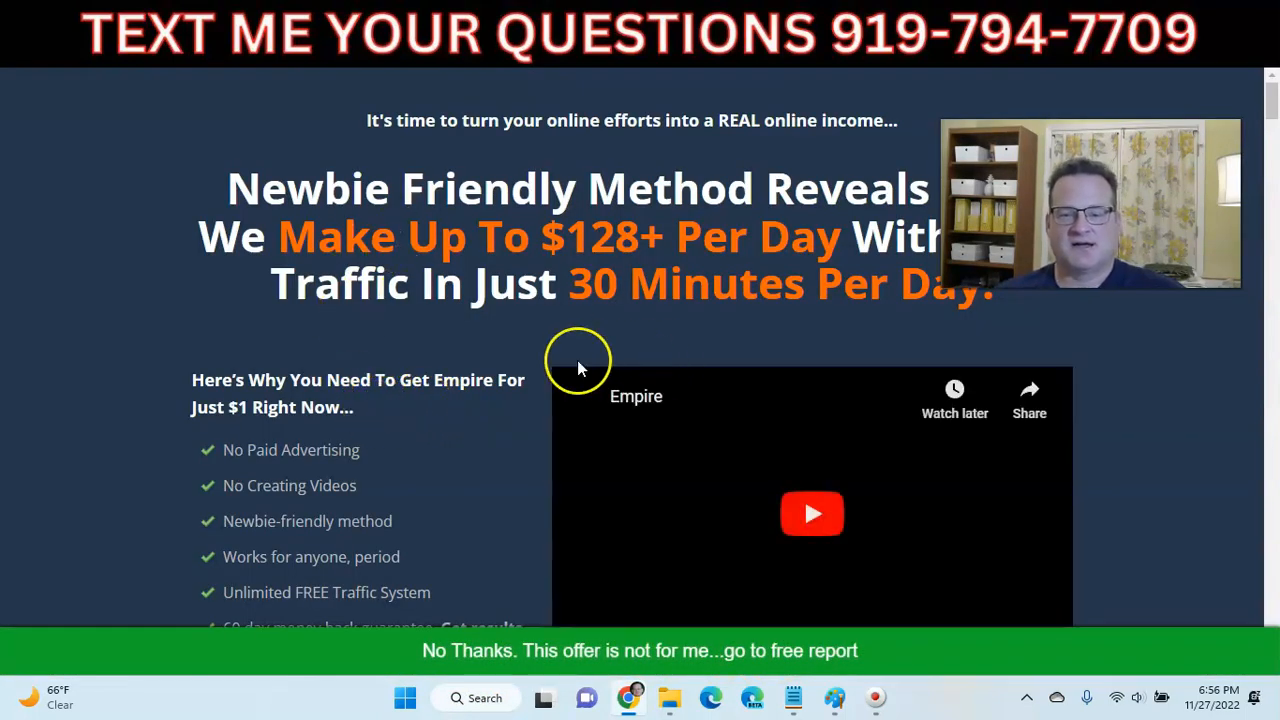
{"action": "scroll", "coordinate": [406, 265], "scroll_direction": "down", "scroll_amount": 2}
{"action": "scroll", "coordinate": [400, 264], "scroll_direction": "down", "scroll_amount": 3}
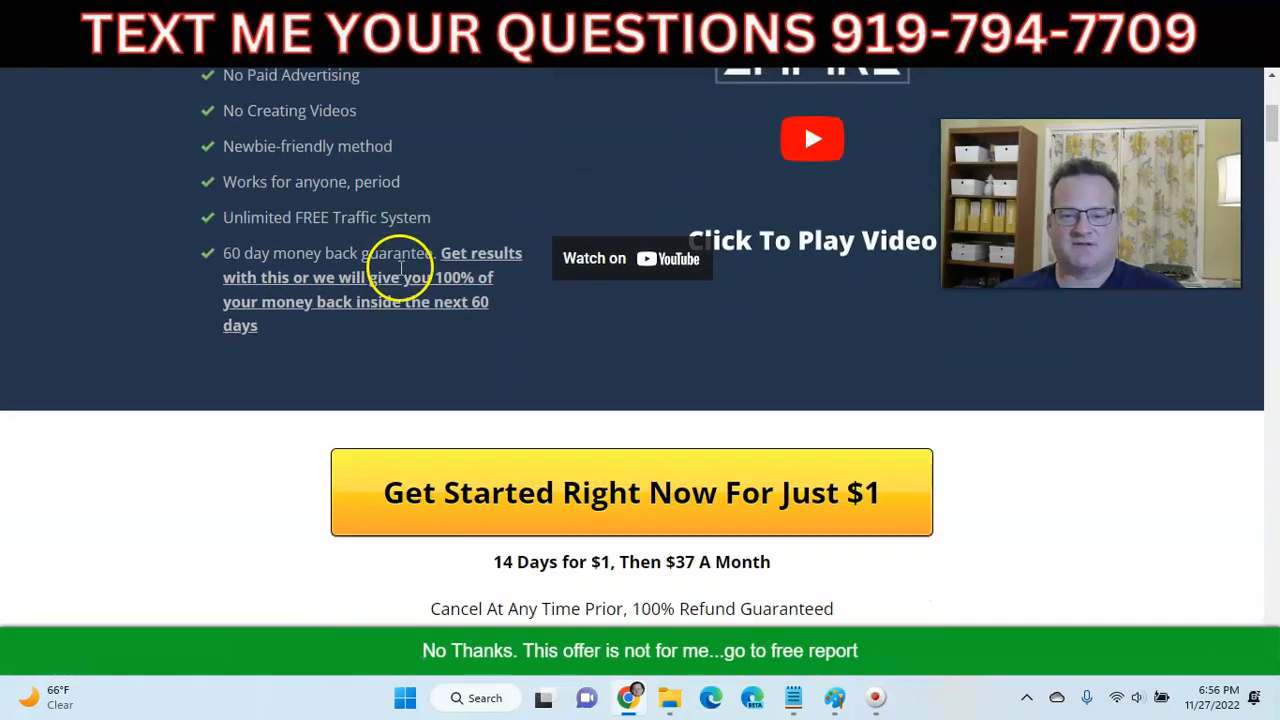
{"action": "scroll", "coordinate": [386, 266], "scroll_direction": "up", "scroll_amount": 3}
{"action": "scroll", "coordinate": [375, 275], "scroll_direction": "down", "scroll_amount": 3}
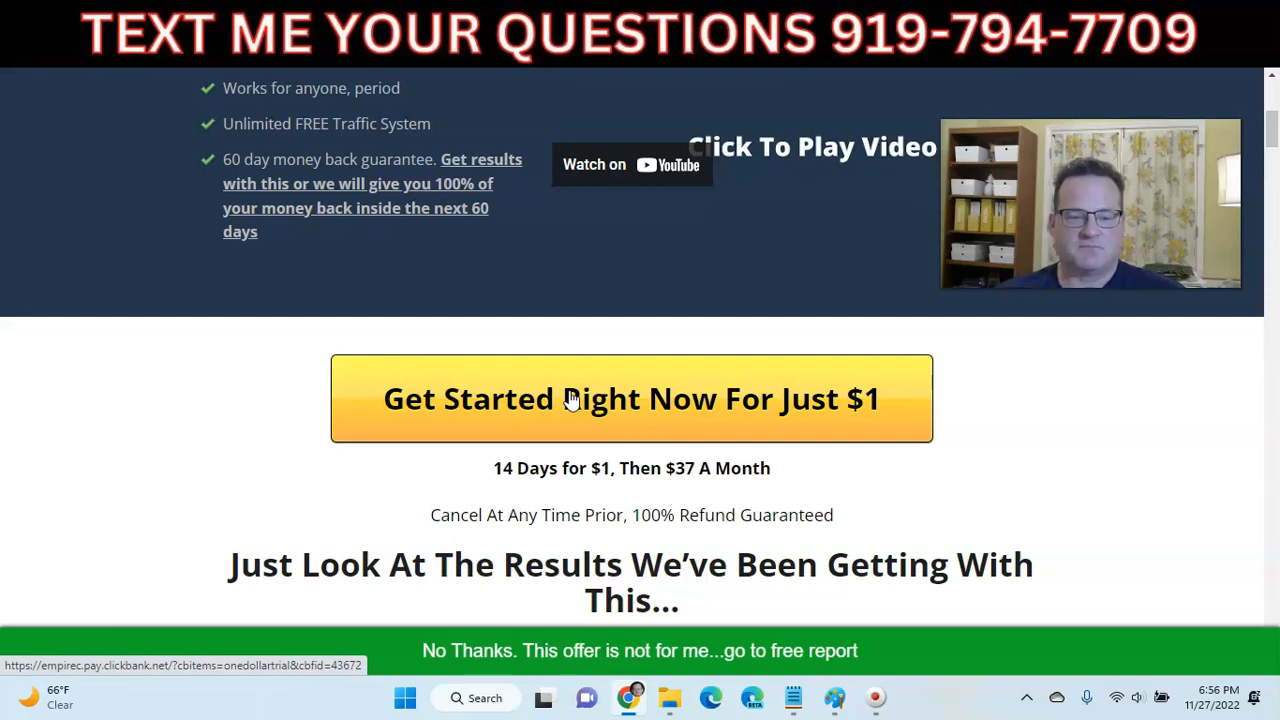
{"action": "scroll", "coordinate": [571, 400], "scroll_direction": "down", "scroll_amount": 2}
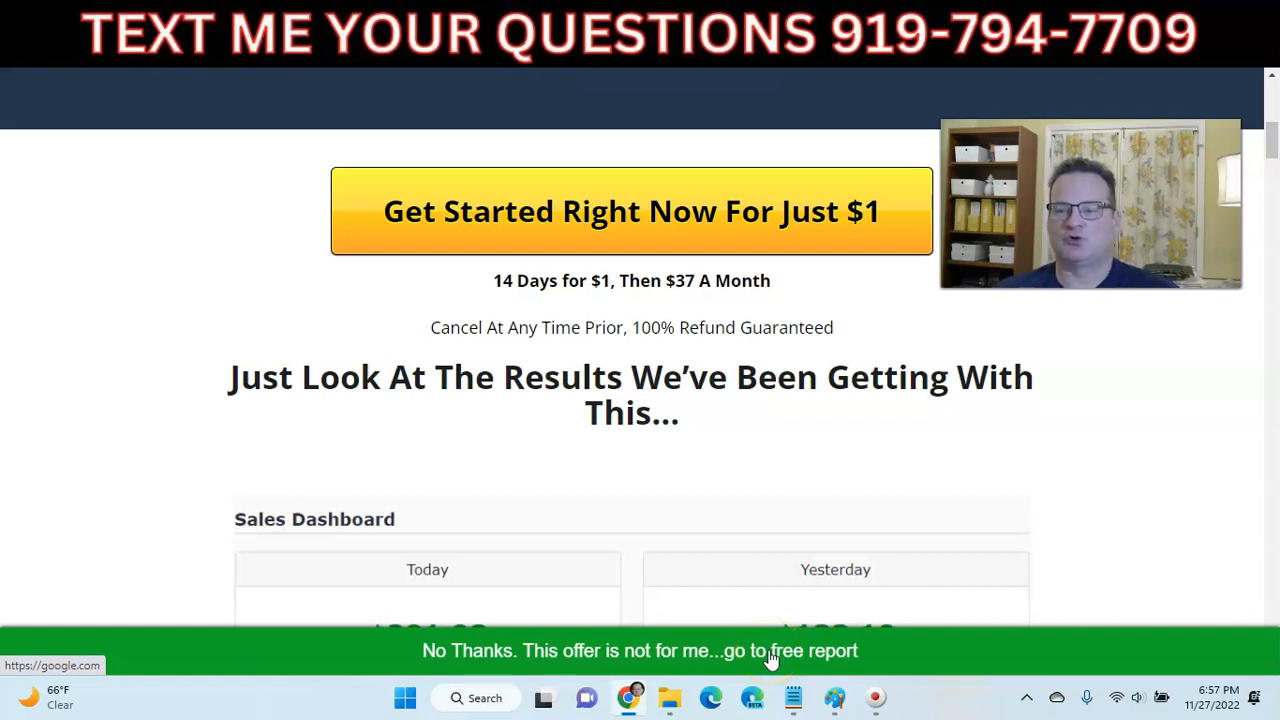
{"action": "left_click", "coordinate": [772, 658]}
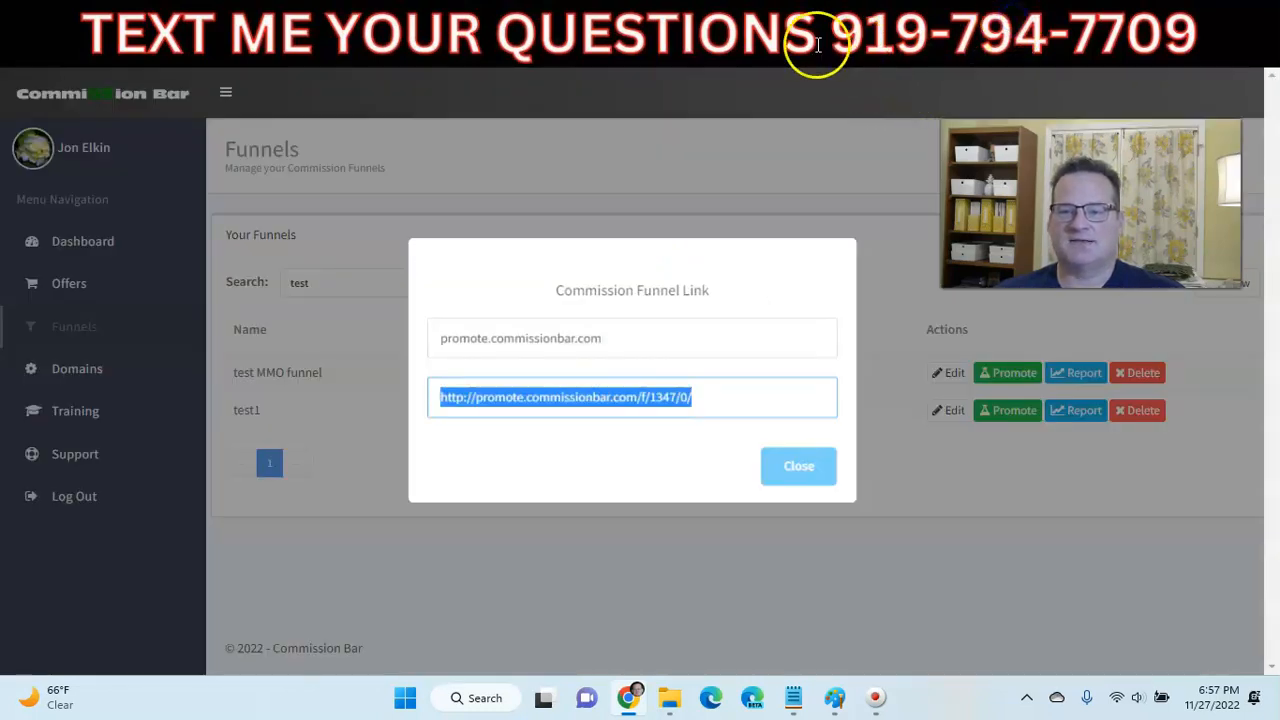
{"action": "left_click", "coordinate": [802, 472]}
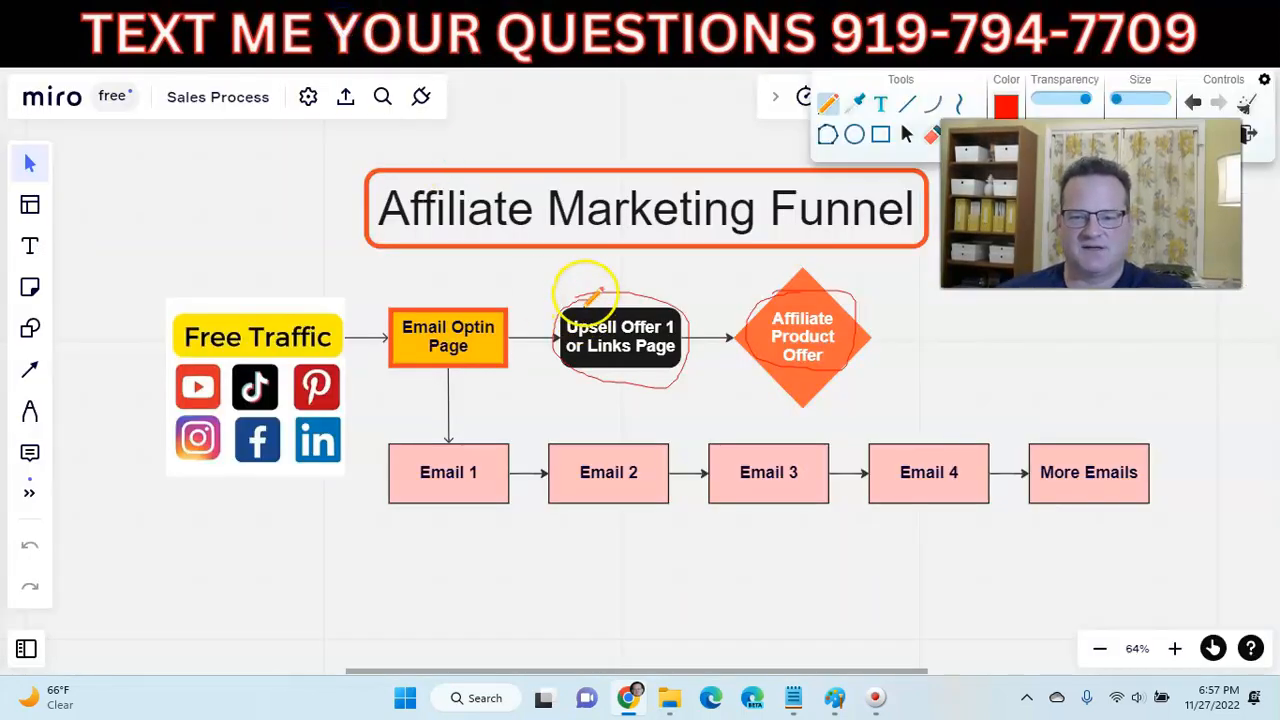
- Extend the red line from Upsell Offer 1 across the top of the Affiliate Product Offer diamond
{"action": "left_click_drag", "start_coordinate": [790, 296], "coordinate": [889, 299]}
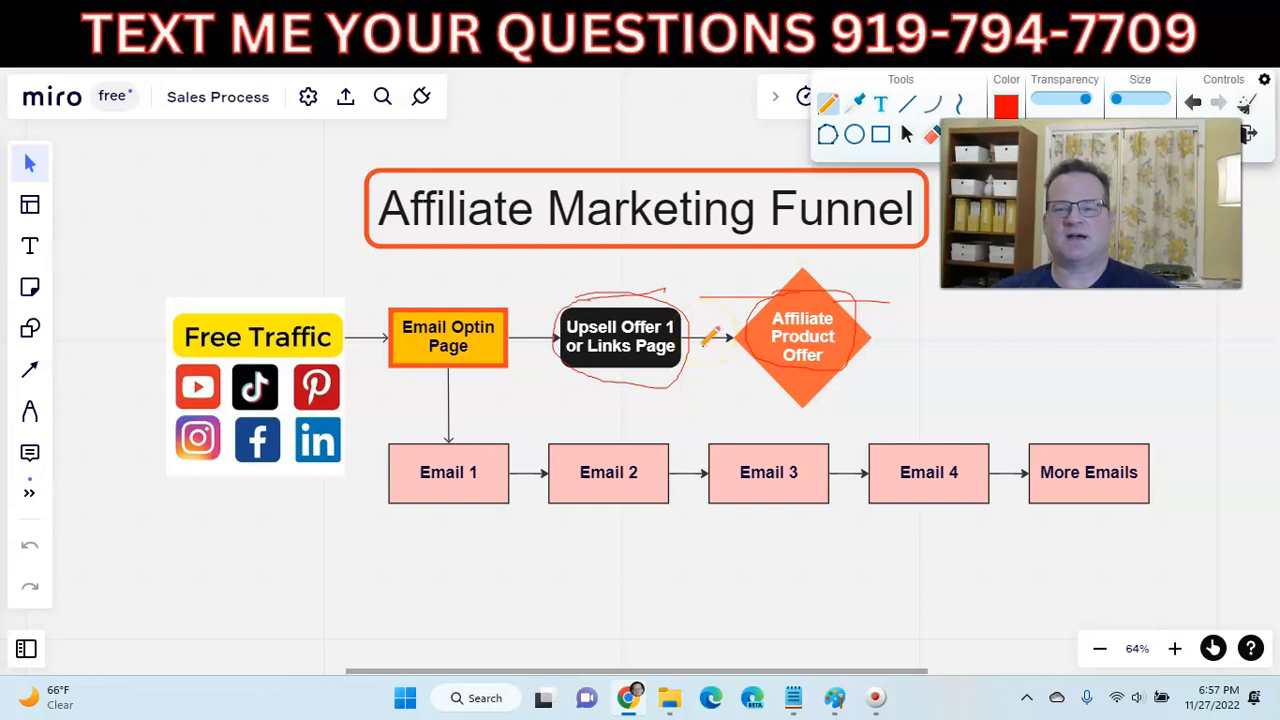
{"action": "left_click", "coordinate": [760, 30]}
- Review the red offer buttons on the Step 8 thank-you page, then return to Commission Bar's funnels list
{"action": "scroll", "coordinate": [551, 337], "scroll_direction": "down", "scroll_amount": 8}
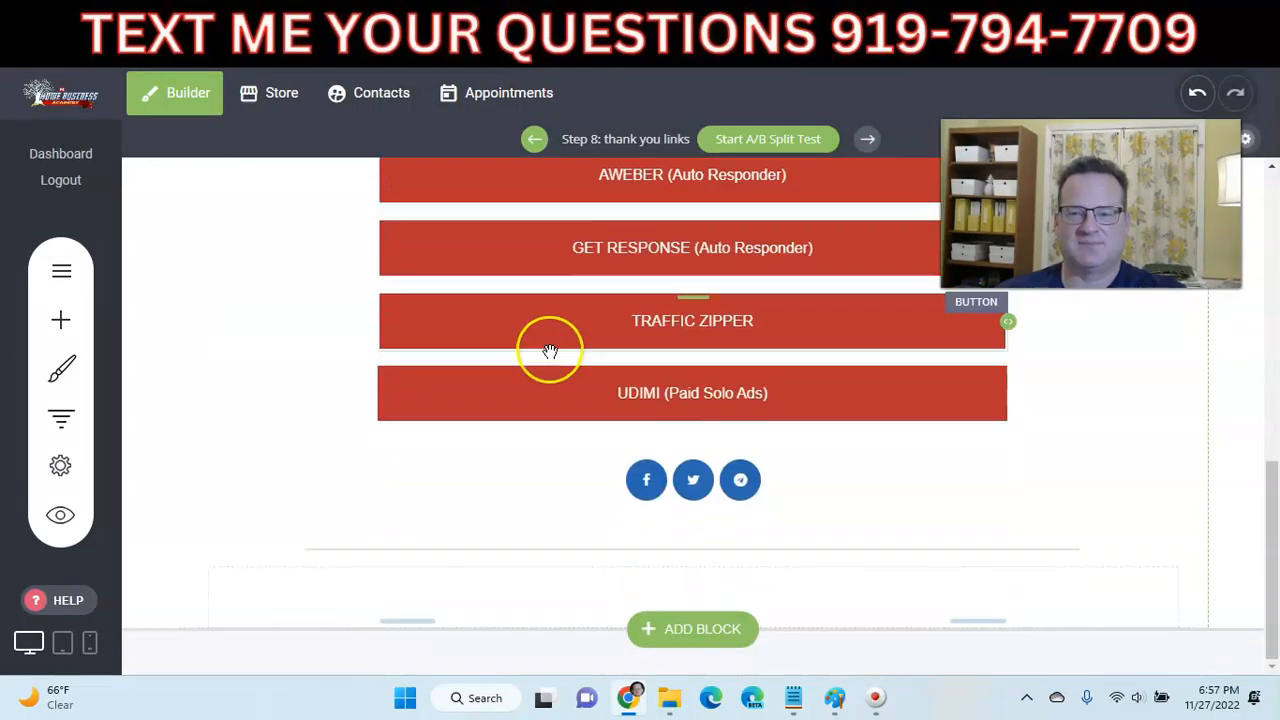
{"action": "scroll", "coordinate": [551, 349], "scroll_direction": "up", "scroll_amount": 6}
{"action": "scroll", "coordinate": [549, 351], "scroll_direction": "up", "scroll_amount": 2}
{"action": "scroll", "coordinate": [547, 356], "scroll_direction": "down", "scroll_amount": 7}
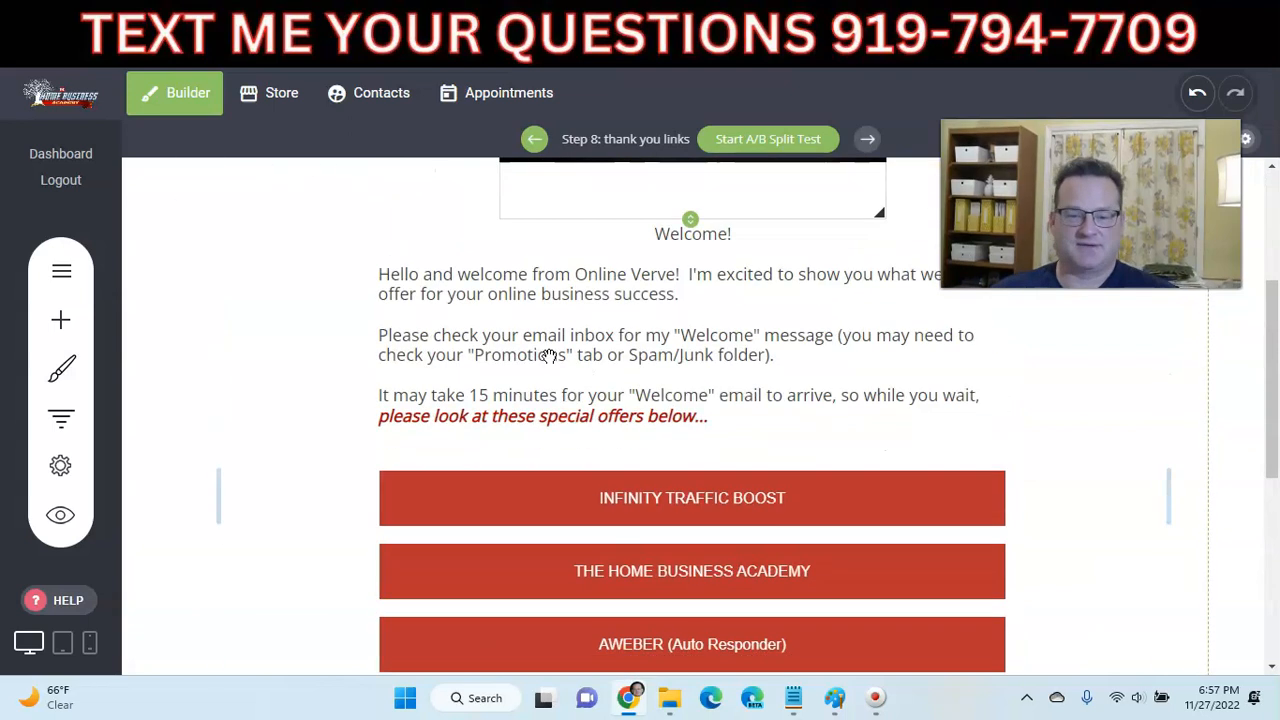
{"action": "scroll", "coordinate": [545, 362], "scroll_direction": "up", "scroll_amount": 3}
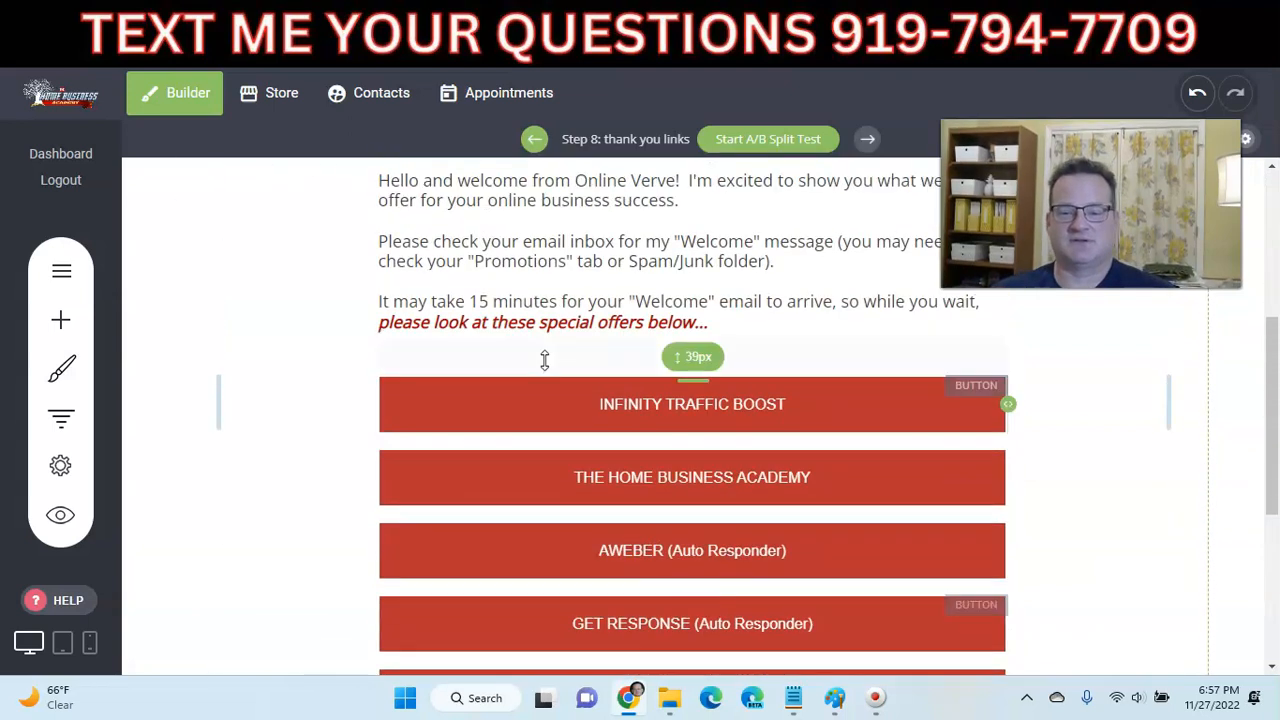
{"action": "scroll", "coordinate": [545, 357], "scroll_direction": "down", "scroll_amount": 1}
{"action": "scroll", "coordinate": [545, 360], "scroll_direction": "up", "scroll_amount": 4}
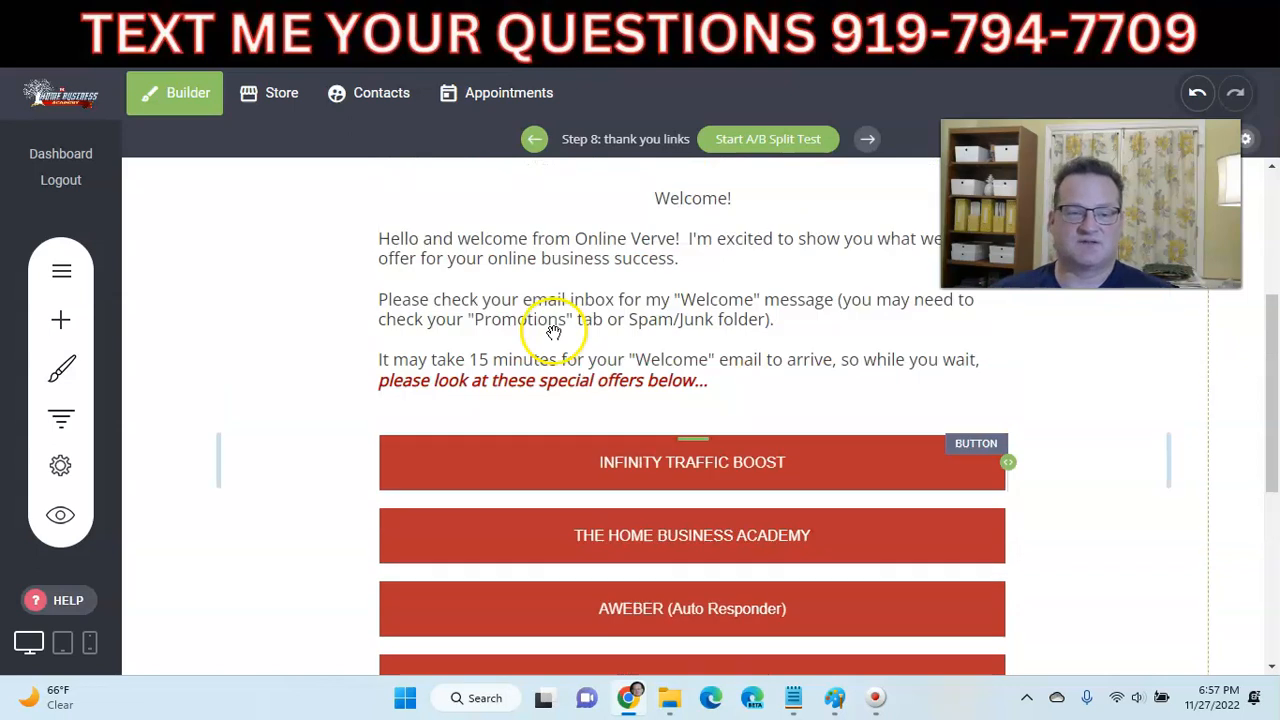
{"action": "scroll", "coordinate": [545, 360], "scroll_direction": "up", "scroll_amount": 1}
{"action": "scroll", "coordinate": [543, 357], "scroll_direction": "down", "scroll_amount": 8}
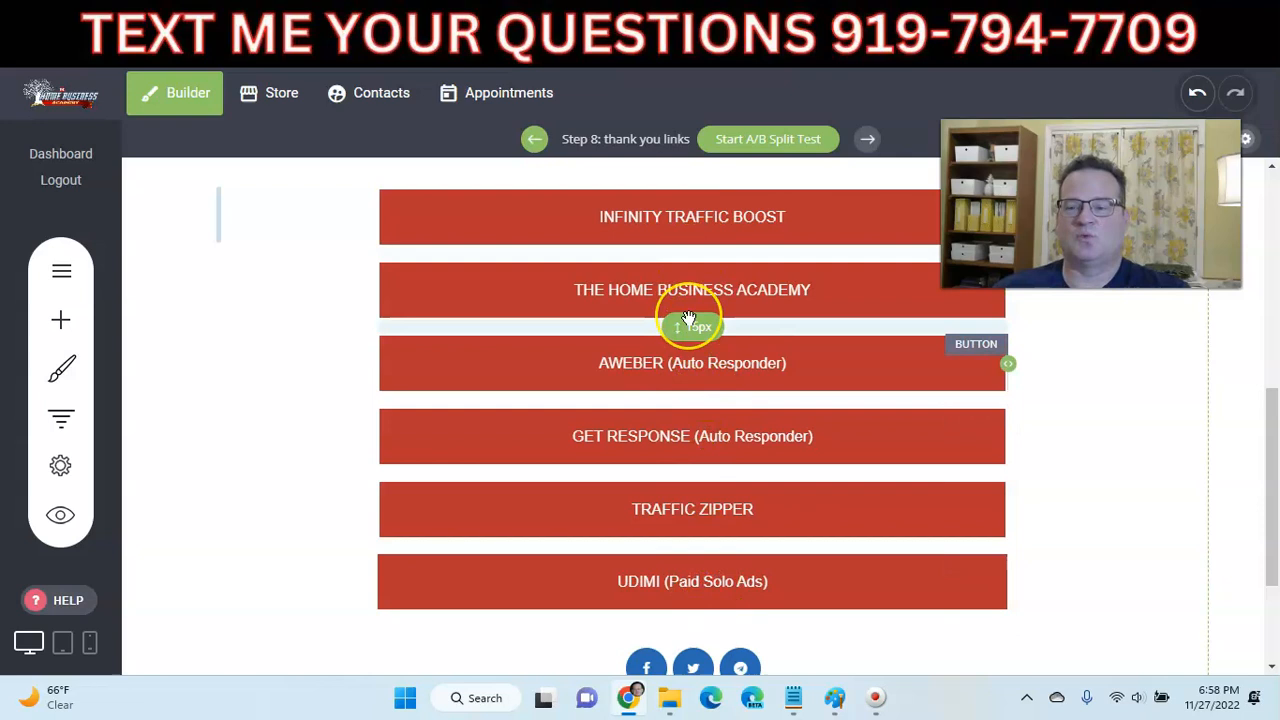
{"action": "scroll", "coordinate": [688, 318], "scroll_direction": "down", "scroll_amount": 2}
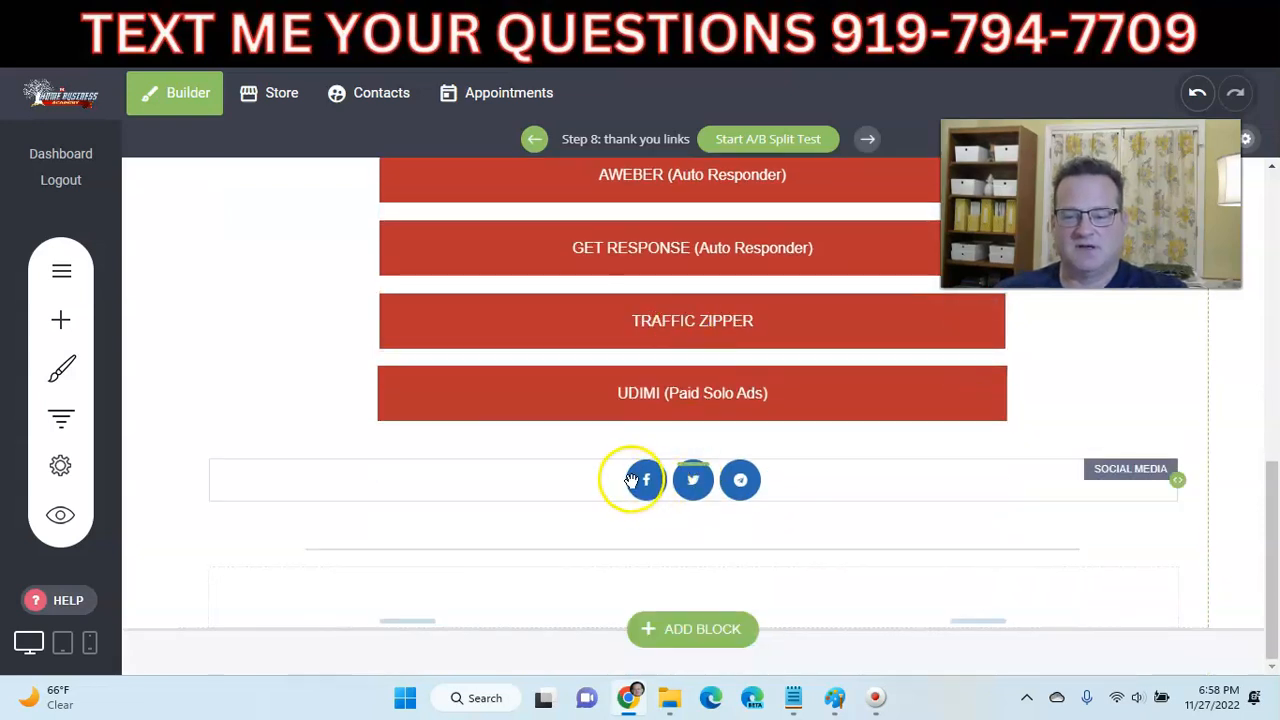
{"action": "scroll", "coordinate": [662, 457], "scroll_direction": "up", "scroll_amount": 8}
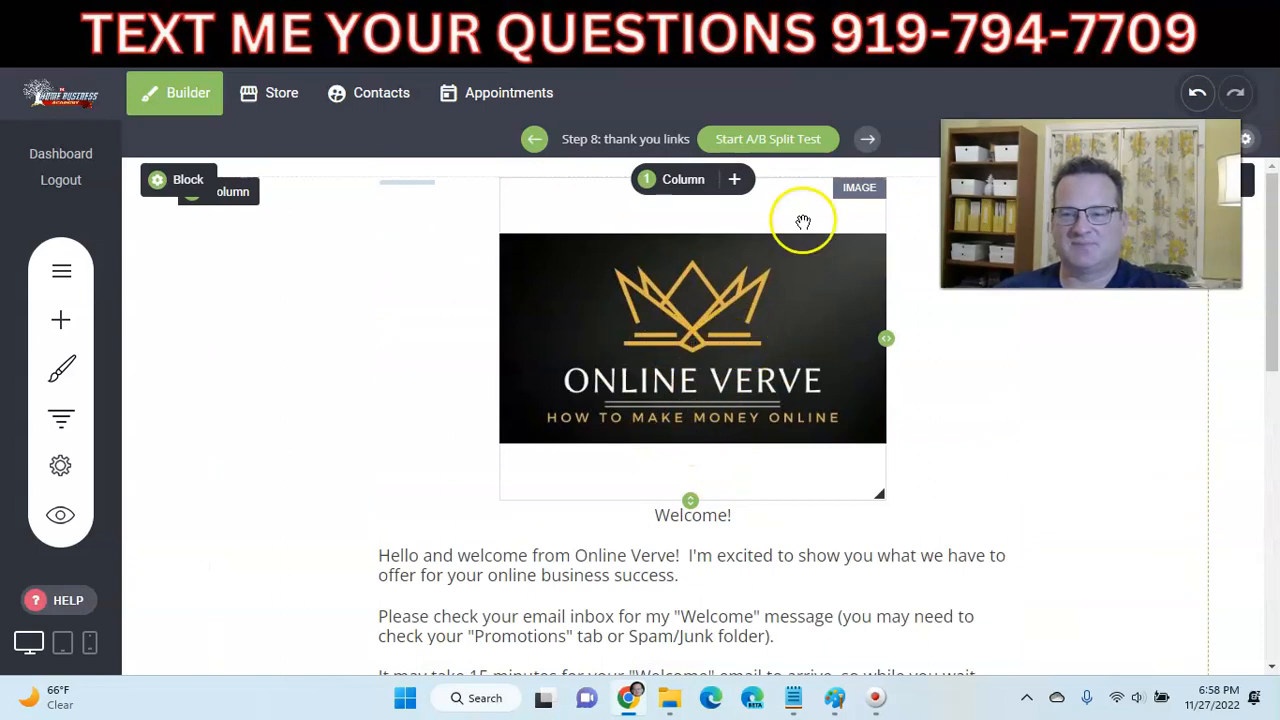
{"action": "left_click", "coordinate": [829, 29]}
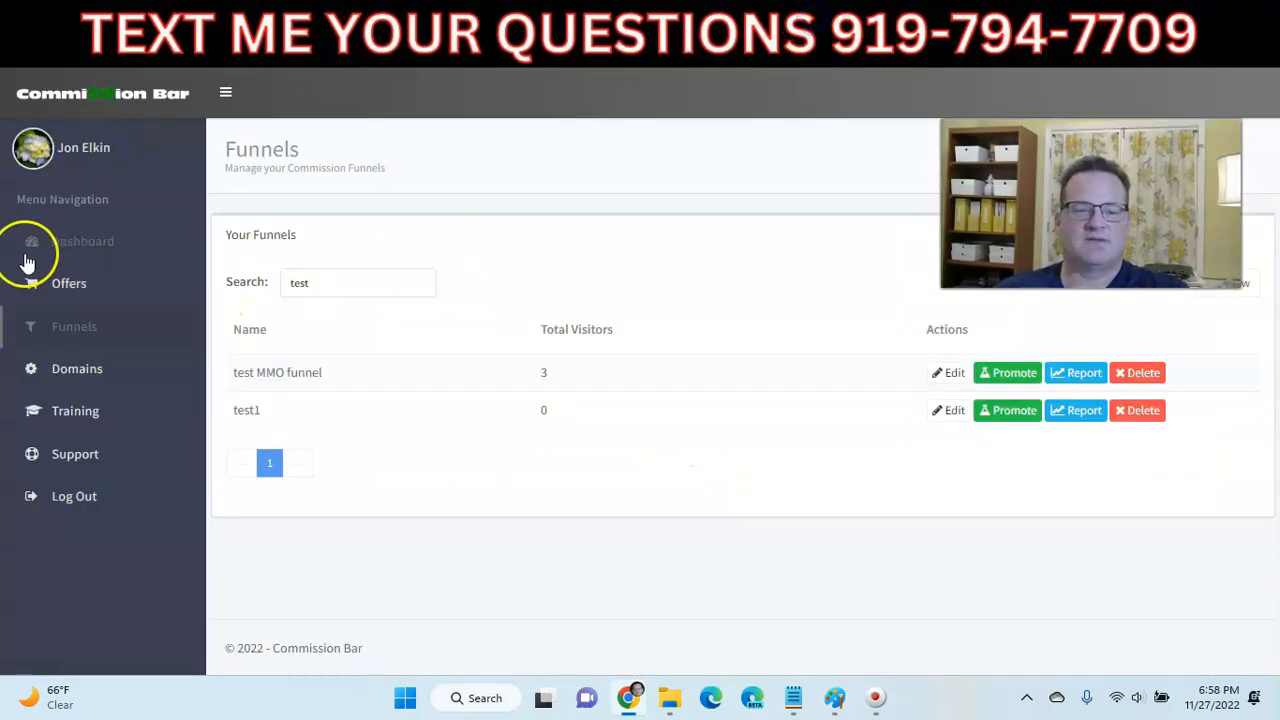